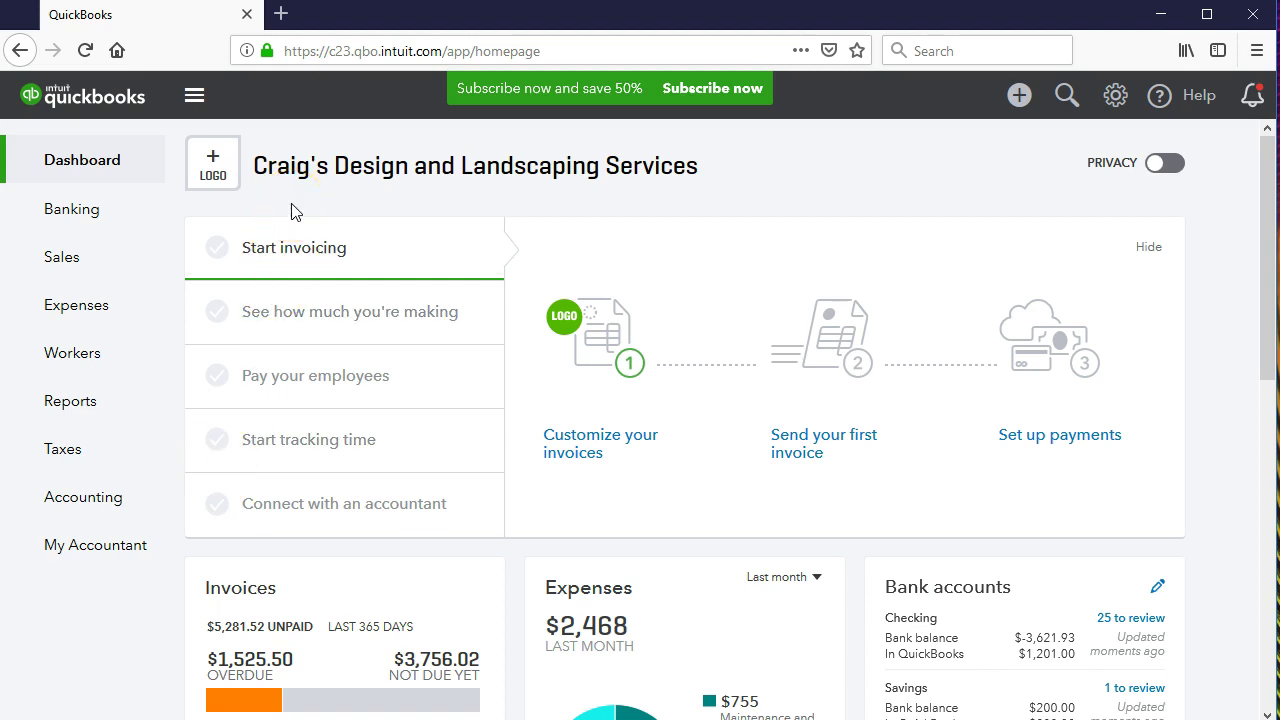
Open the Balance Sheet report from the Business overview group of the standard reports
{"action": "left_click", "coordinate": [108, 414]}
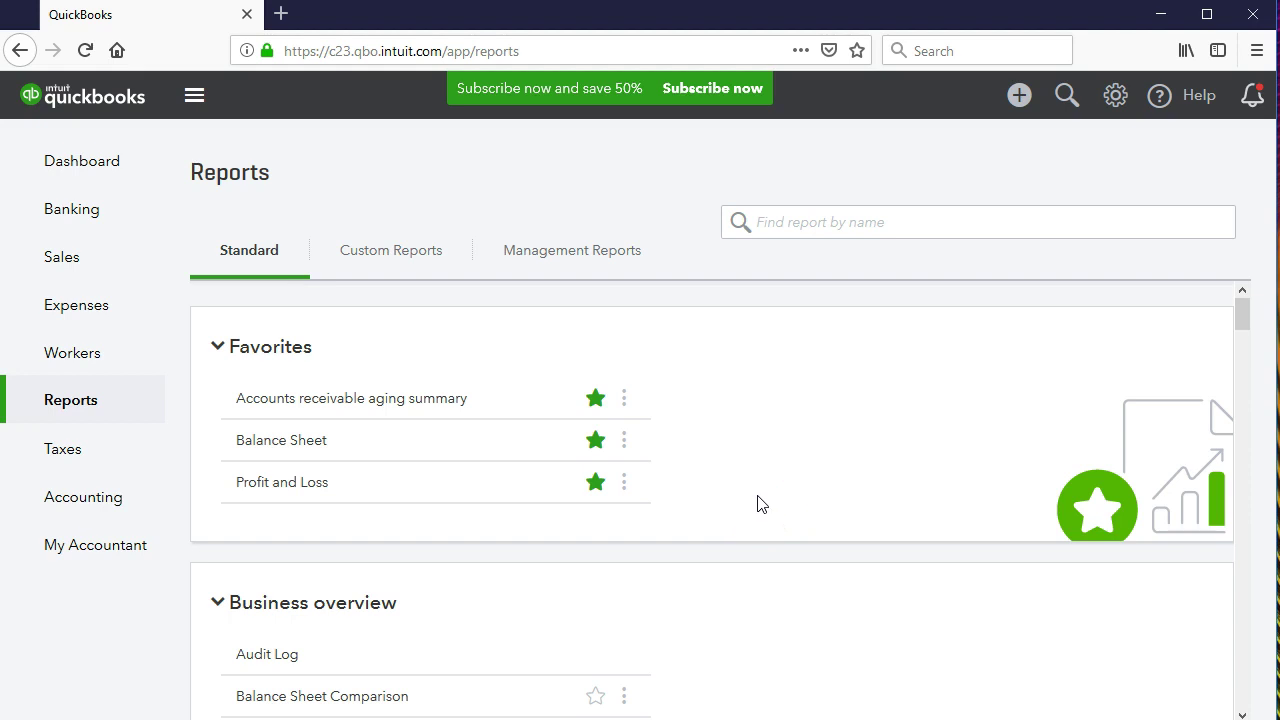
{"action": "scroll", "coordinate": [757, 503], "scroll_direction": "down", "scroll_amount": 2}
{"action": "scroll", "coordinate": [757, 503], "scroll_direction": "up", "scroll_amount": 2}
{"action": "left_click", "coordinate": [540, 482]}
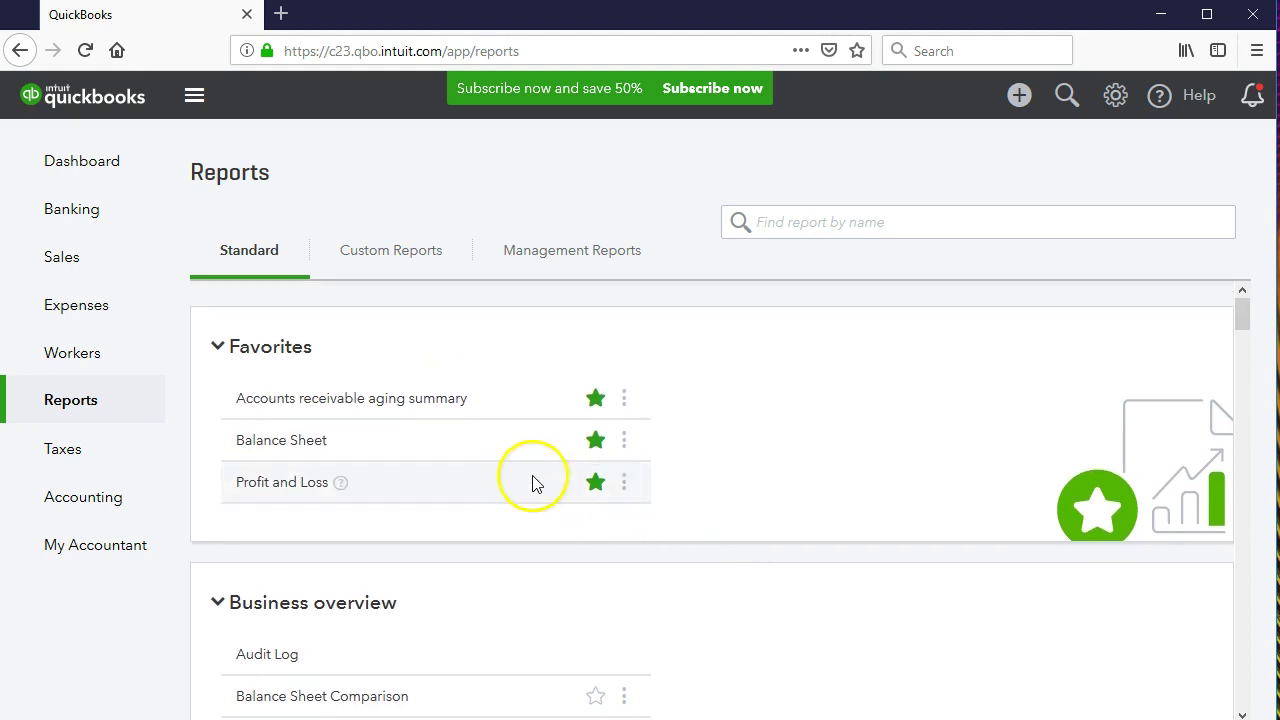
{"action": "scroll", "coordinate": [200, 600], "scroll_direction": "down", "scroll_amount": 2}
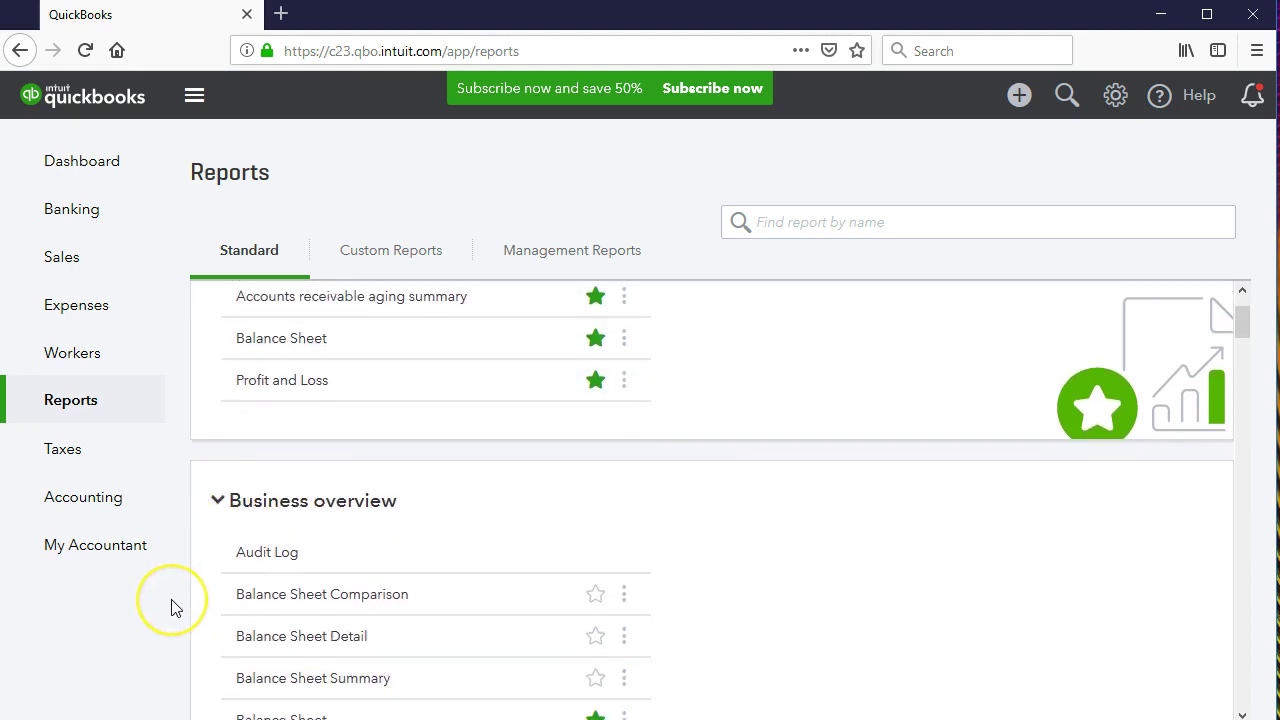
{"action": "scroll", "coordinate": [230, 604], "scroll_direction": "down", "scroll_amount": 2}
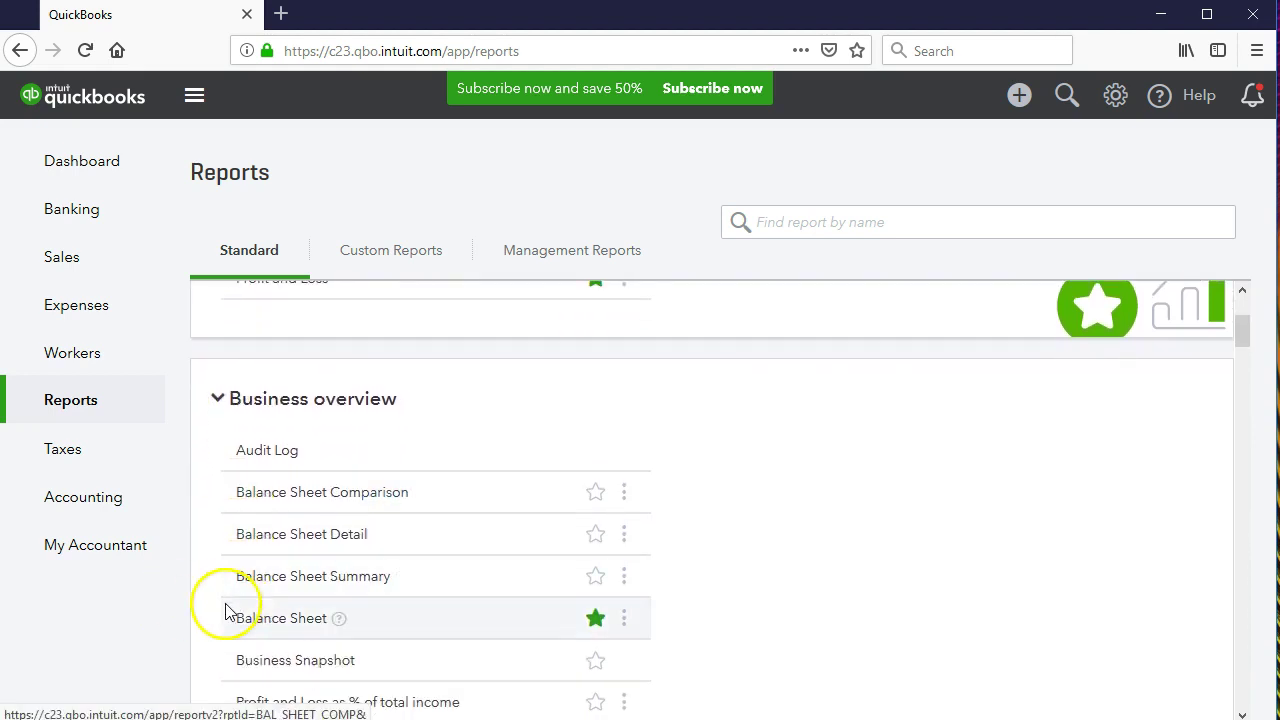
{"action": "left_click", "coordinate": [257, 624]}
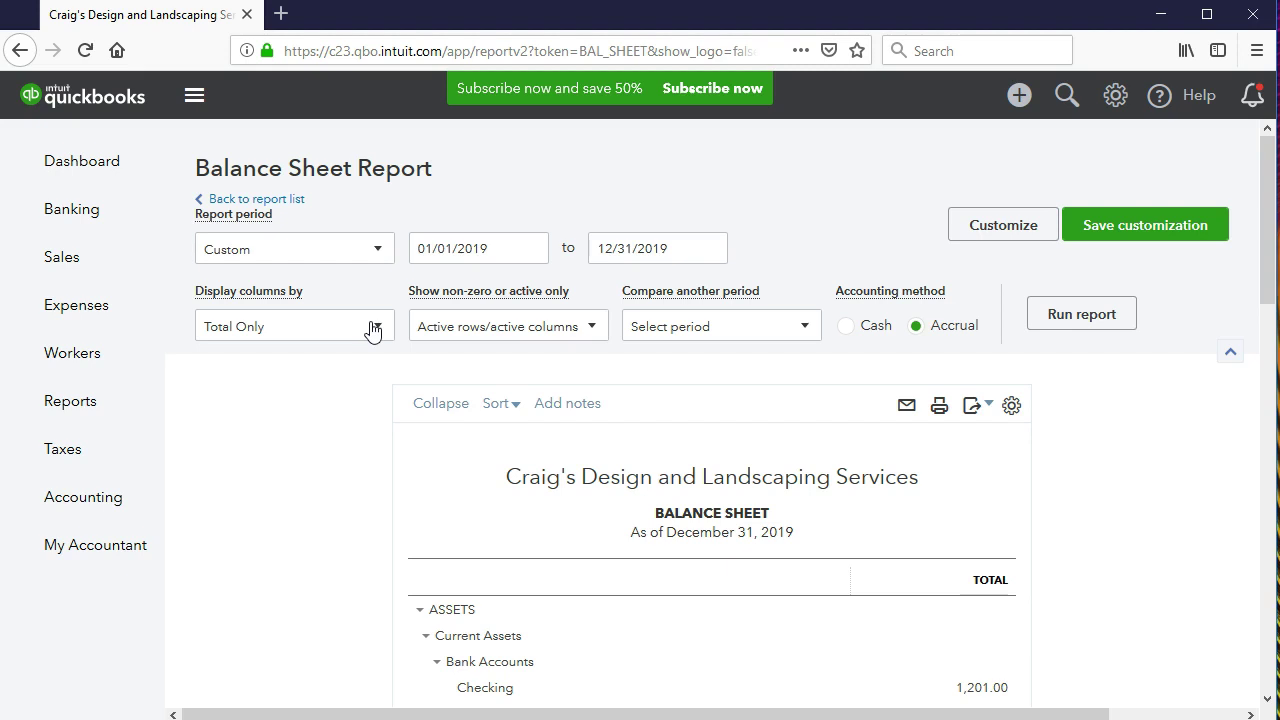
{"action": "left_click", "coordinate": [341, 428]}
{"action": "left_click", "coordinate": [338, 478]}
{"action": "scroll", "coordinate": [338, 478], "scroll_direction": "down", "scroll_amount": 3}
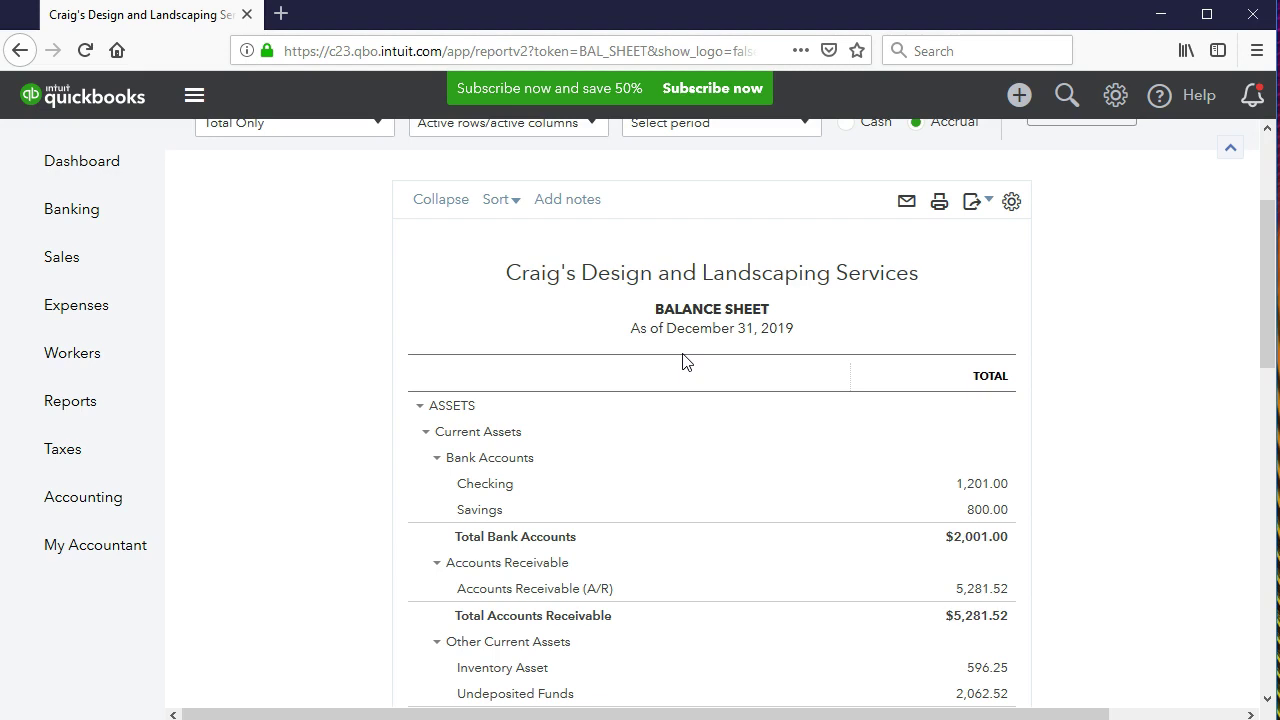
{"action": "scroll", "coordinate": [683, 362], "scroll_direction": "up", "scroll_amount": 4}
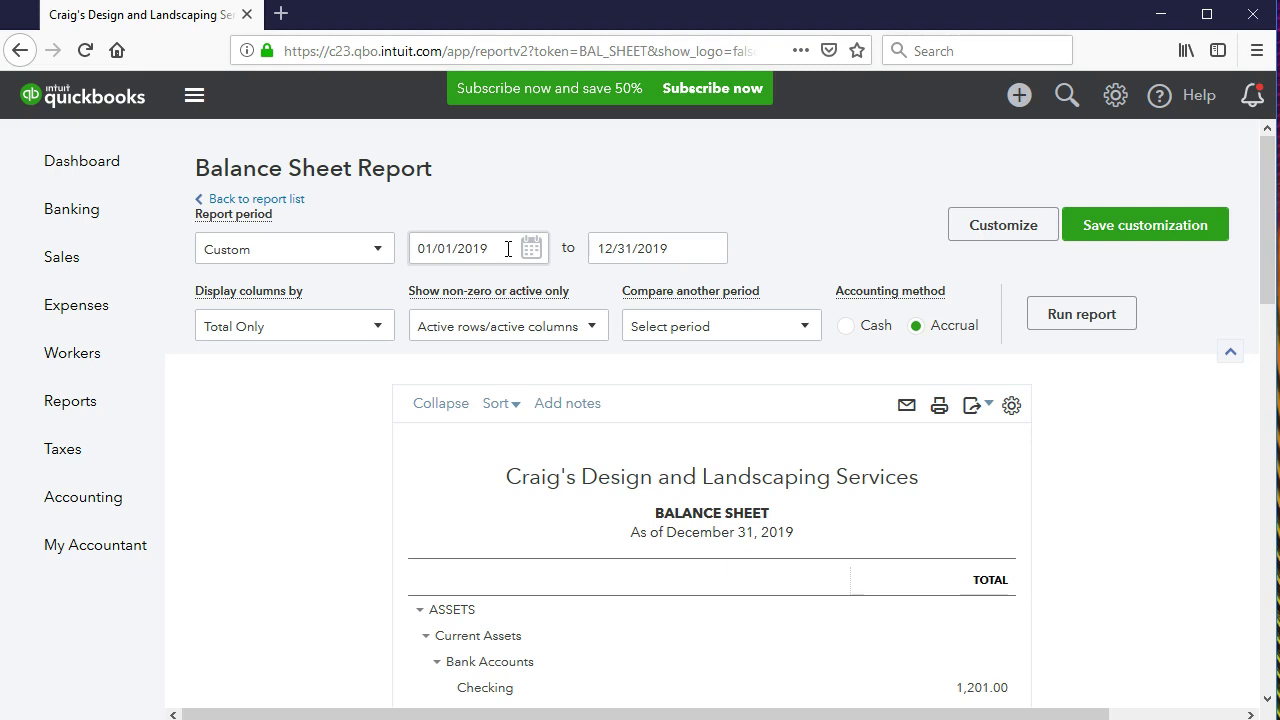
Set the balance sheet's report period to 10/01/2018 through 11/30/2018 and run the report
{"action": "left_click_drag", "start_coordinate": [508, 249], "coordinate": [357, 248]}
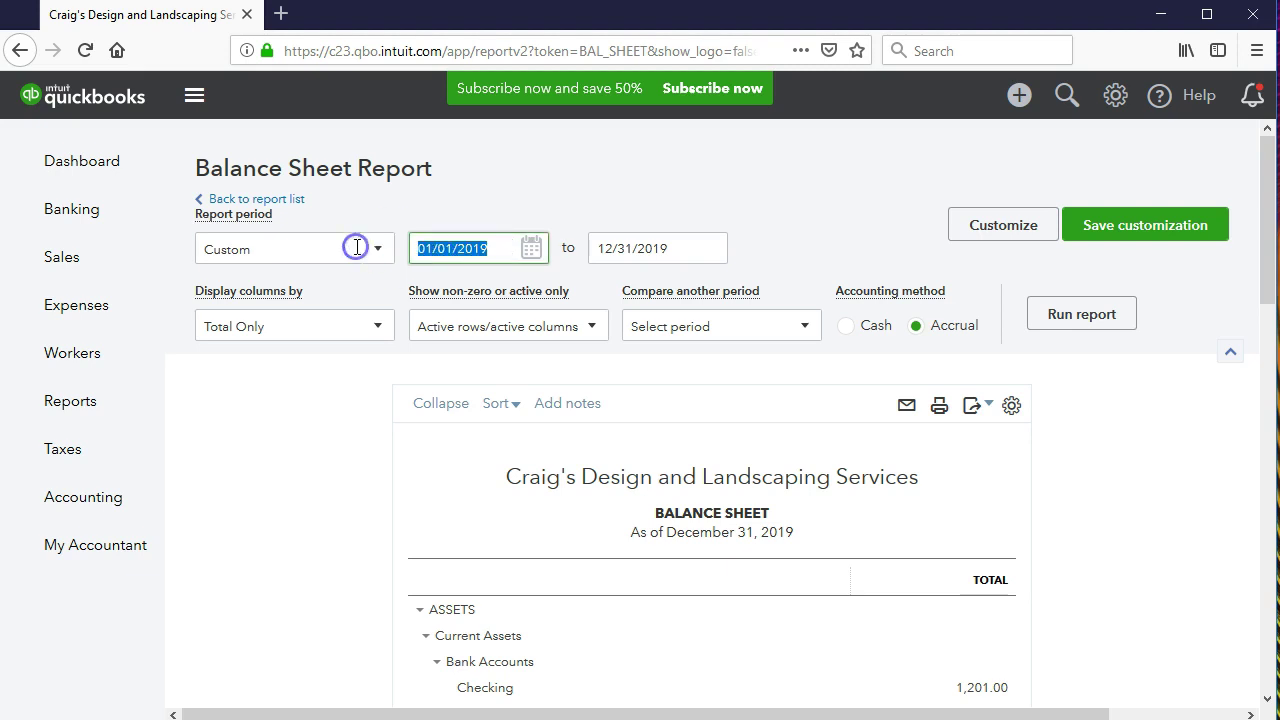
{"action": "type", "text": "1"}
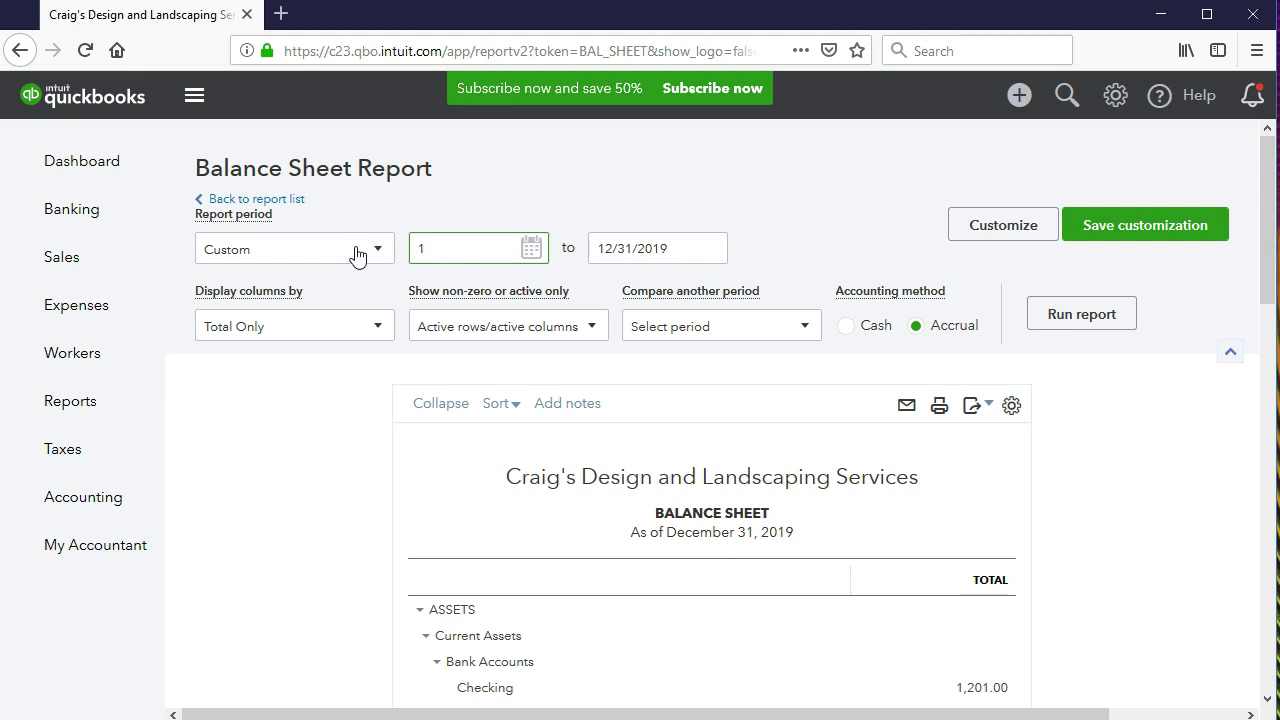
{"action": "type", "text": "0/01/2018"}
{"action": "key", "text": "Tab"}
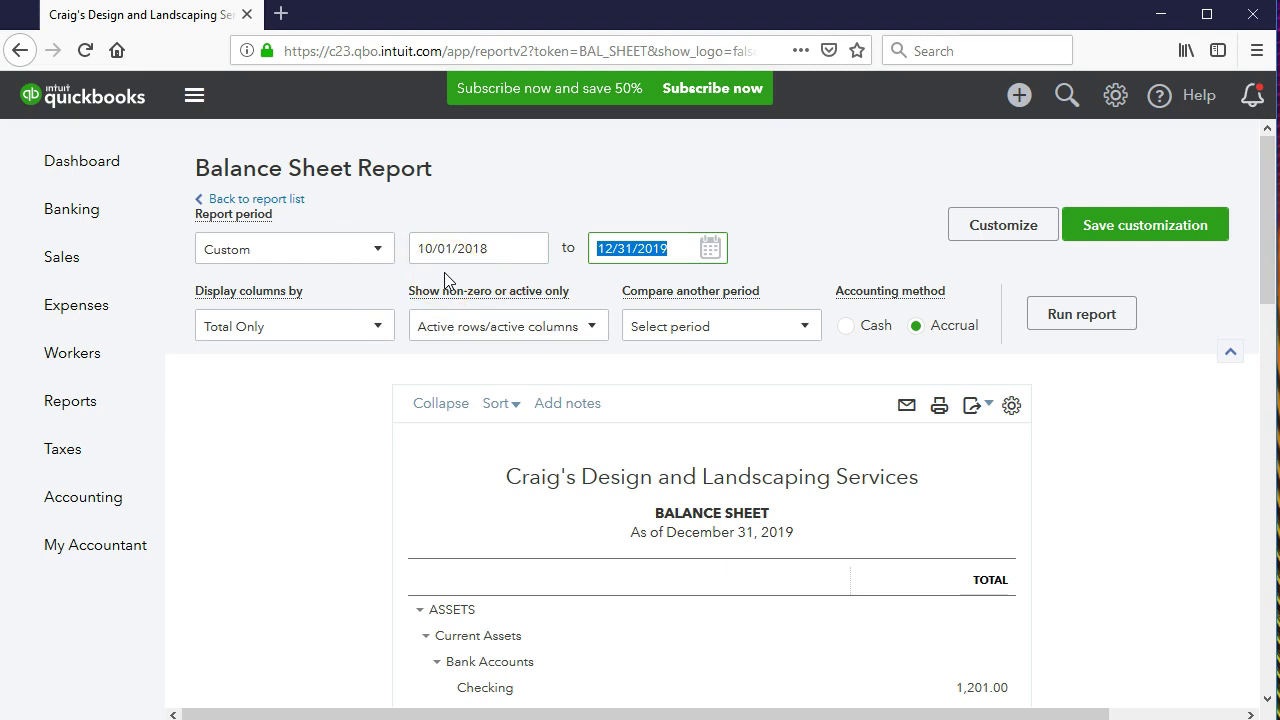
{"action": "type", "text": "11"}
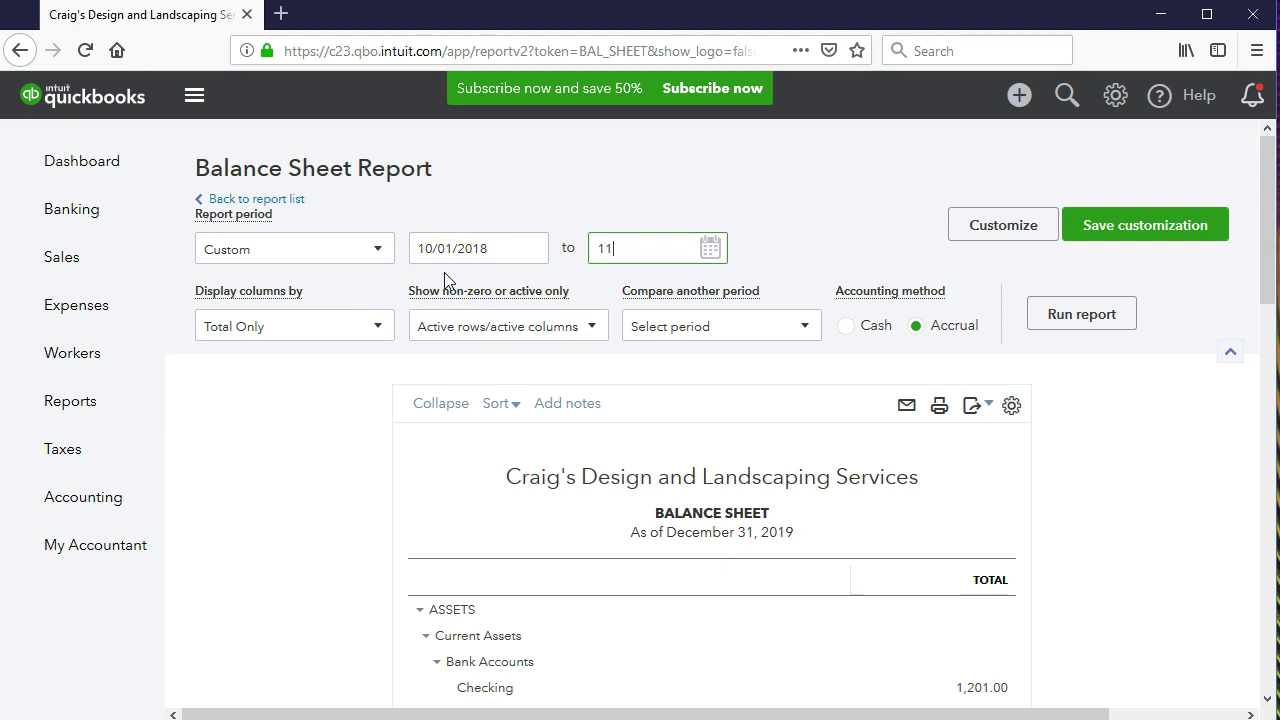
{"action": "type", "text": "3018"}
{"action": "key", "text": "Tab"}
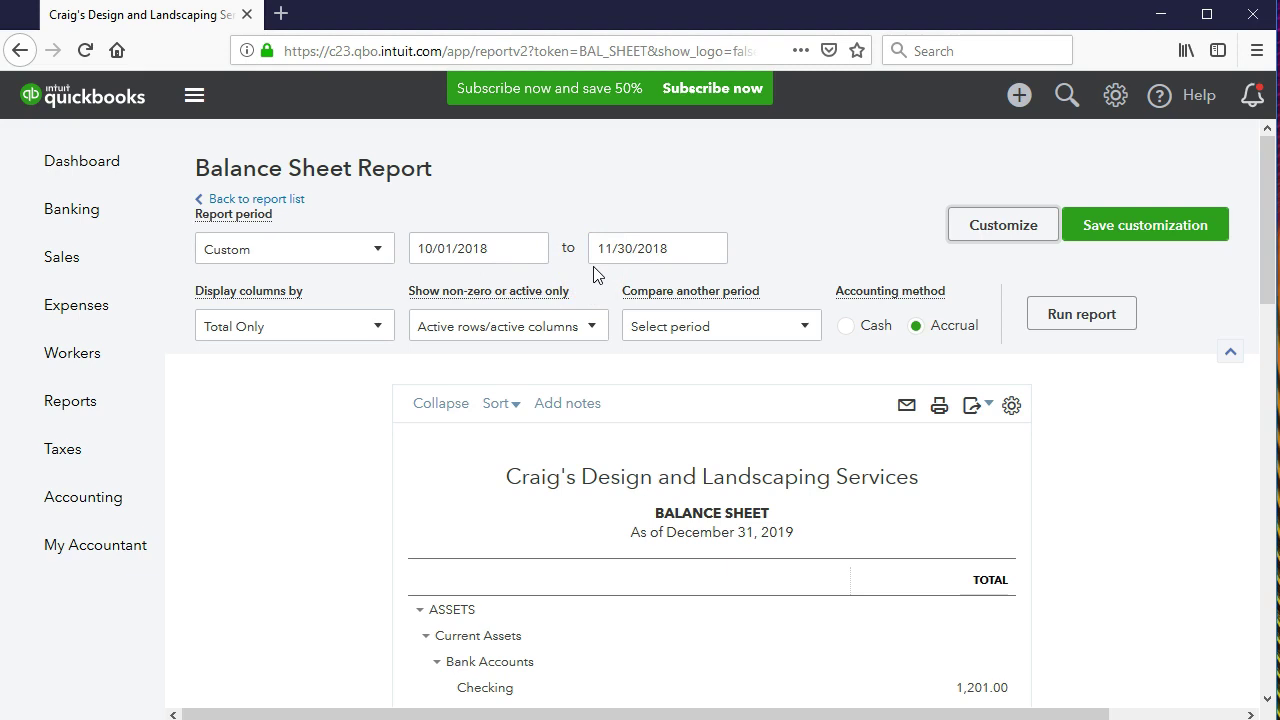
{"action": "left_click", "coordinate": [1053, 330]}
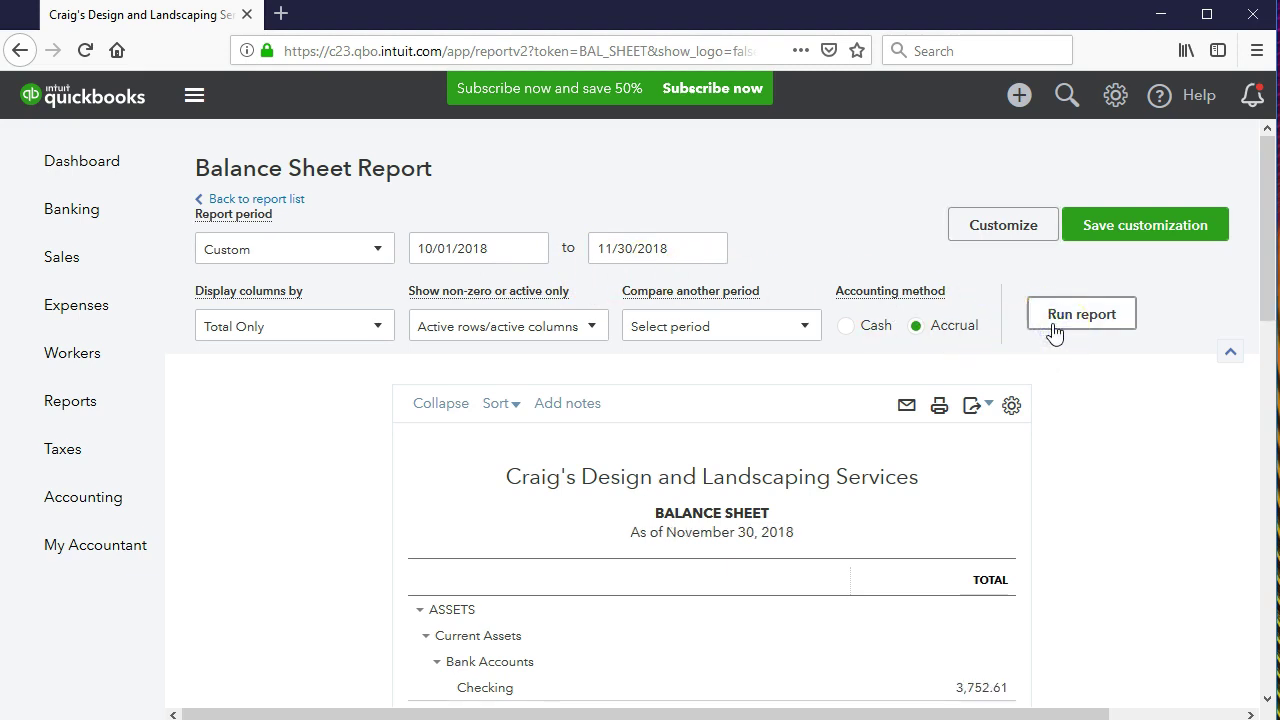
Display the balance sheet's columns by Months and rerun the report
{"action": "scroll", "coordinate": [670, 577], "scroll_direction": "down", "scroll_amount": 1}
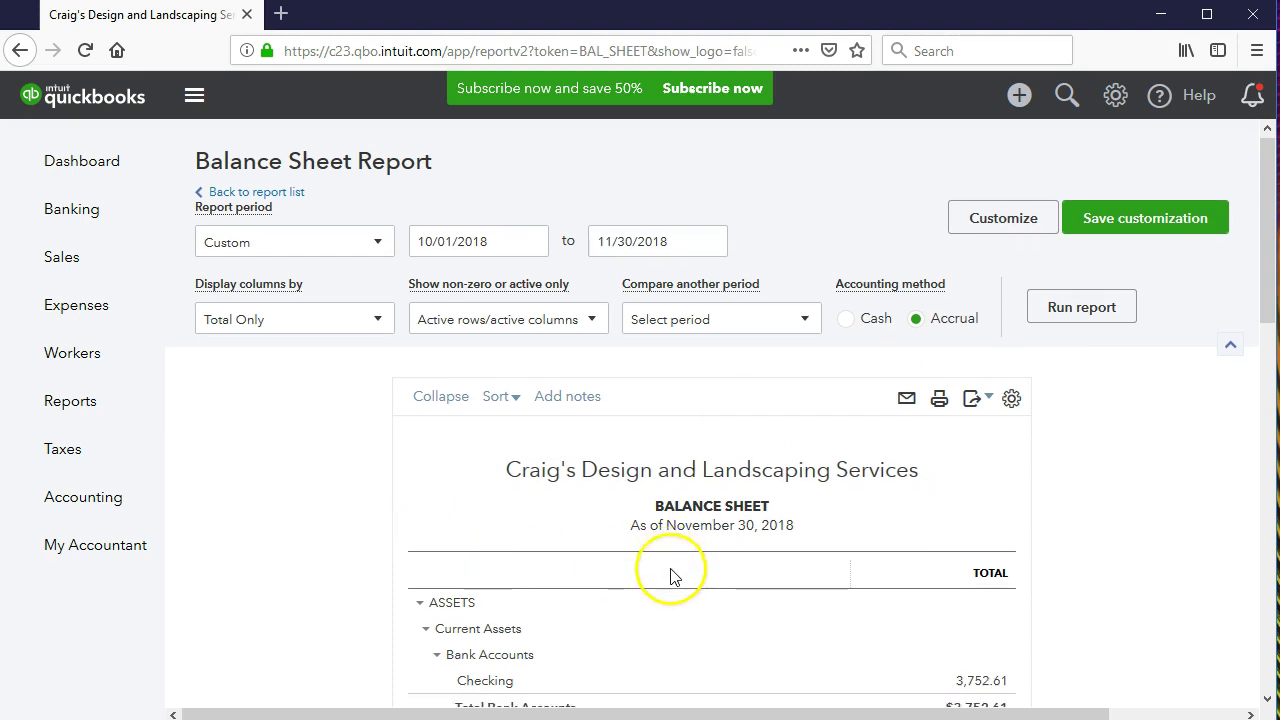
{"action": "scroll", "coordinate": [670, 577], "scroll_direction": "down", "scroll_amount": 3}
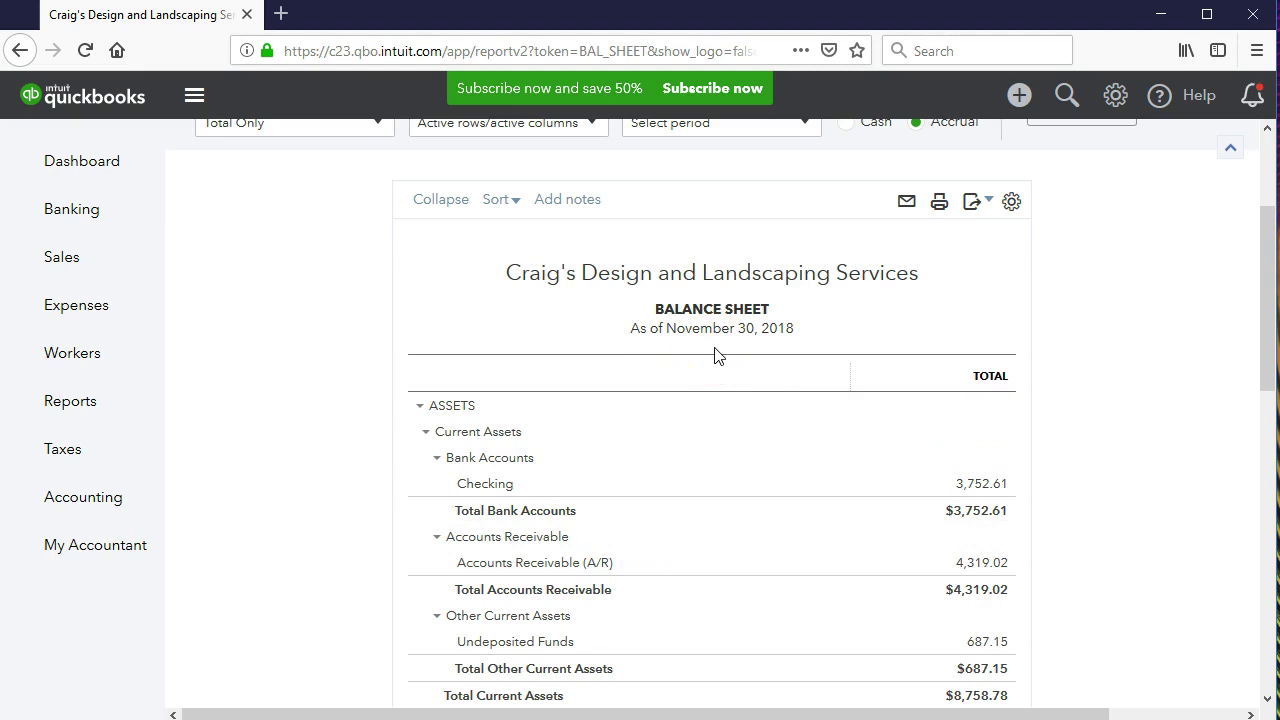
{"action": "scroll", "coordinate": [714, 355], "scroll_direction": "up", "scroll_amount": 3}
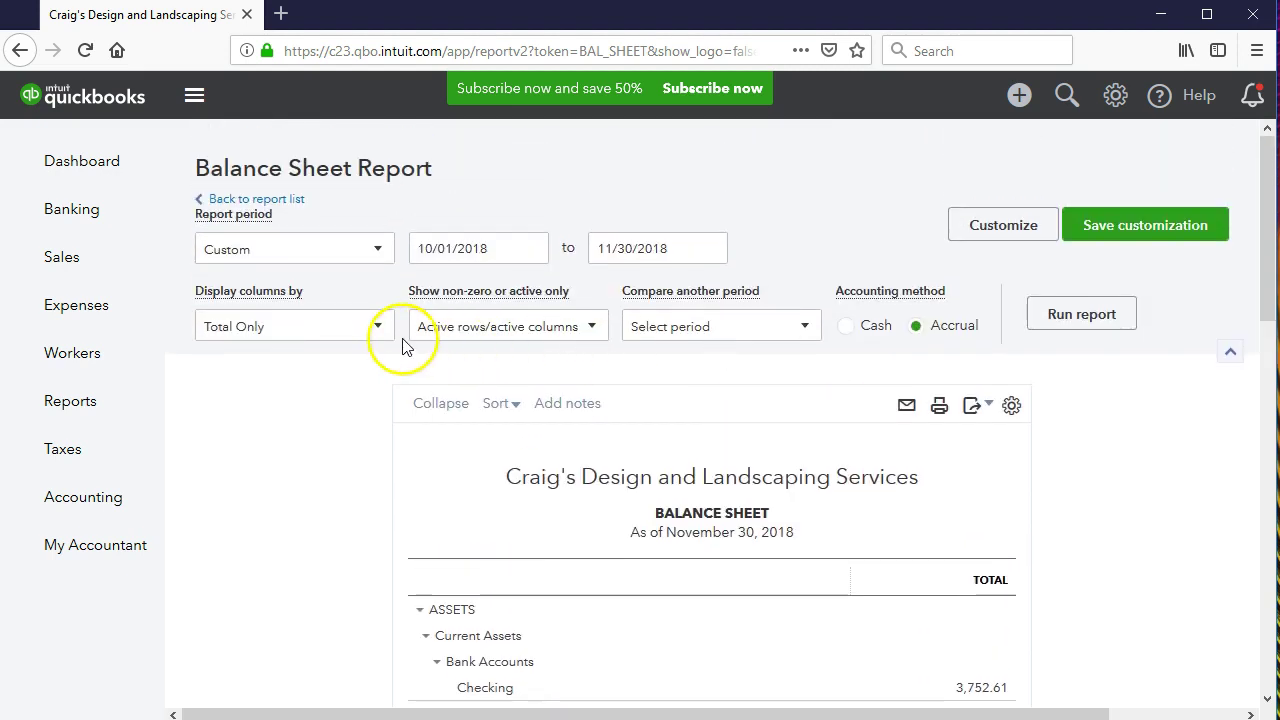
{"action": "left_click", "coordinate": [388, 332]}
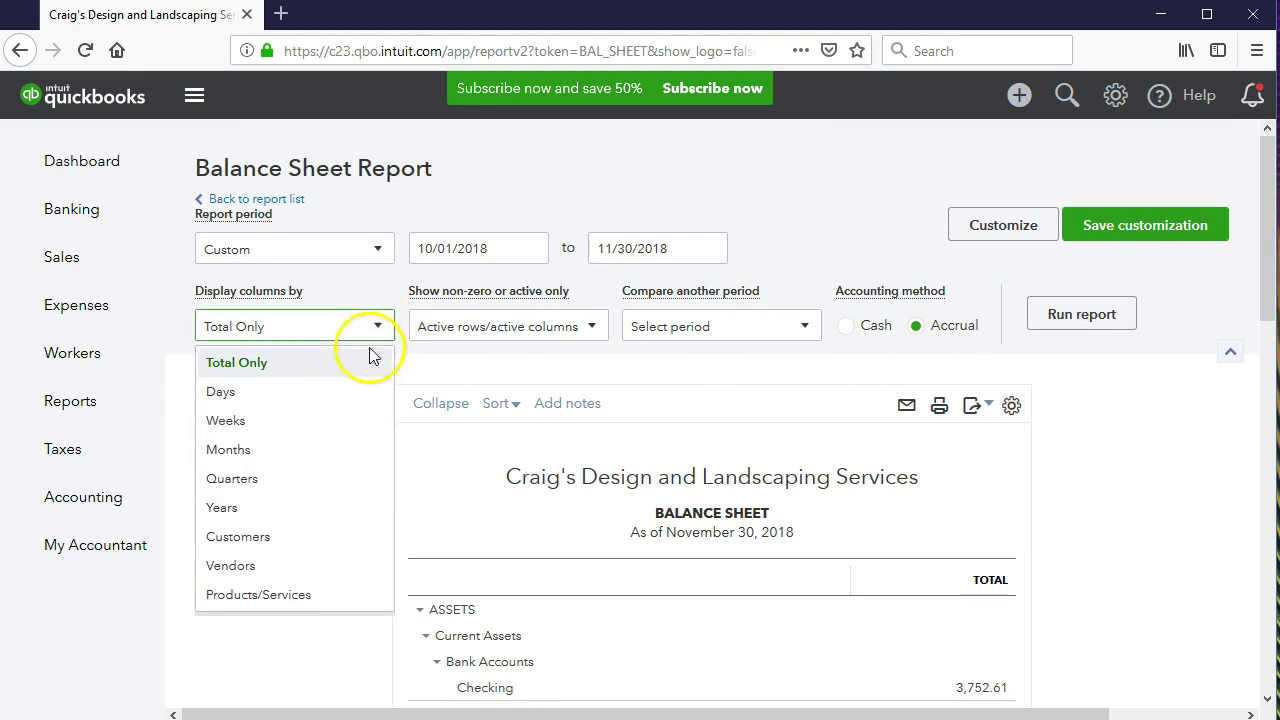
{"action": "left_click", "coordinate": [299, 451]}
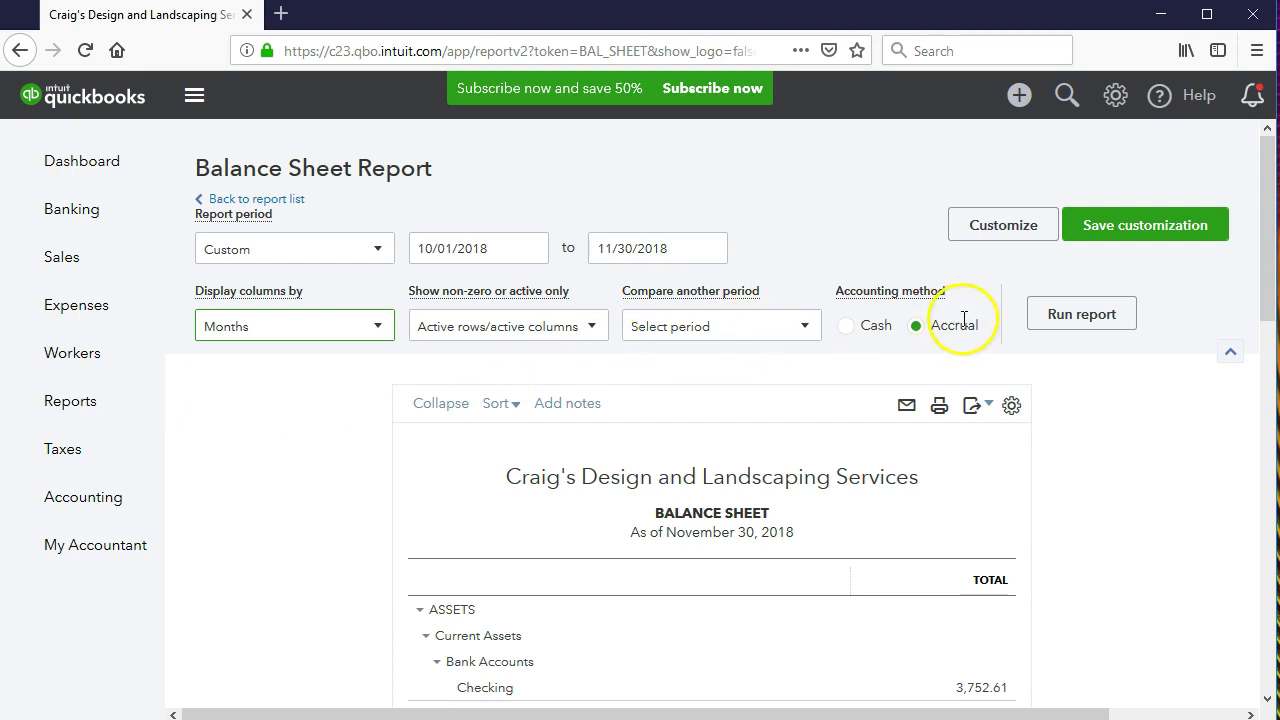
{"action": "left_click", "coordinate": [1043, 326]}
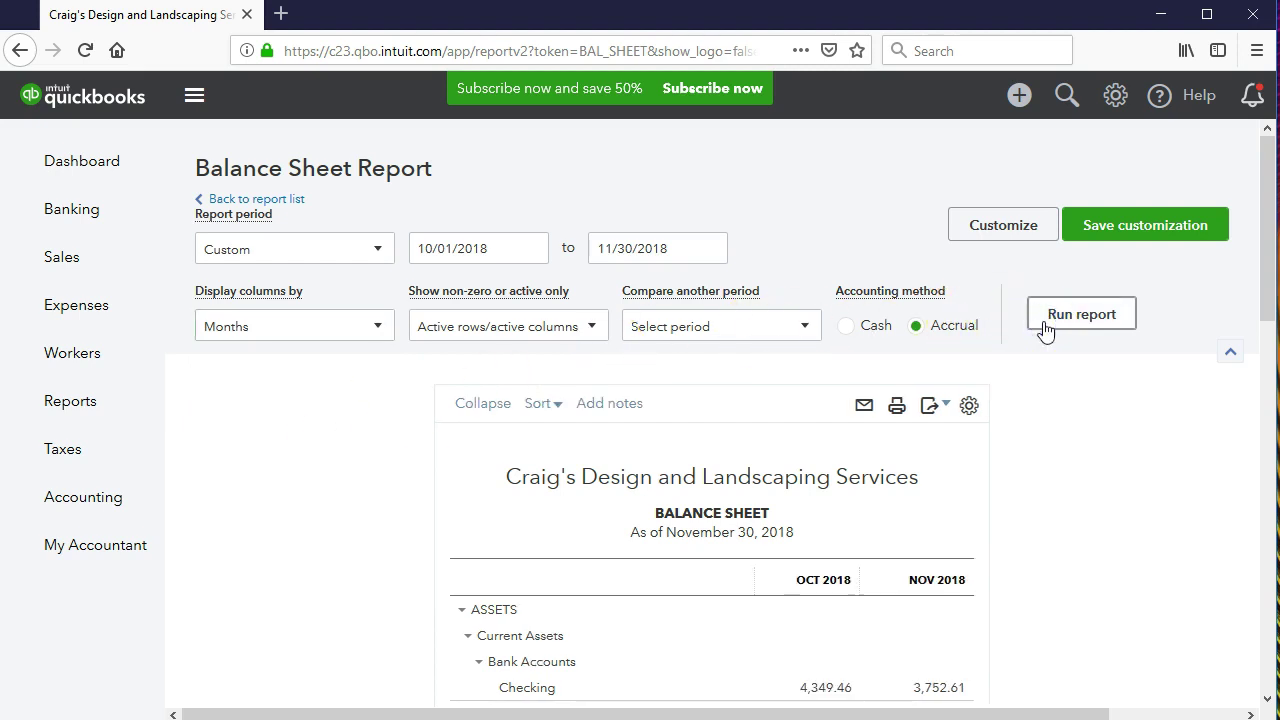
Review the monthly balance sheet and set its column display back to Total Only
{"action": "scroll", "coordinate": [1025, 485], "scroll_direction": "down", "scroll_amount": 2}
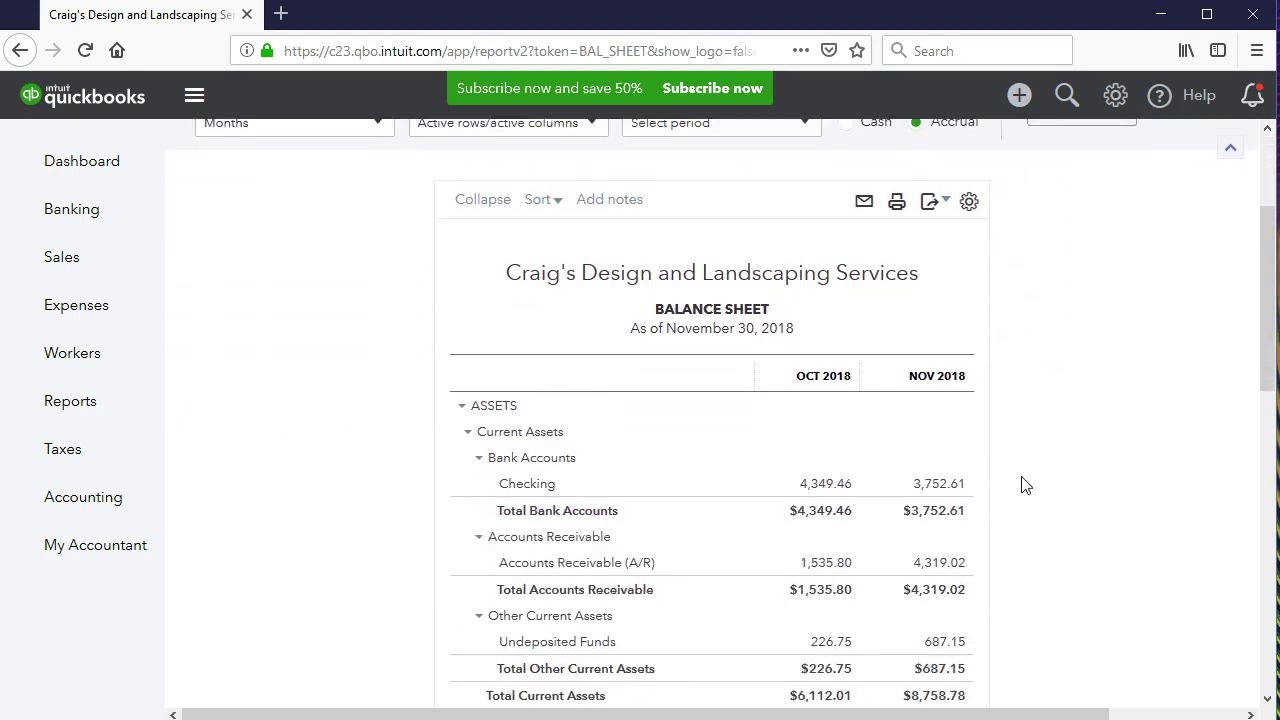
{"action": "scroll", "coordinate": [1025, 485], "scroll_direction": "down", "scroll_amount": 1}
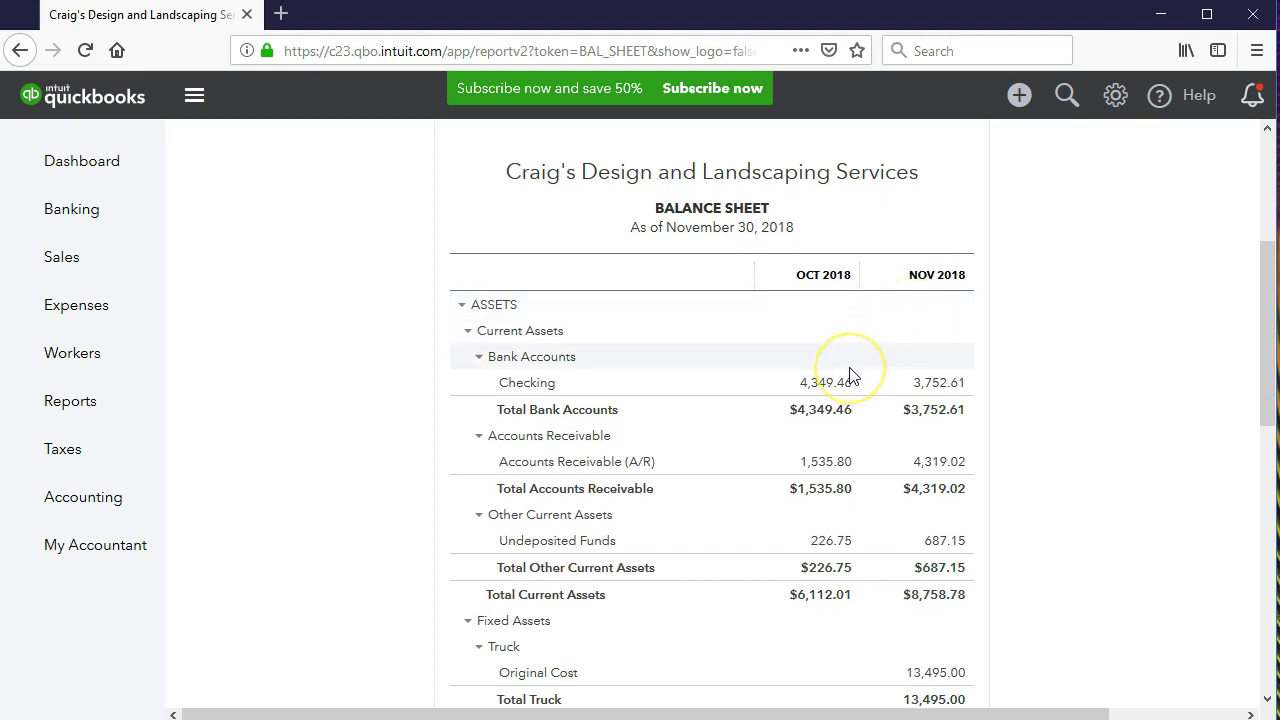
{"action": "scroll", "coordinate": [851, 355], "scroll_direction": "up", "scroll_amount": 3}
{"action": "scroll", "coordinate": [851, 375], "scroll_direction": "up", "scroll_amount": 1}
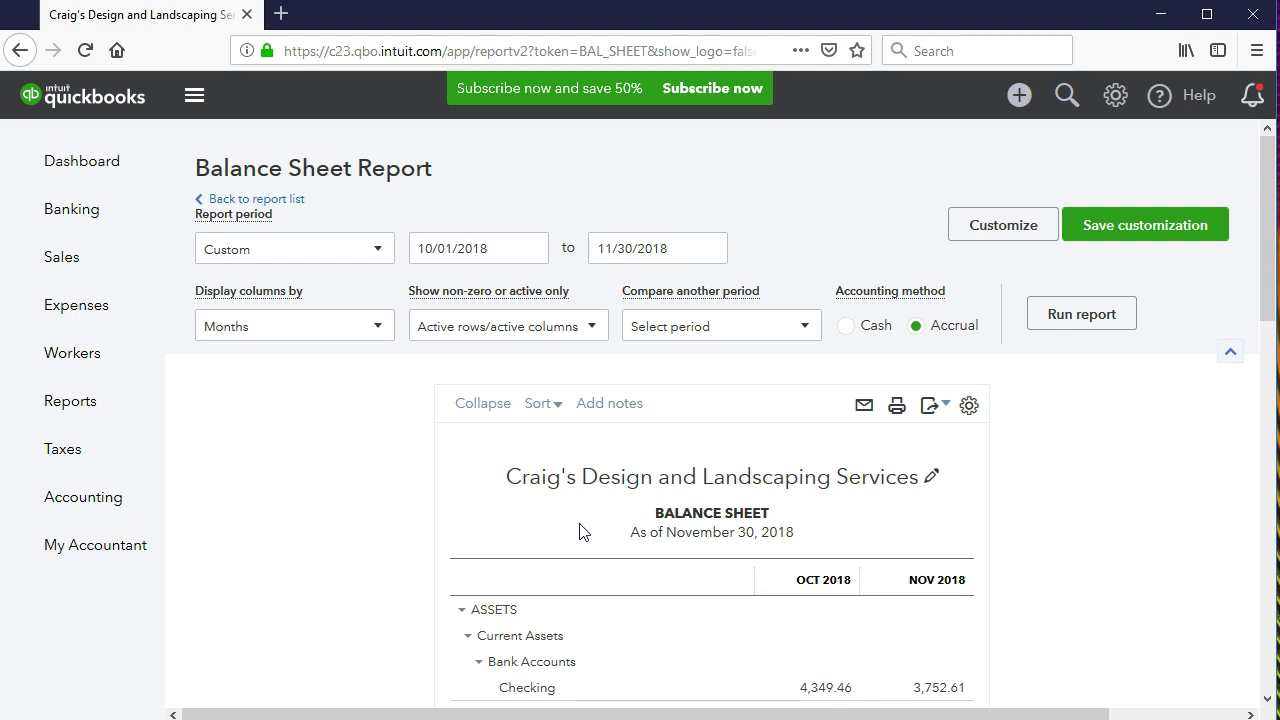
{"action": "scroll", "coordinate": [583, 531], "scroll_direction": "down", "scroll_amount": 1}
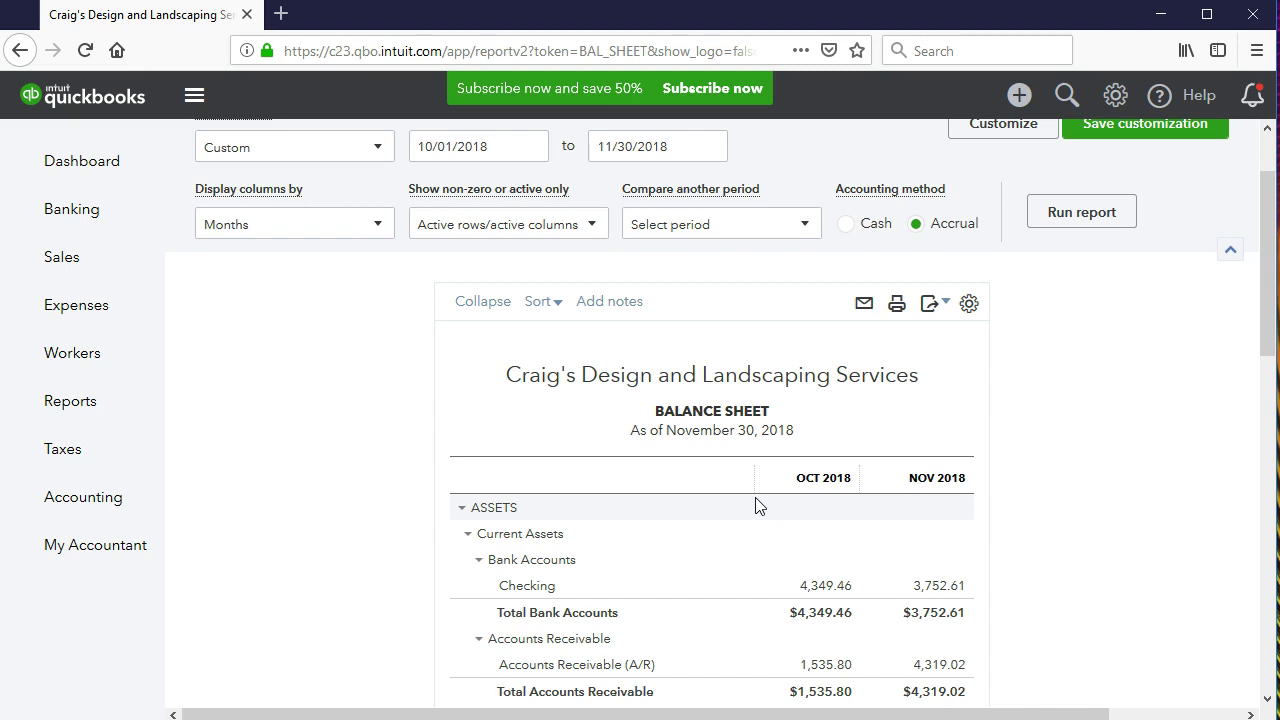
{"action": "left_click", "coordinate": [724, 484]}
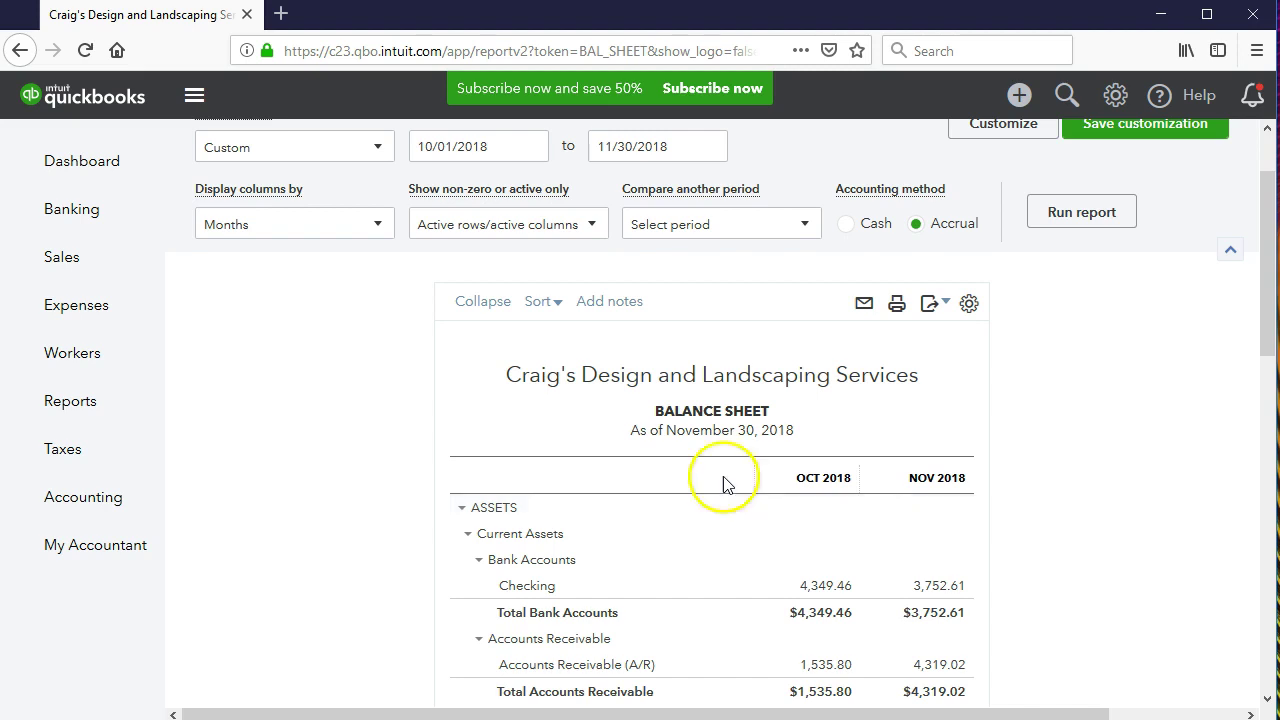
{"action": "left_click", "coordinate": [375, 226]}
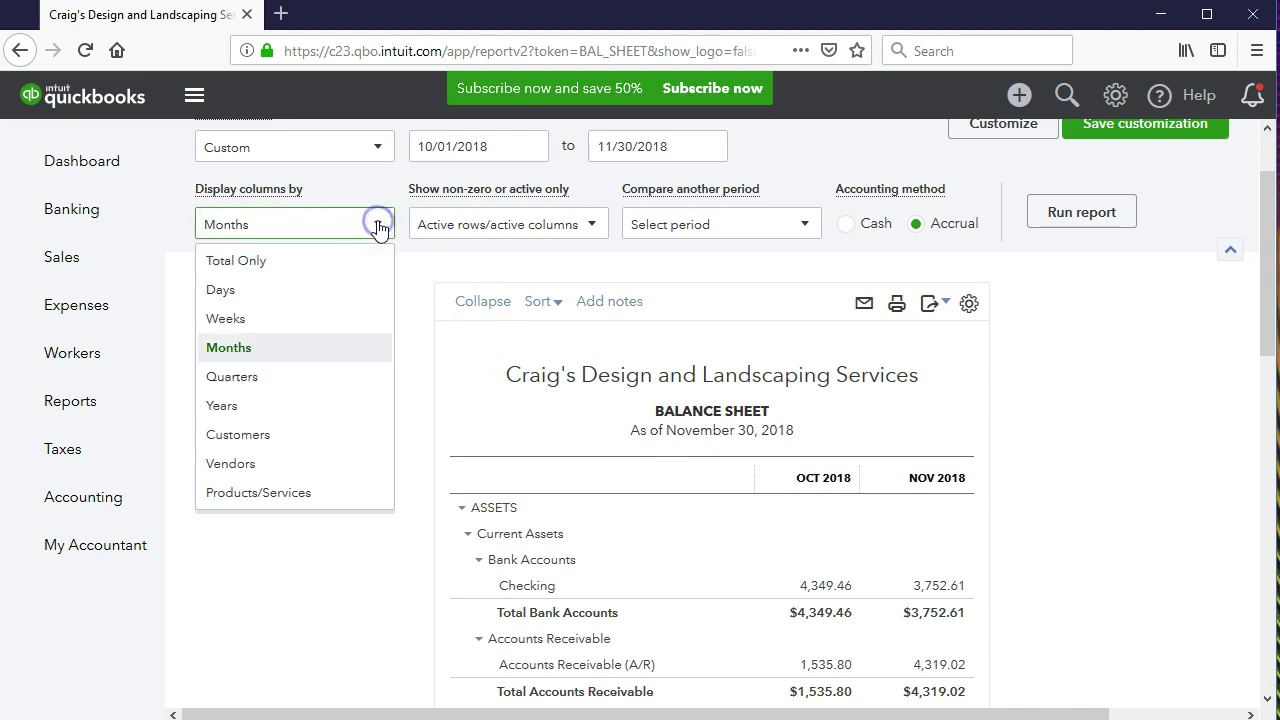
{"action": "left_click", "coordinate": [292, 263]}
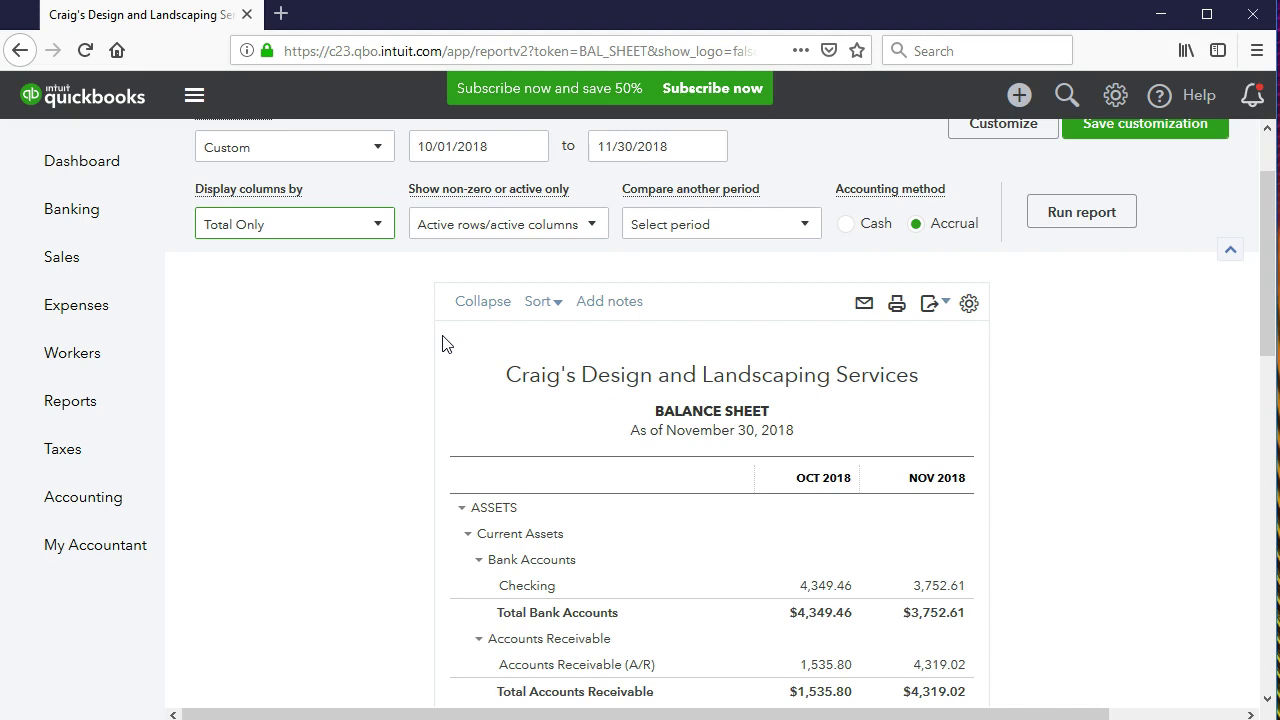
Change the start date of the report period to 11/01/2018 and run the balance sheet again
{"action": "left_click_drag", "start_coordinate": [492, 146], "coordinate": [363, 143]}
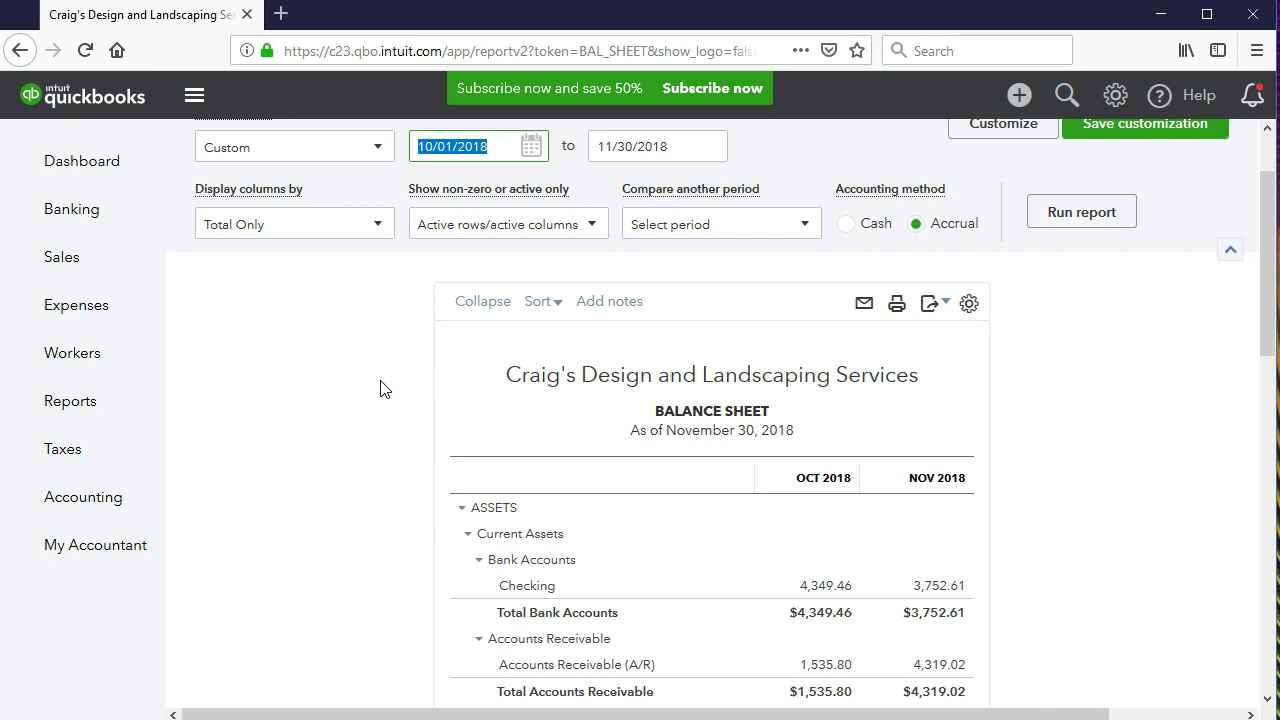
{"action": "type", "text": "11"}
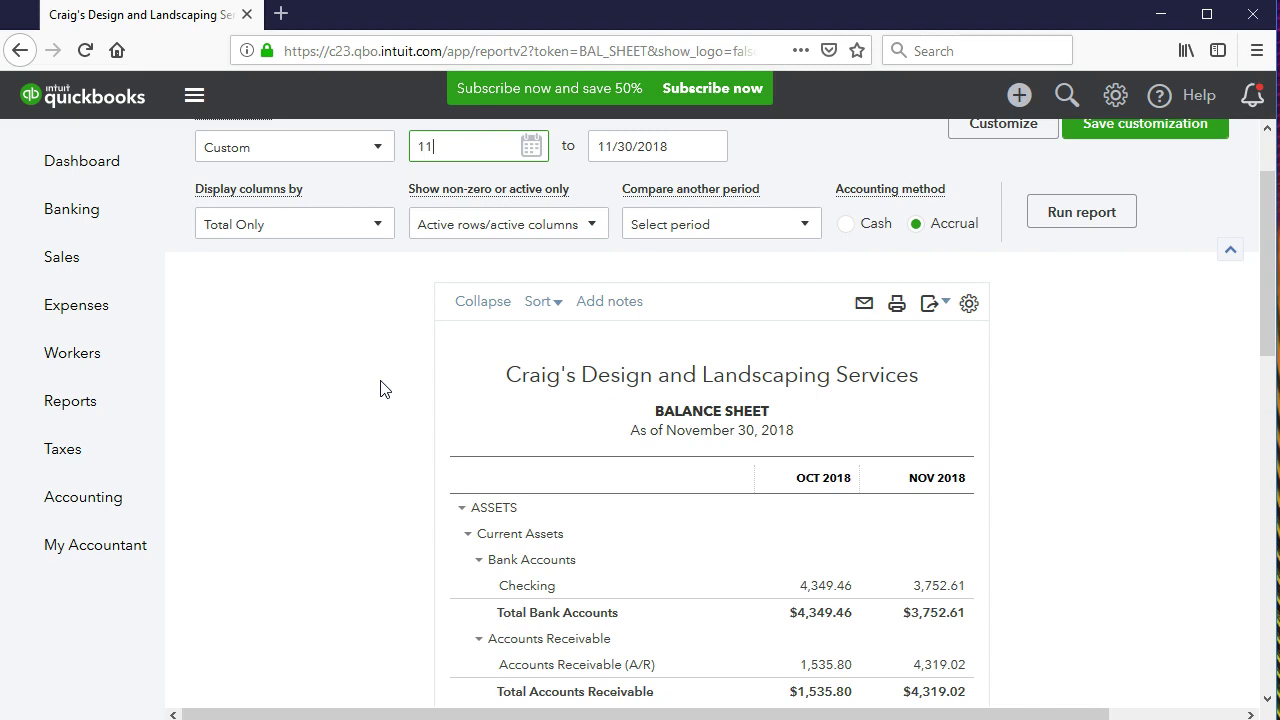
{"action": "type", "text": "/01/2018"}
{"action": "key", "text": "Tab"}
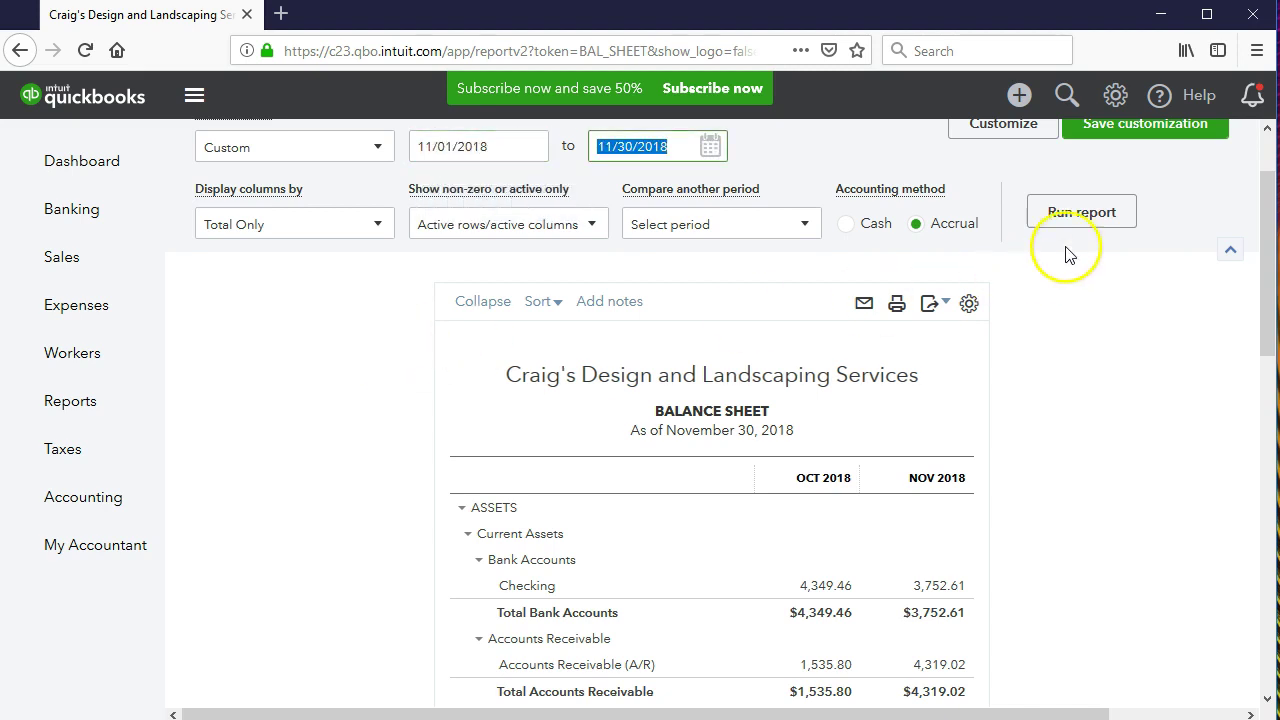
{"action": "left_click", "coordinate": [1076, 216]}
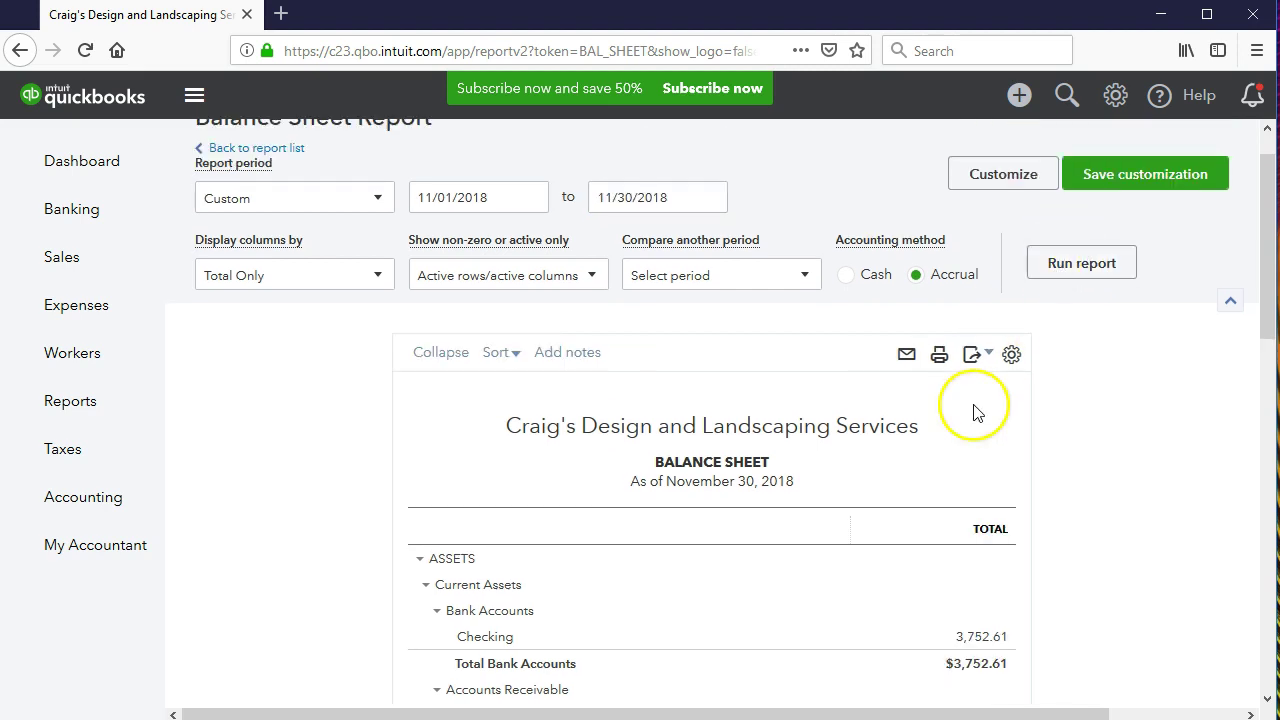
Add a comparison with the previous period (PP) to the balance sheet and rerun the report
{"action": "scroll", "coordinate": [960, 480], "scroll_direction": "down", "scroll_amount": 2}
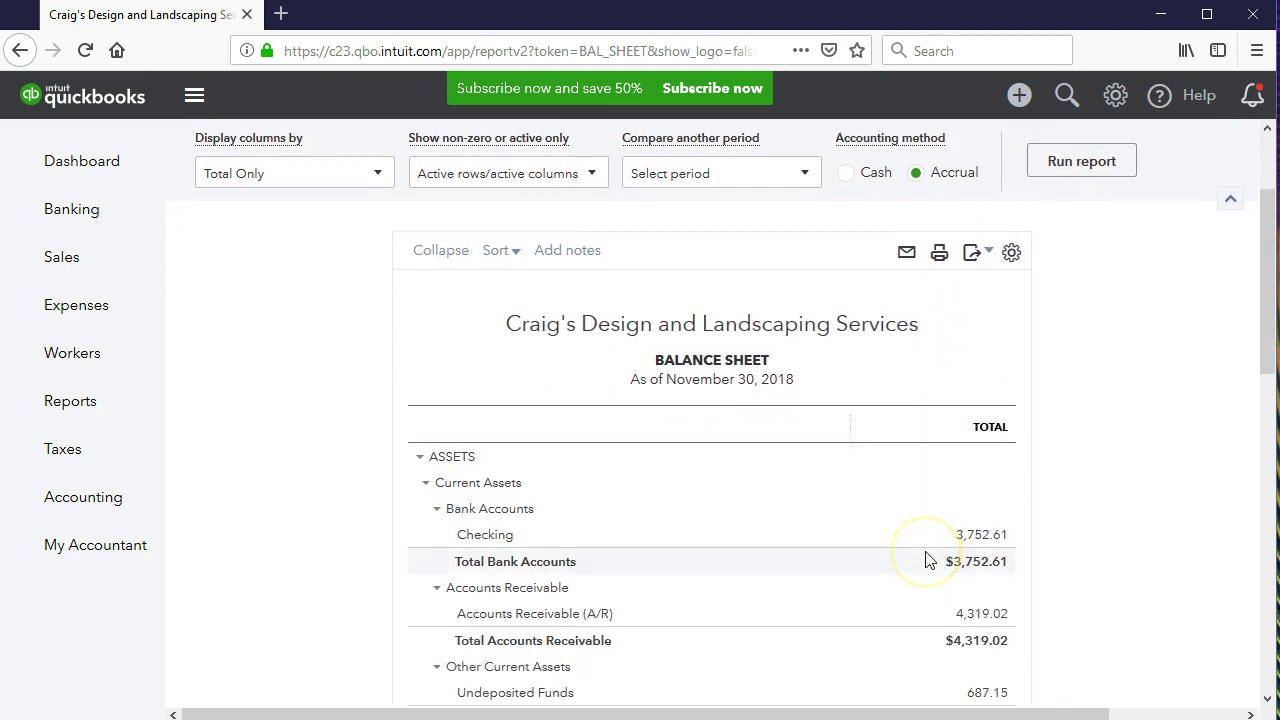
{"action": "scroll", "coordinate": [925, 560], "scroll_direction": "up", "scroll_amount": 3}
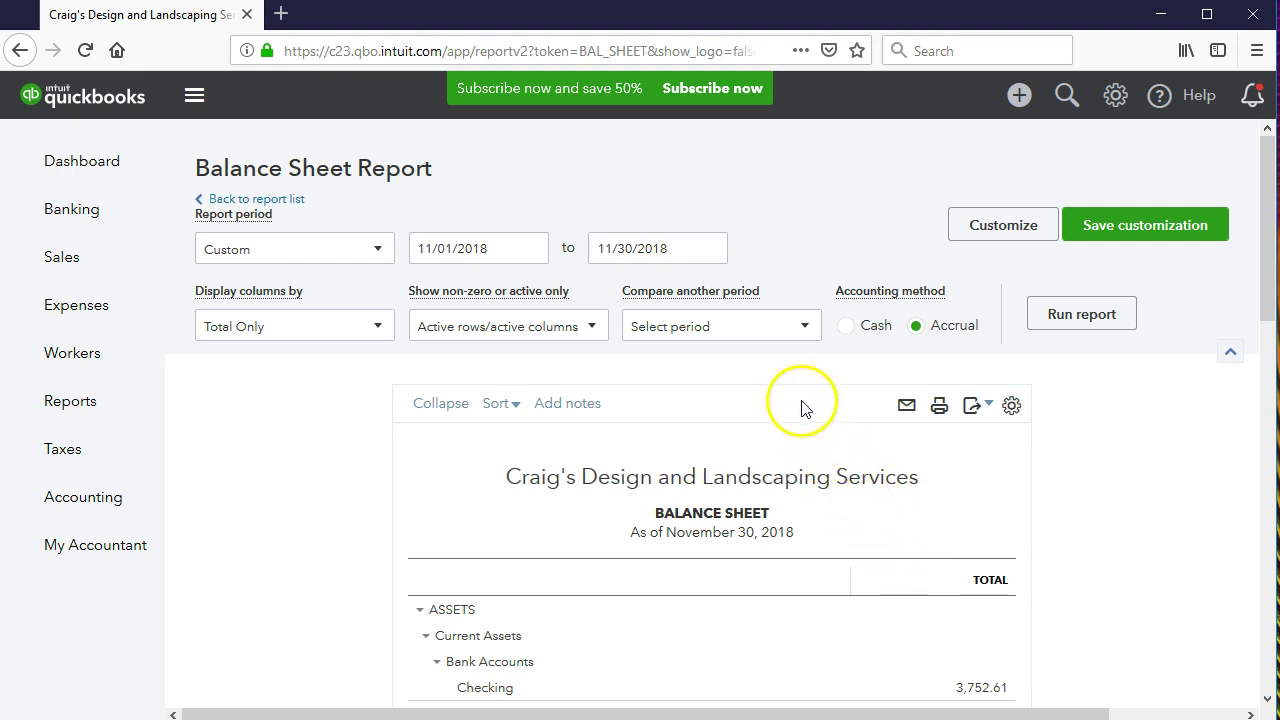
{"action": "left_click", "coordinate": [802, 330]}
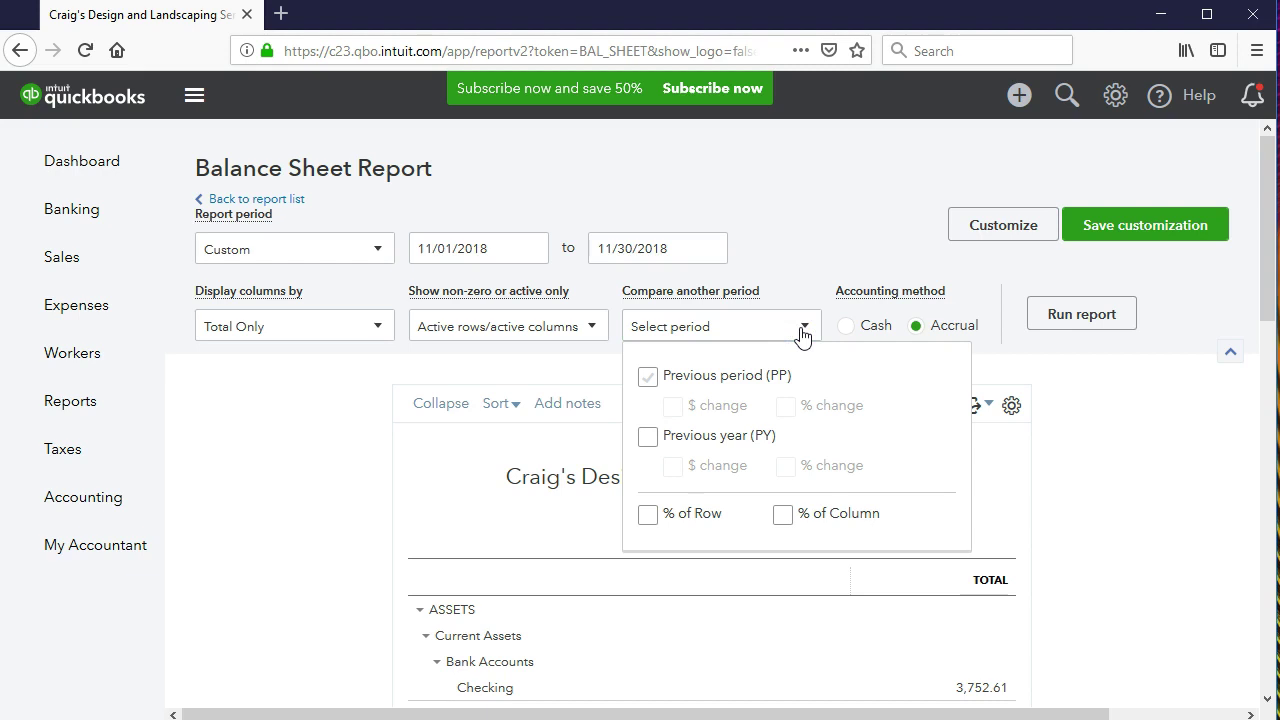
{"action": "left_click", "coordinate": [648, 378]}
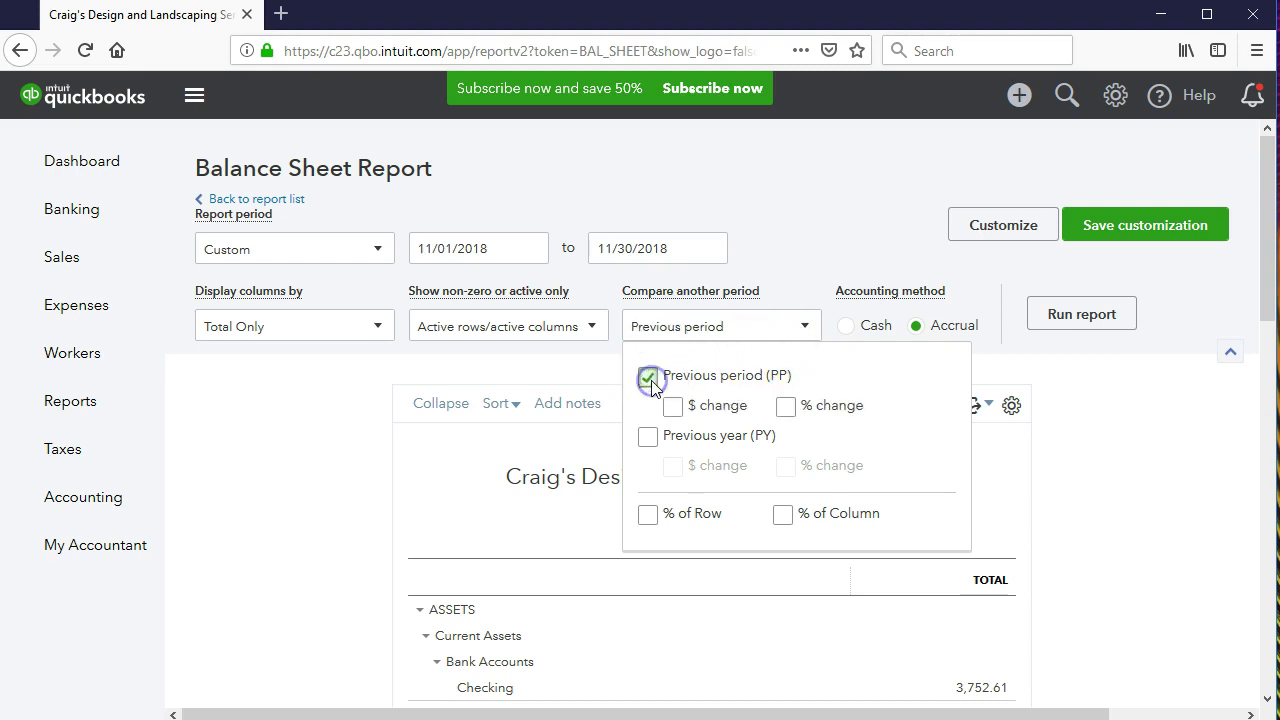
{"action": "left_click", "coordinate": [1063, 314]}
{"action": "scroll", "coordinate": [1050, 425], "scroll_direction": "down", "scroll_amount": 2}
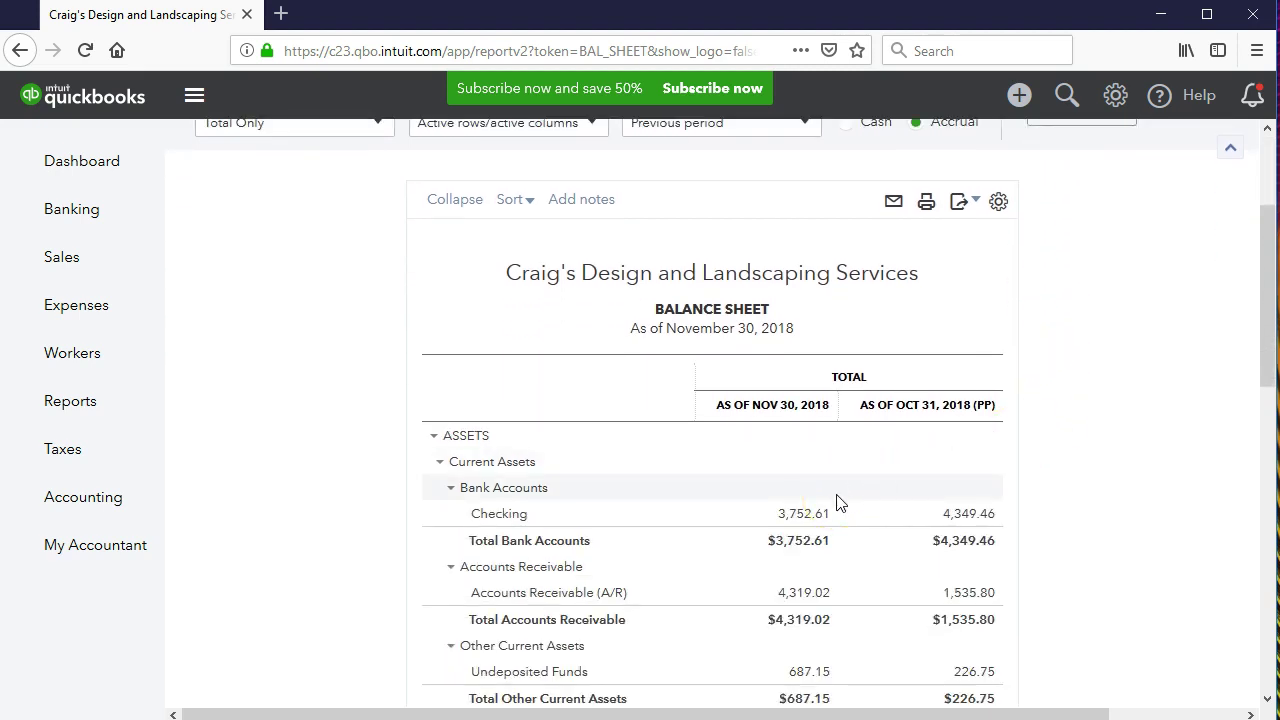
Add the $ change column to the previous-period comparison and rerun the balance sheet
{"action": "left_click", "coordinate": [763, 450]}
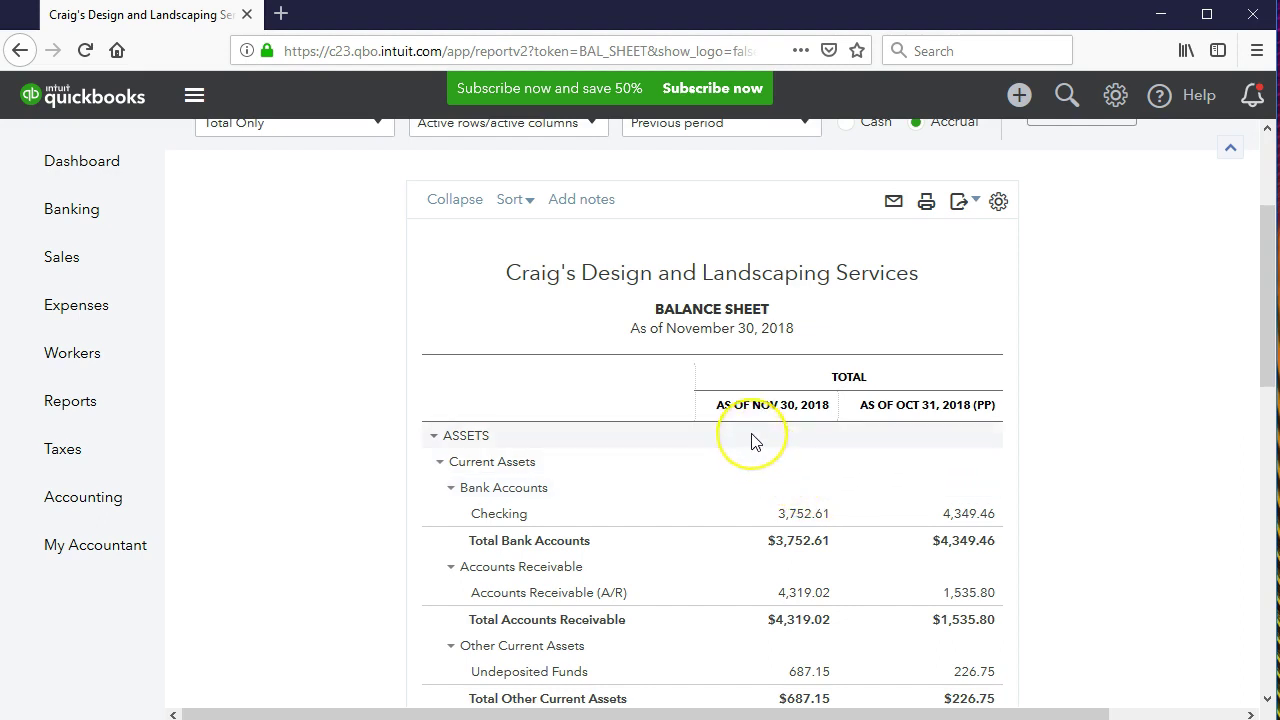
{"action": "left_click", "coordinate": [857, 430]}
{"action": "scroll", "coordinate": [883, 432], "scroll_direction": "up", "scroll_amount": 3}
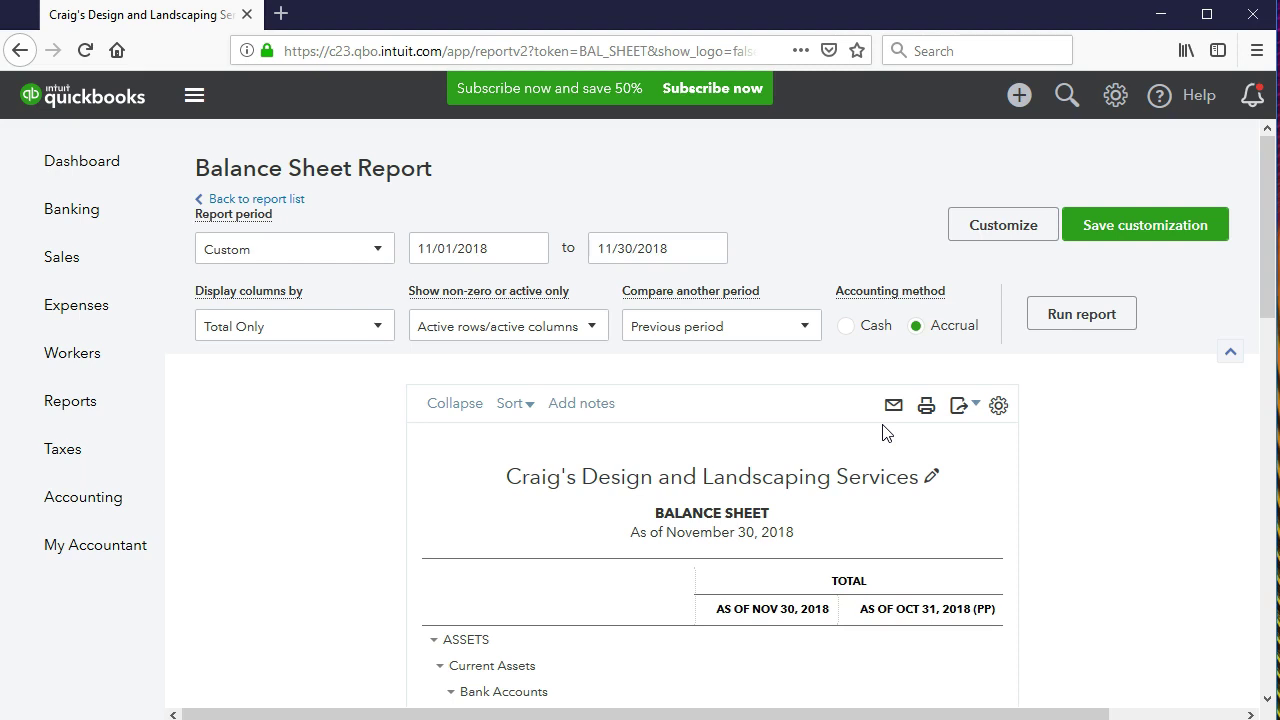
{"action": "left_click", "coordinate": [803, 336]}
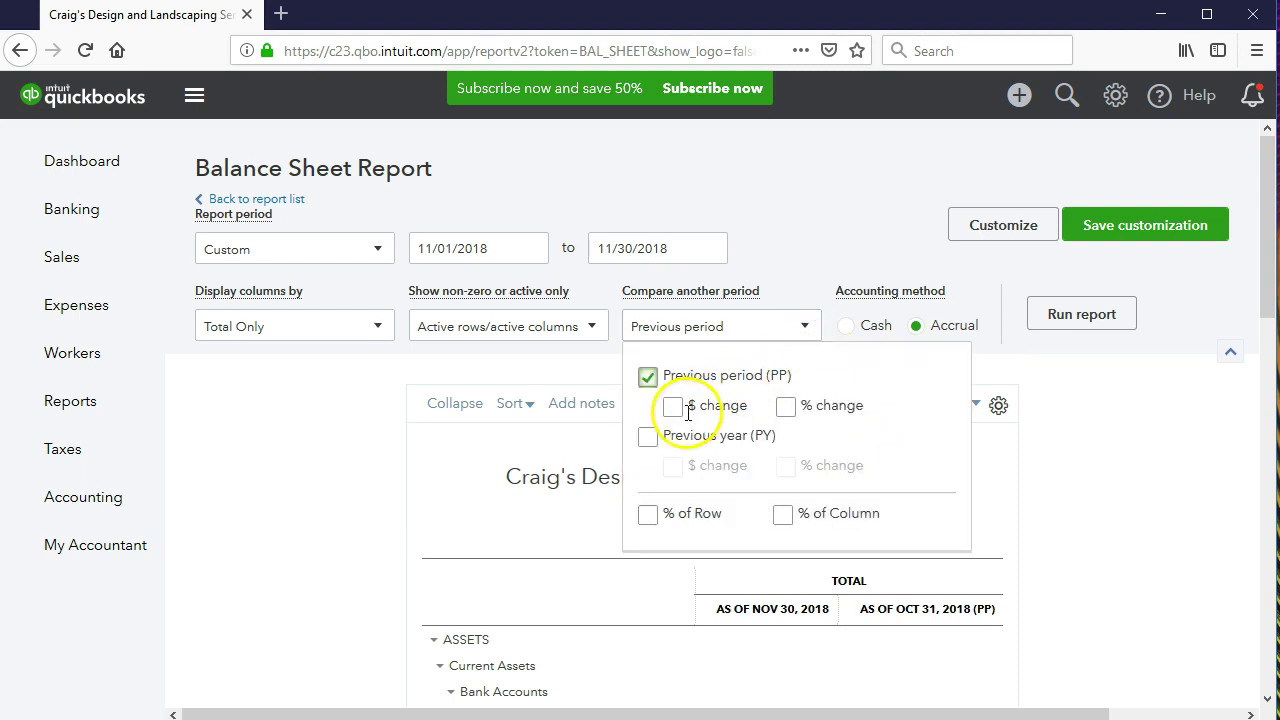
{"action": "left_click", "coordinate": [674, 409]}
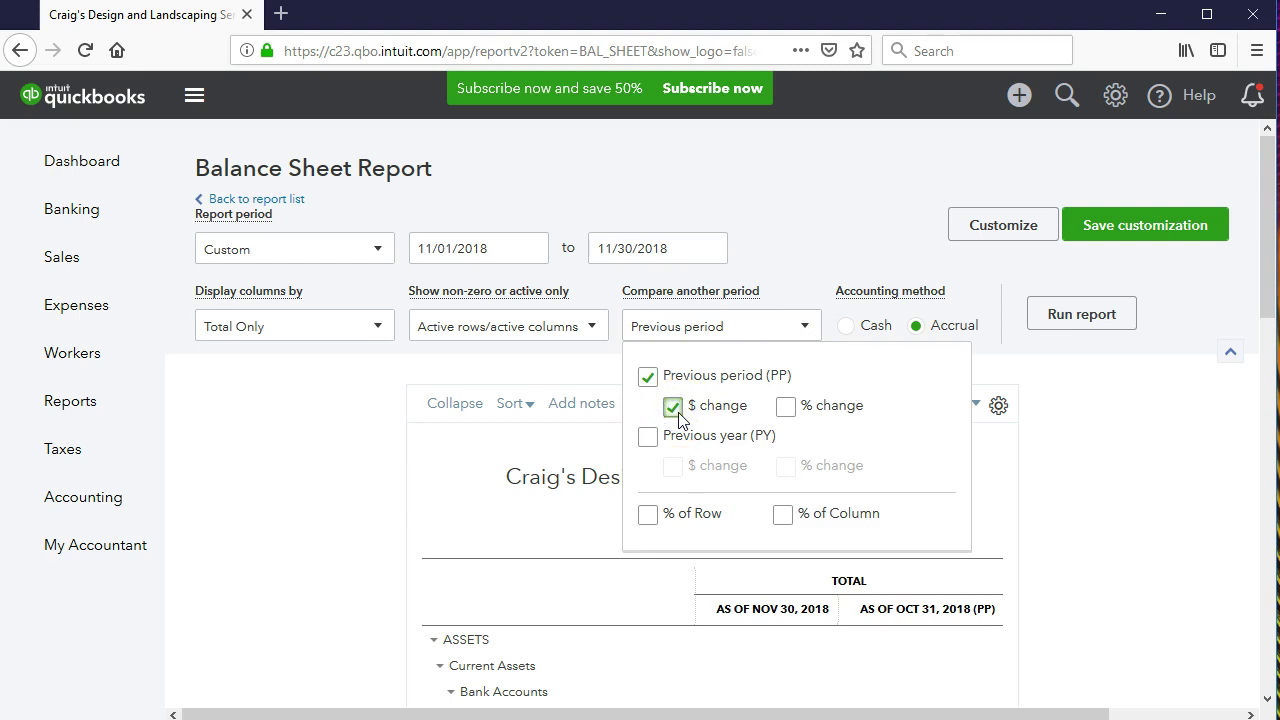
{"action": "left_click", "coordinate": [1089, 315]}
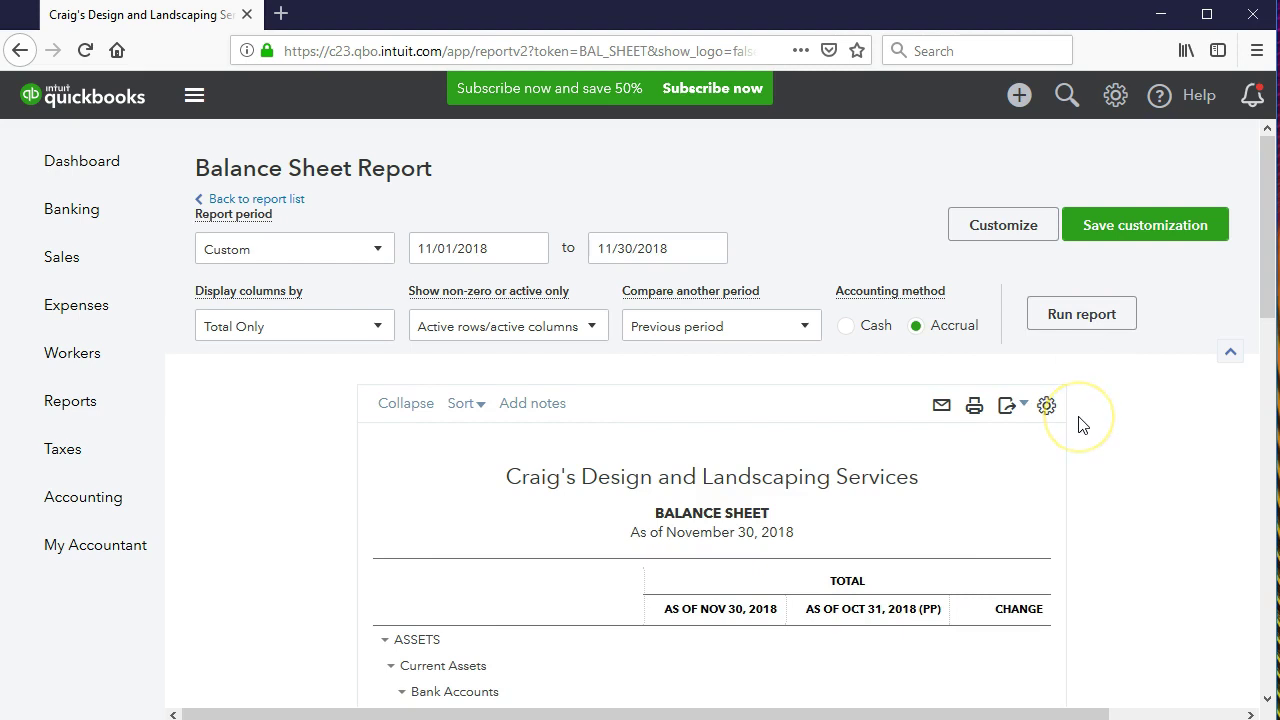
Review the dollar change column across the assets, liabilities and equity sections of the balance sheet
{"action": "scroll", "coordinate": [1080, 425], "scroll_direction": "down", "scroll_amount": 5}
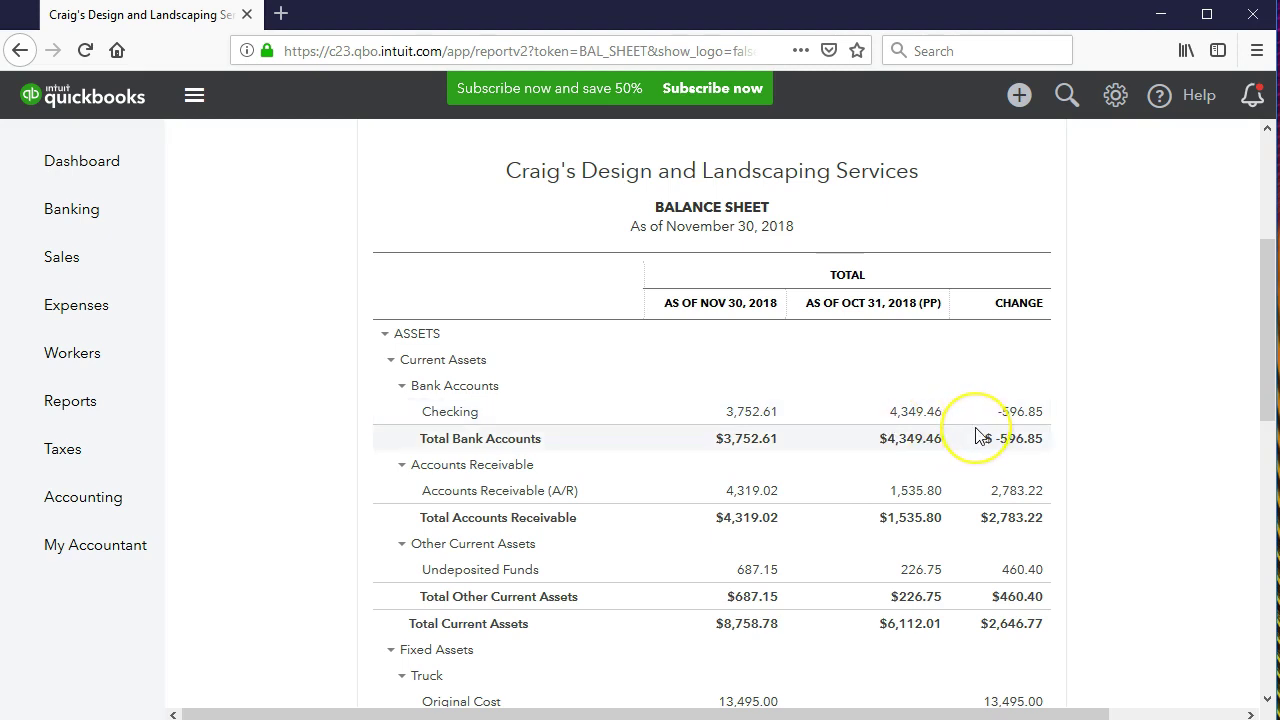
{"action": "scroll", "coordinate": [975, 435], "scroll_direction": "down", "scroll_amount": 3}
{"action": "scroll", "coordinate": [975, 435], "scroll_direction": "down", "scroll_amount": 6}
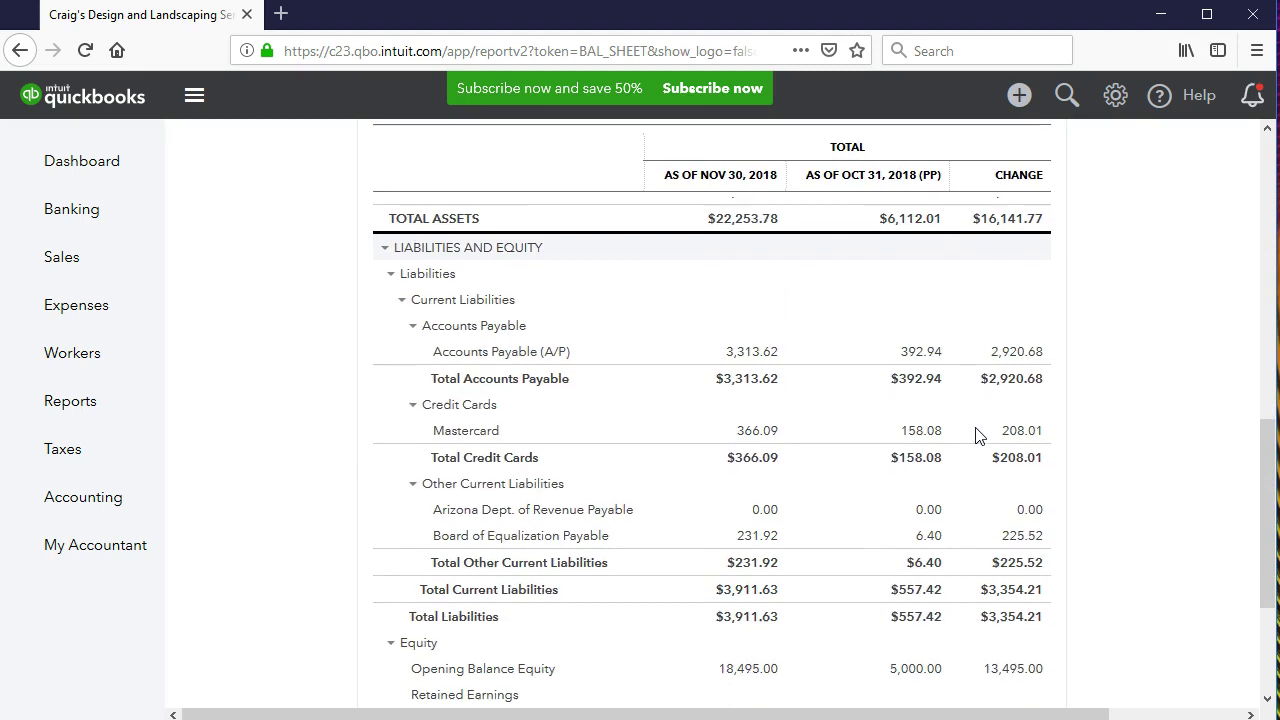
{"action": "left_click", "coordinate": [979, 478]}
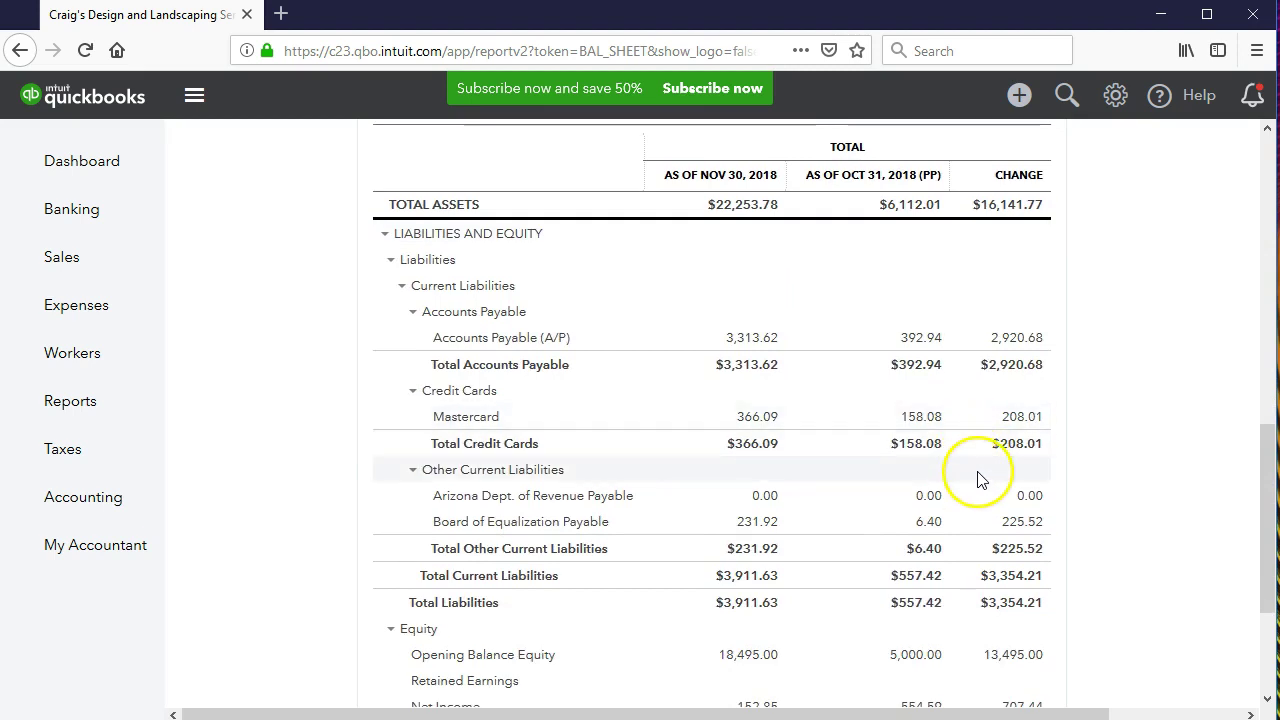
{"action": "scroll", "coordinate": [979, 484], "scroll_direction": "up", "scroll_amount": 14}
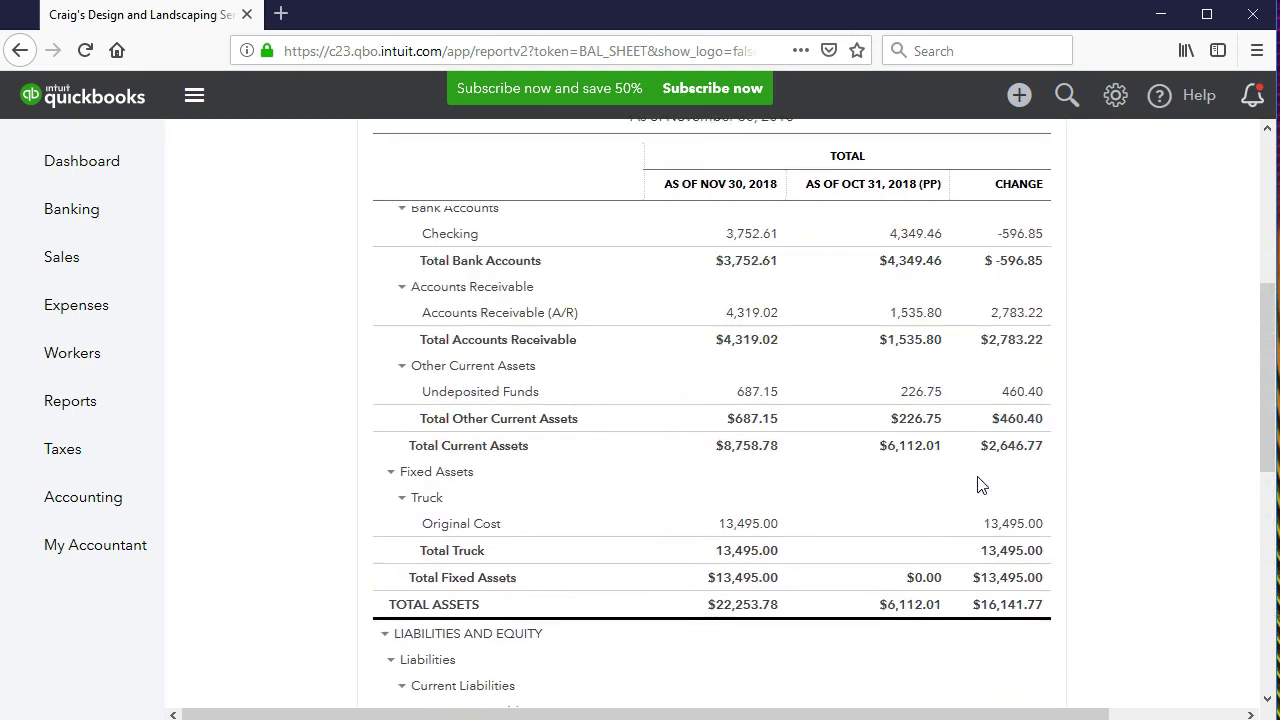
{"action": "scroll", "coordinate": [979, 485], "scroll_direction": "up", "scroll_amount": 1}
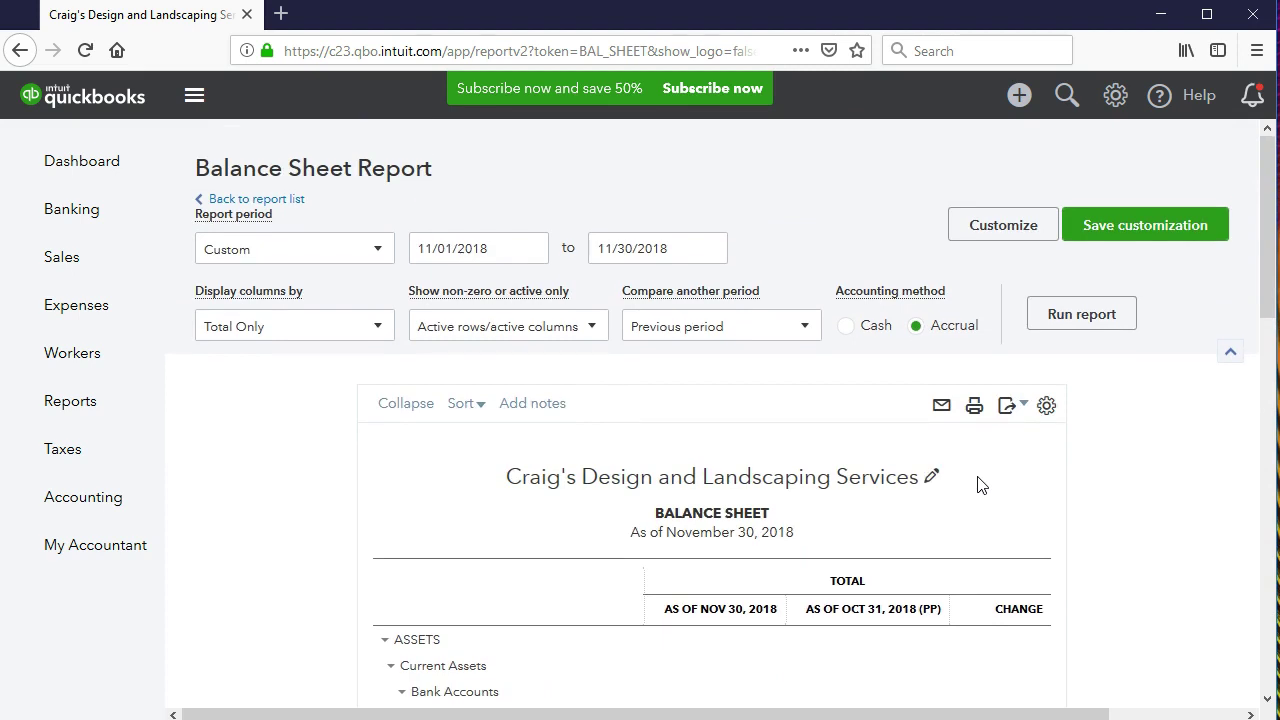
Add the % change column to the previous-period comparison and rerun the balance sheet
{"action": "scroll", "coordinate": [979, 484], "scroll_direction": "down", "scroll_amount": 2}
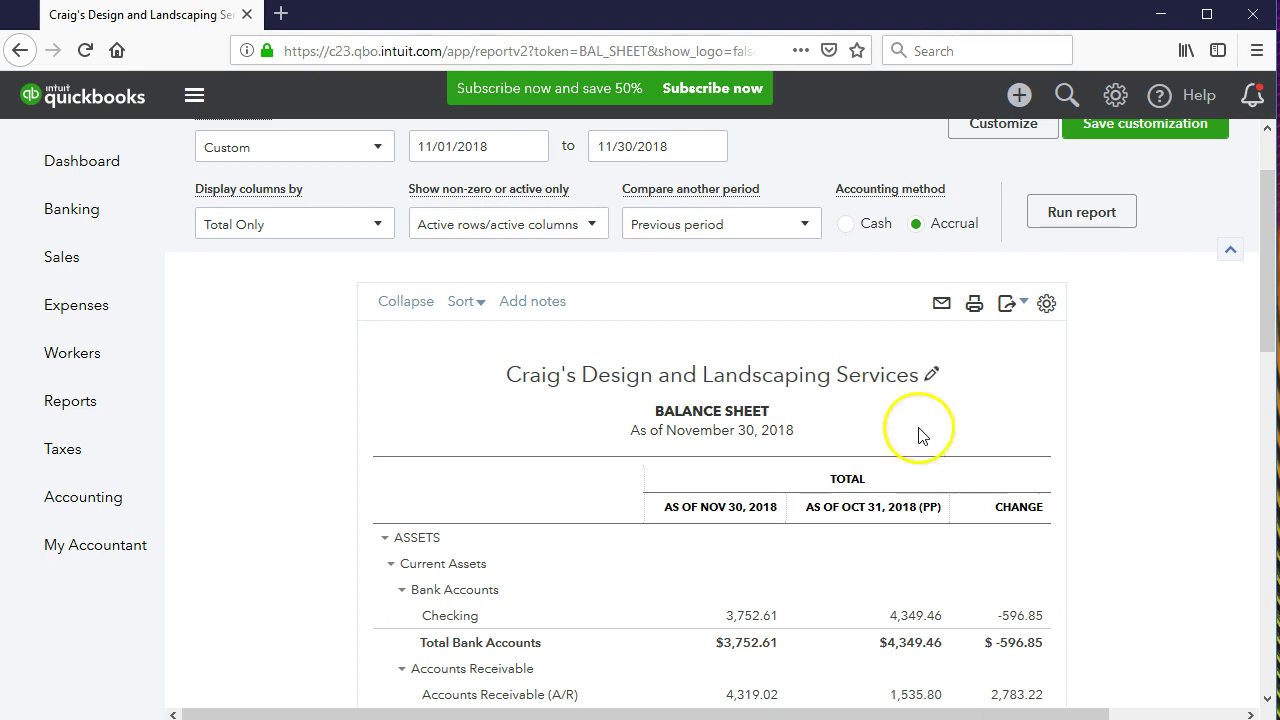
{"action": "left_click", "coordinate": [803, 226]}
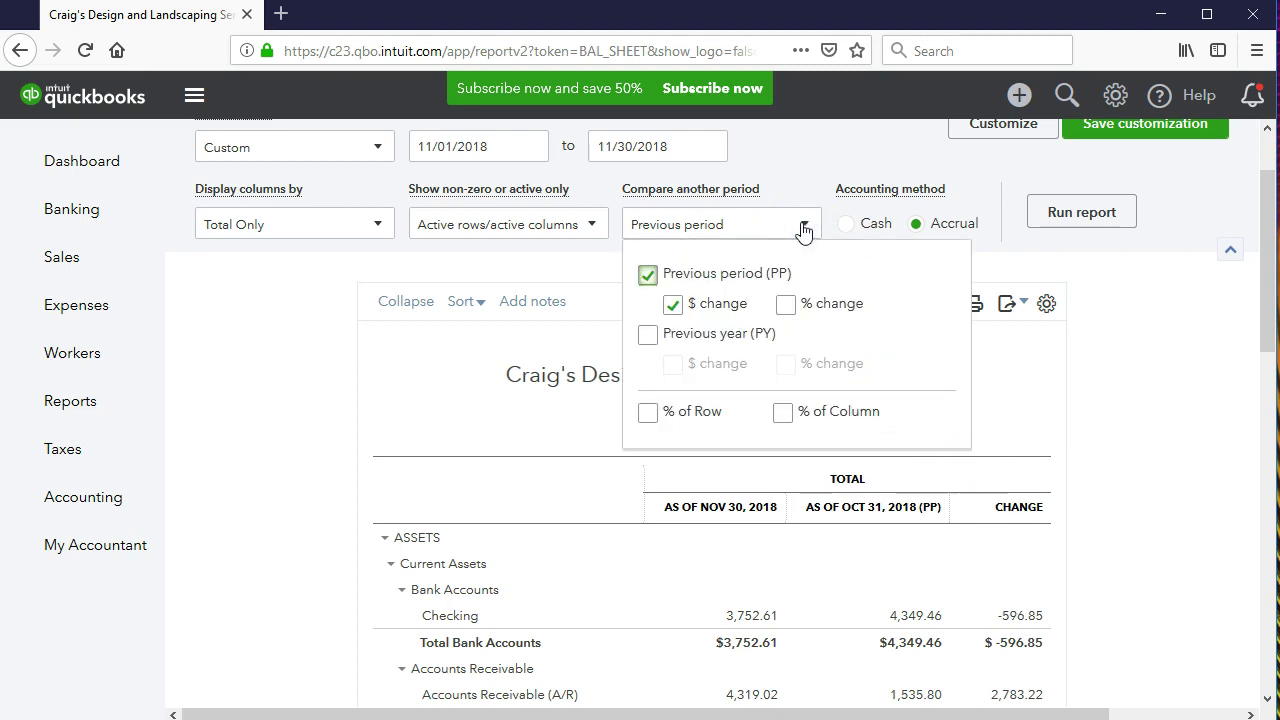
{"action": "left_click", "coordinate": [787, 305]}
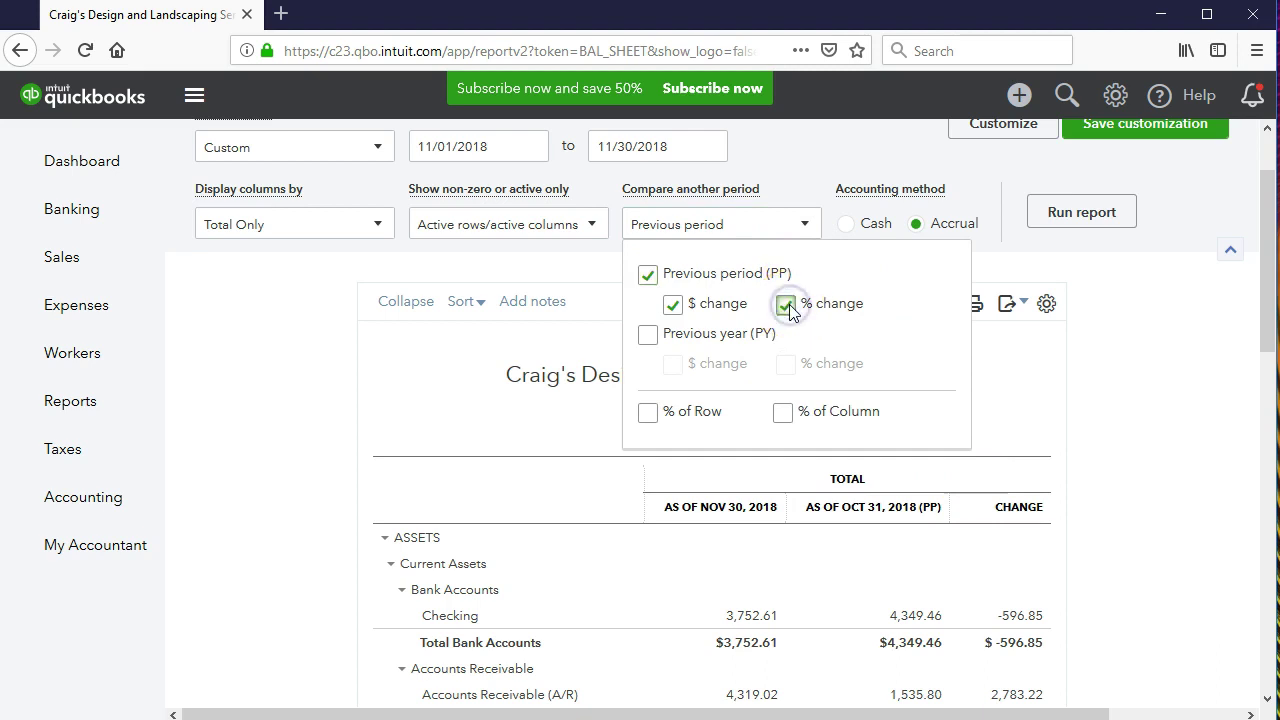
{"action": "left_click", "coordinate": [1078, 215]}
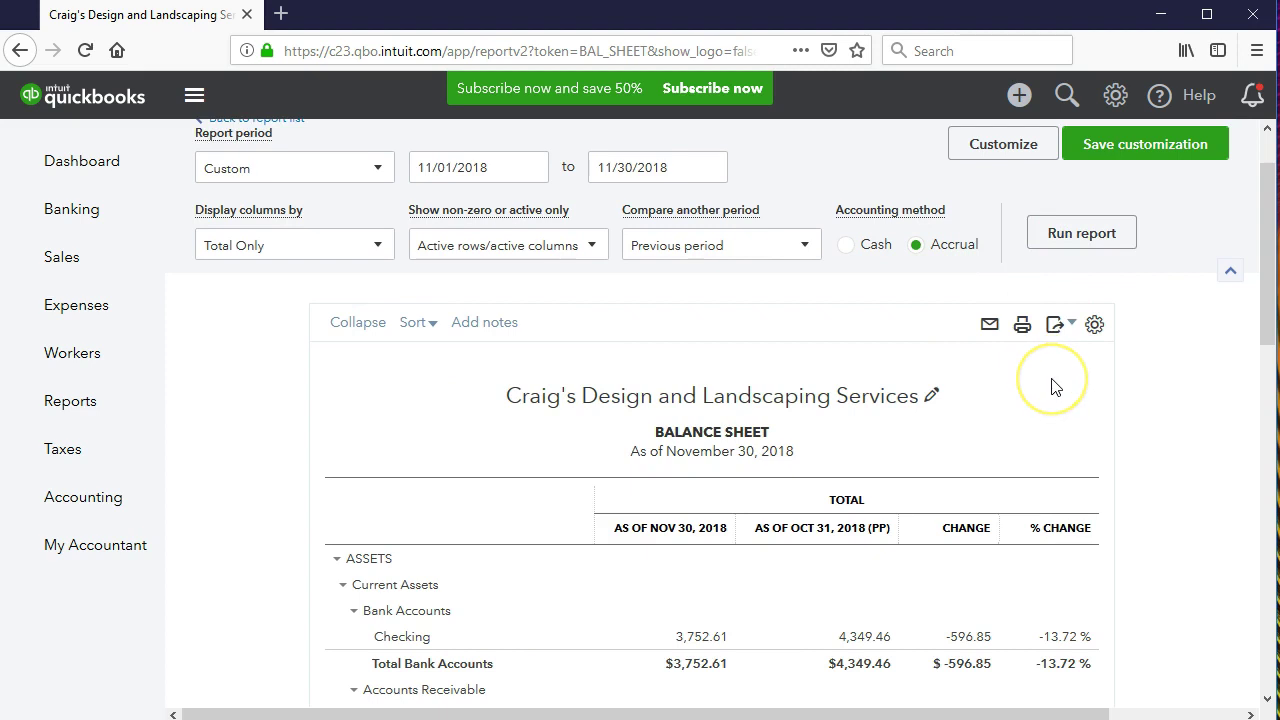
Check the Mastercard percentage change by dividing 208.01 by 158.08 in the Calculator, and close the Calculator
{"action": "scroll", "coordinate": [1052, 387], "scroll_direction": "down", "scroll_amount": 5}
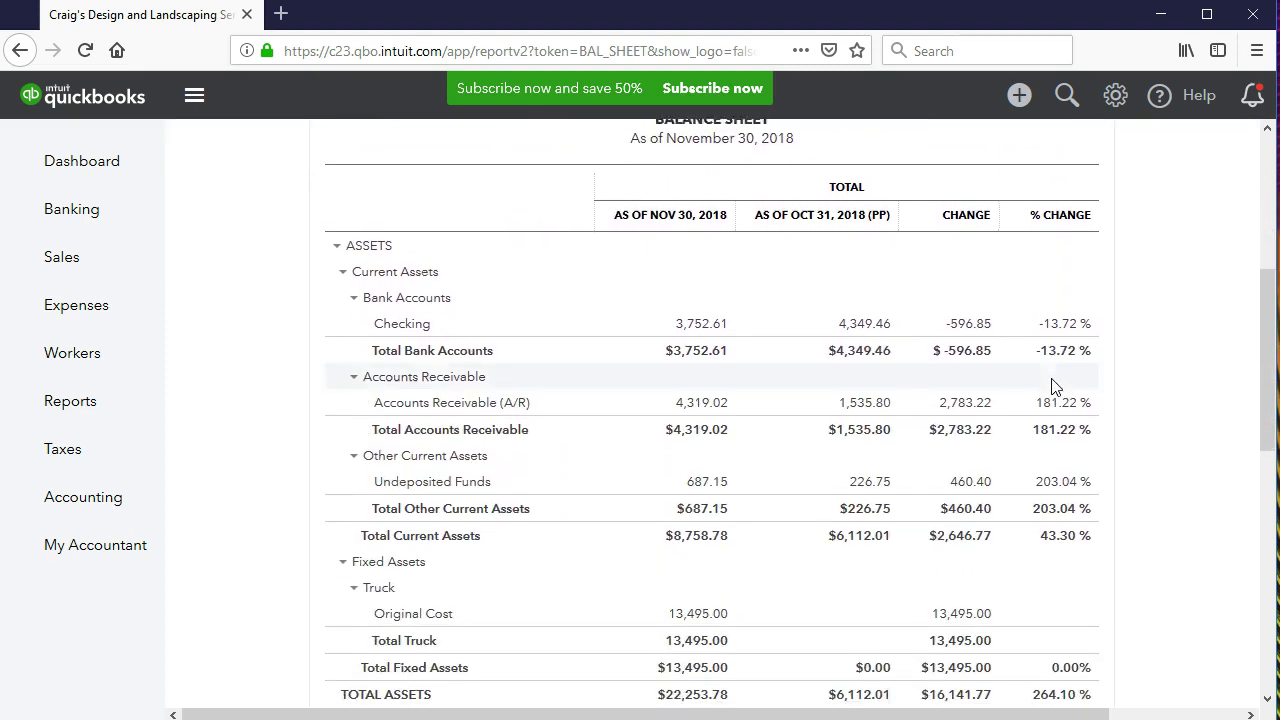
{"action": "scroll", "coordinate": [1052, 387], "scroll_direction": "down", "scroll_amount": 3}
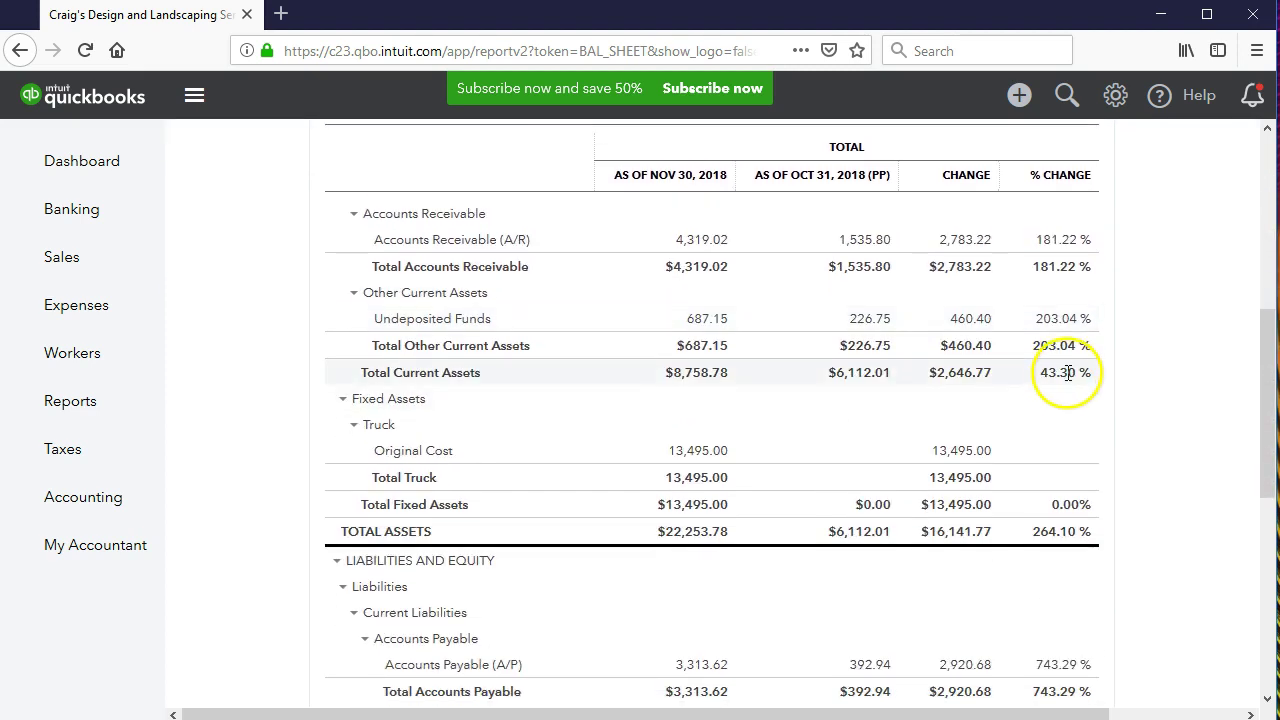
{"action": "scroll", "coordinate": [1066, 376], "scroll_direction": "down", "scroll_amount": 3}
{"action": "scroll", "coordinate": [1068, 376], "scroll_direction": "down", "scroll_amount": 5}
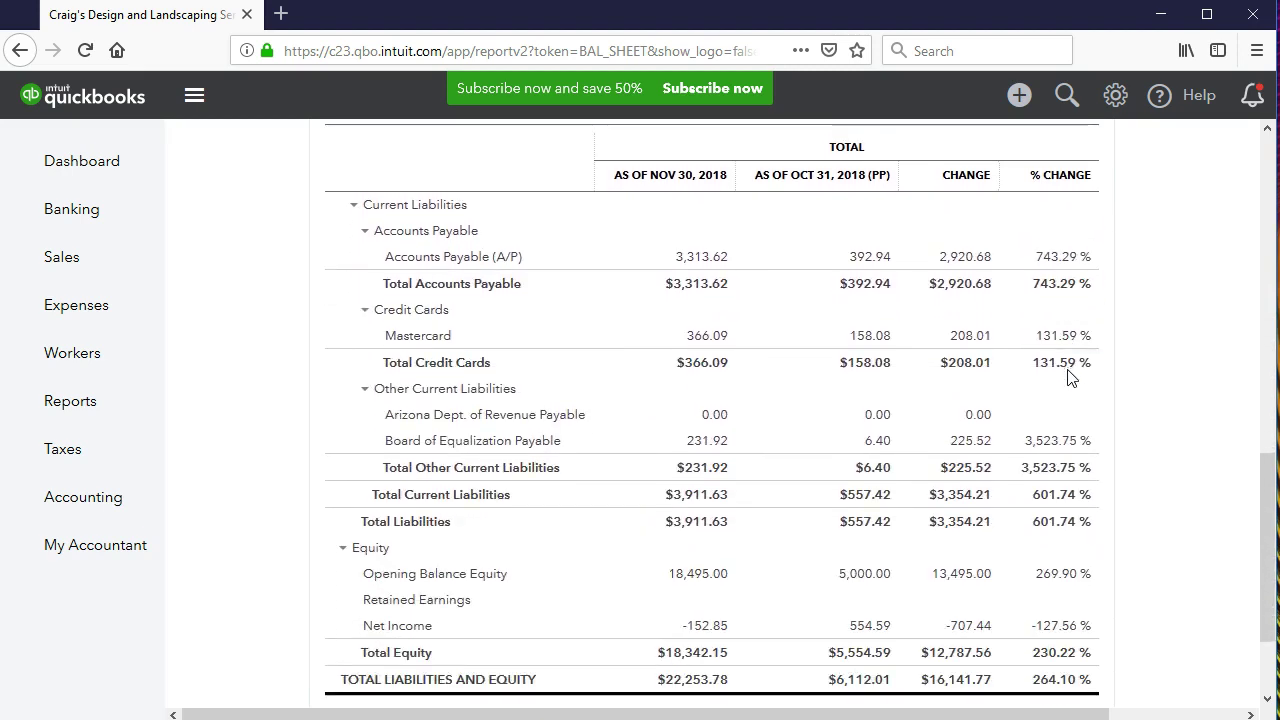
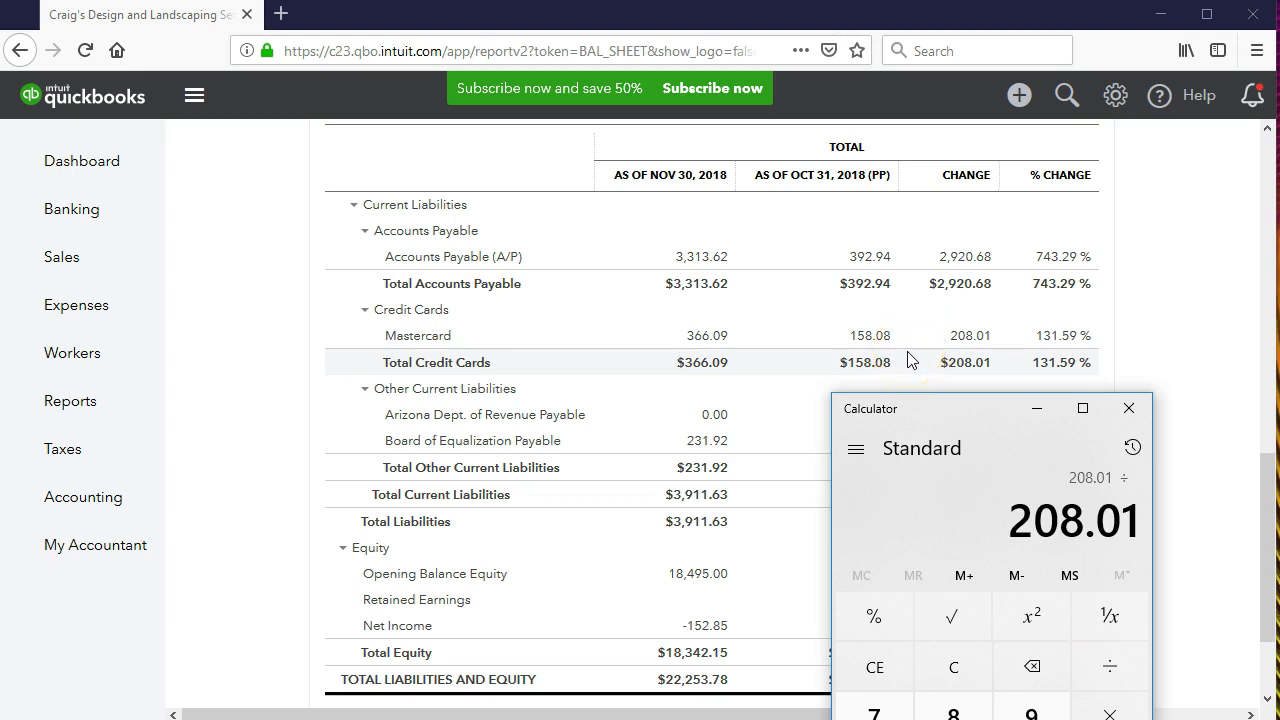
{"action": "type", "text": "158.08"}
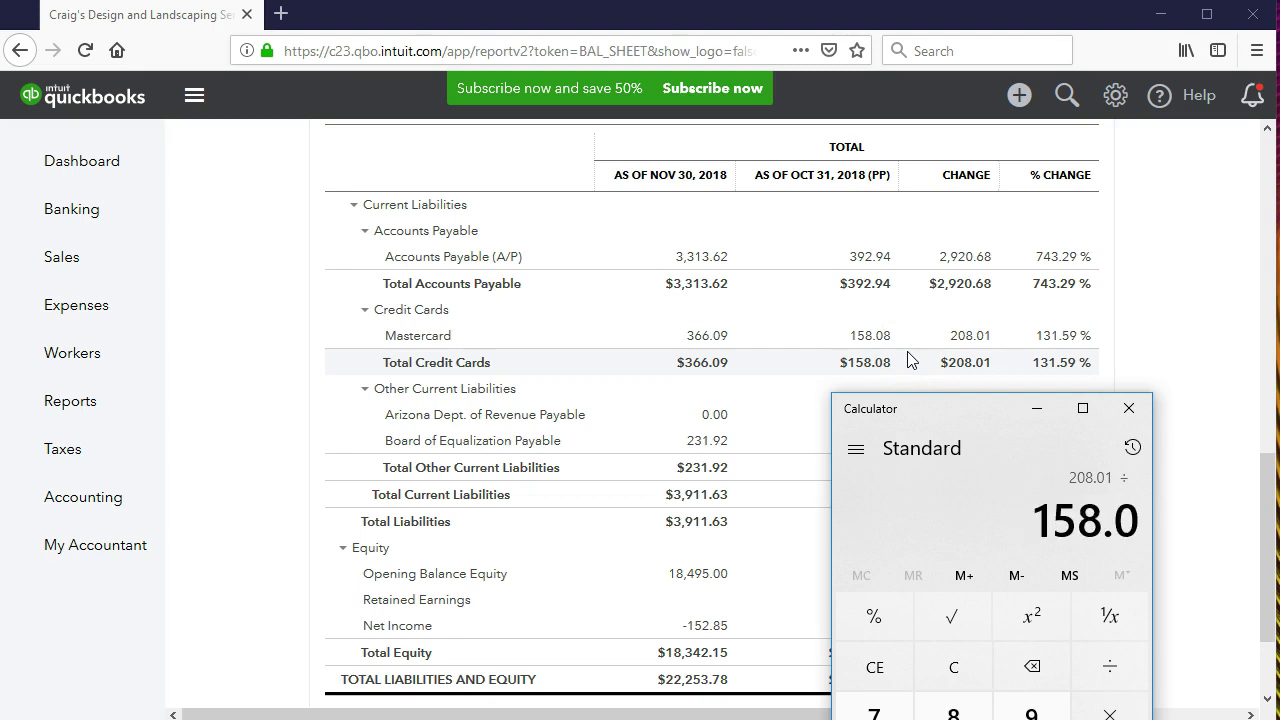
{"action": "key", "text": "Return"}
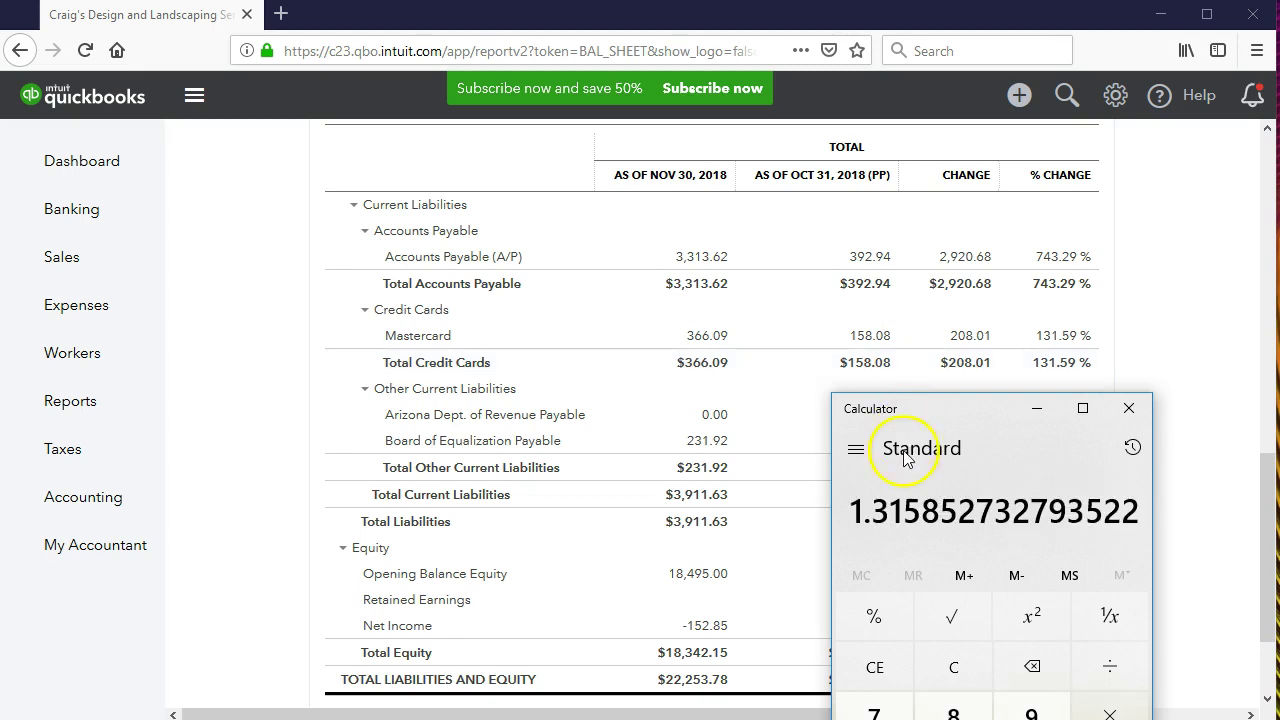
{"action": "left_click", "coordinate": [906, 527]}
{"action": "left_click", "coordinate": [1127, 420]}
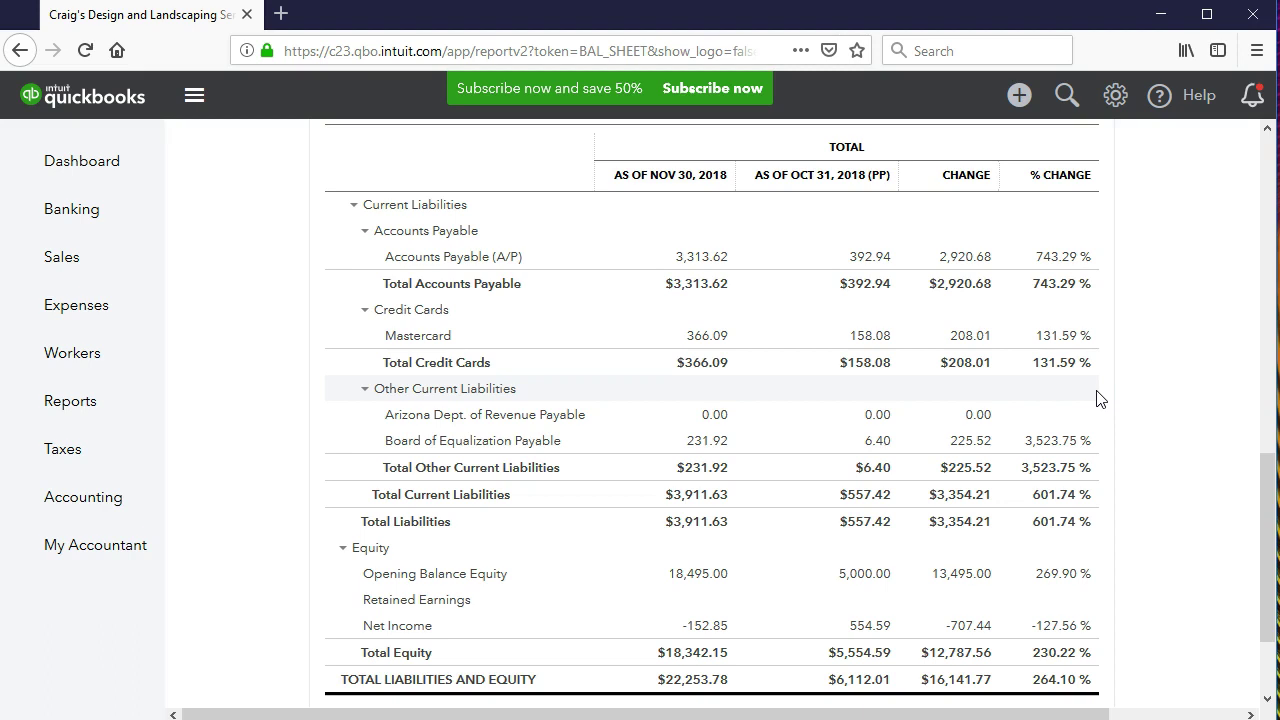
Change the report title in the balance sheet header to "Comparative Balance Sheet"
{"action": "scroll", "coordinate": [1010, 500], "scroll_direction": "up", "scroll_amount": 3}
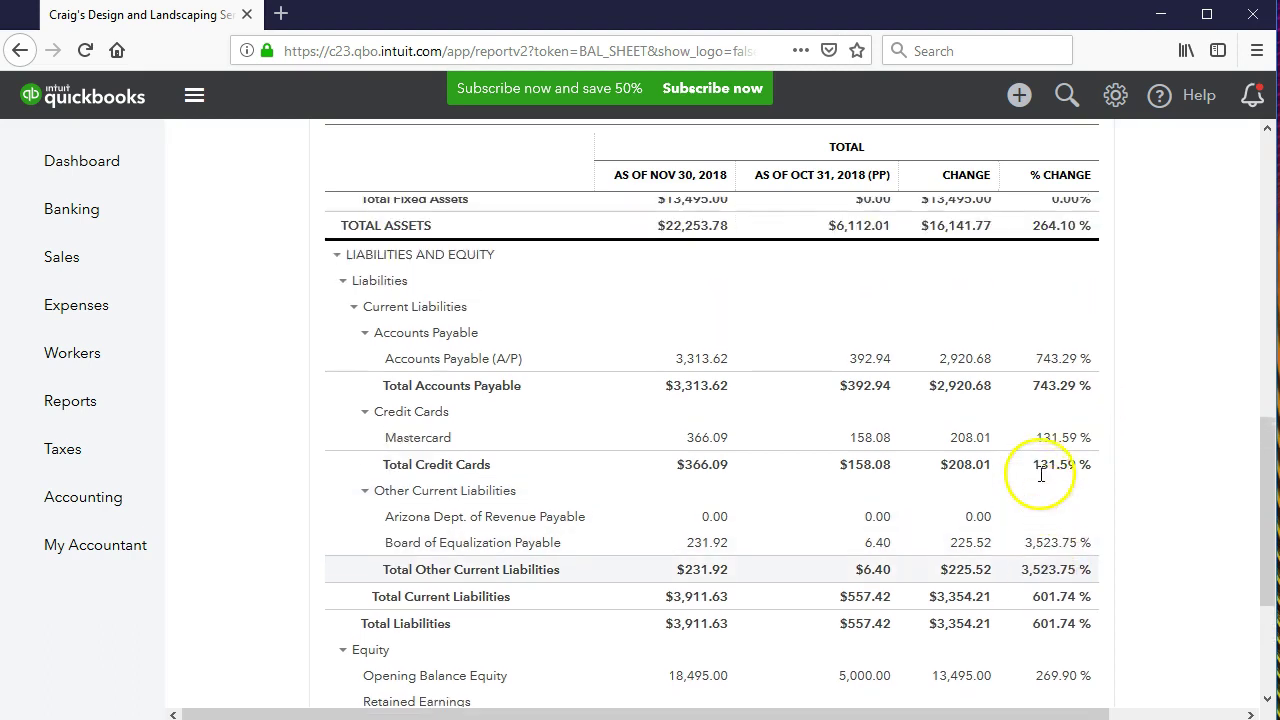
{"action": "scroll", "coordinate": [1040, 480], "scroll_direction": "up", "scroll_amount": 7}
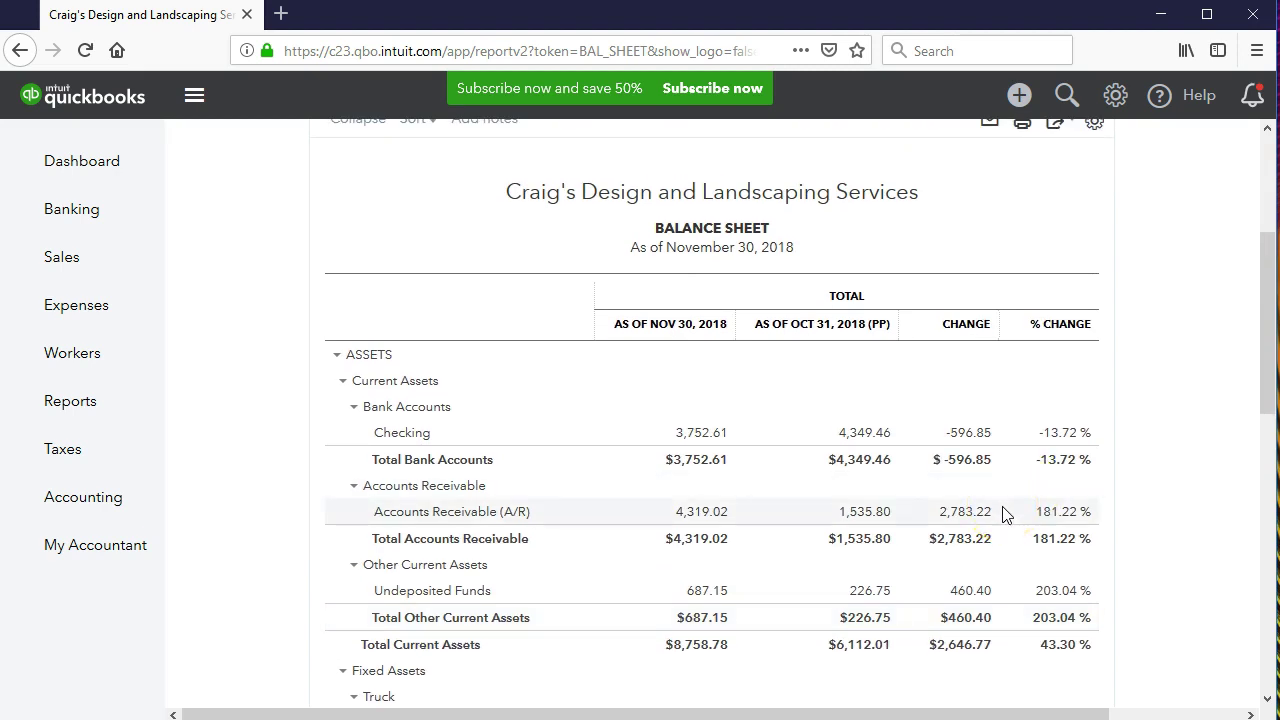
{"action": "scroll", "coordinate": [394, 471], "scroll_direction": "up", "scroll_amount": 4}
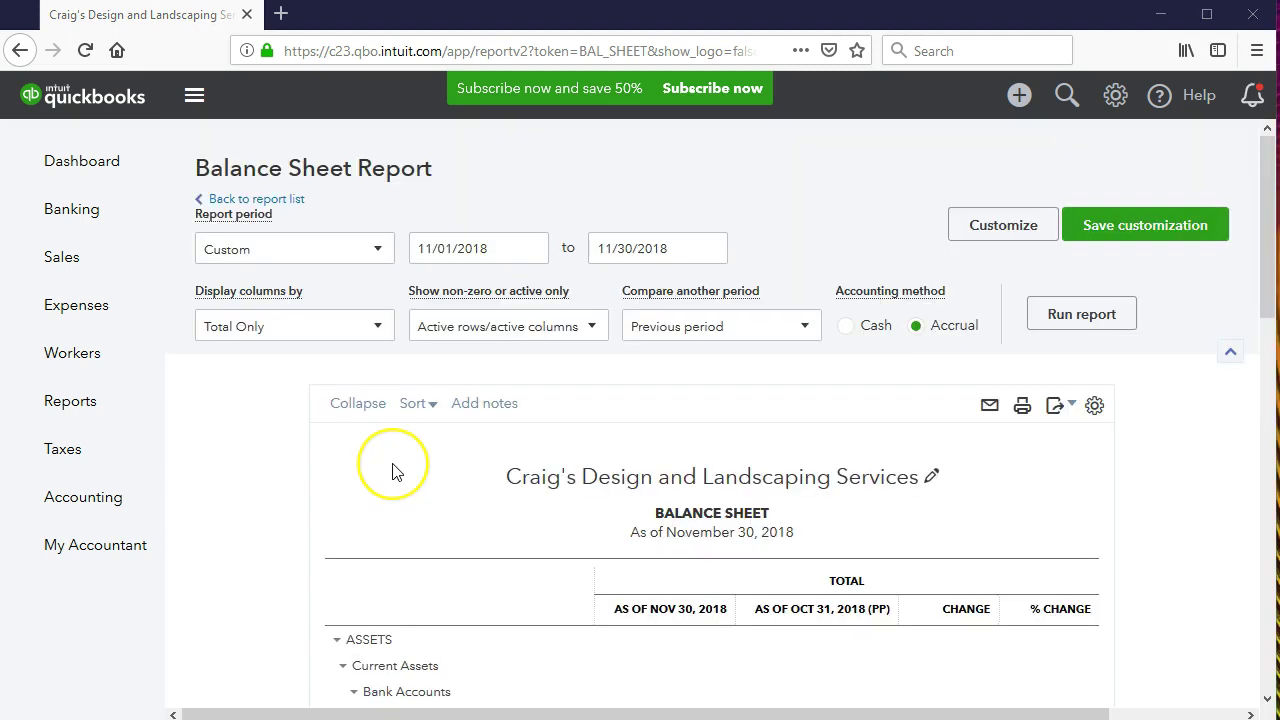
{"action": "scroll", "coordinate": [394, 471], "scroll_direction": "down", "scroll_amount": 1}
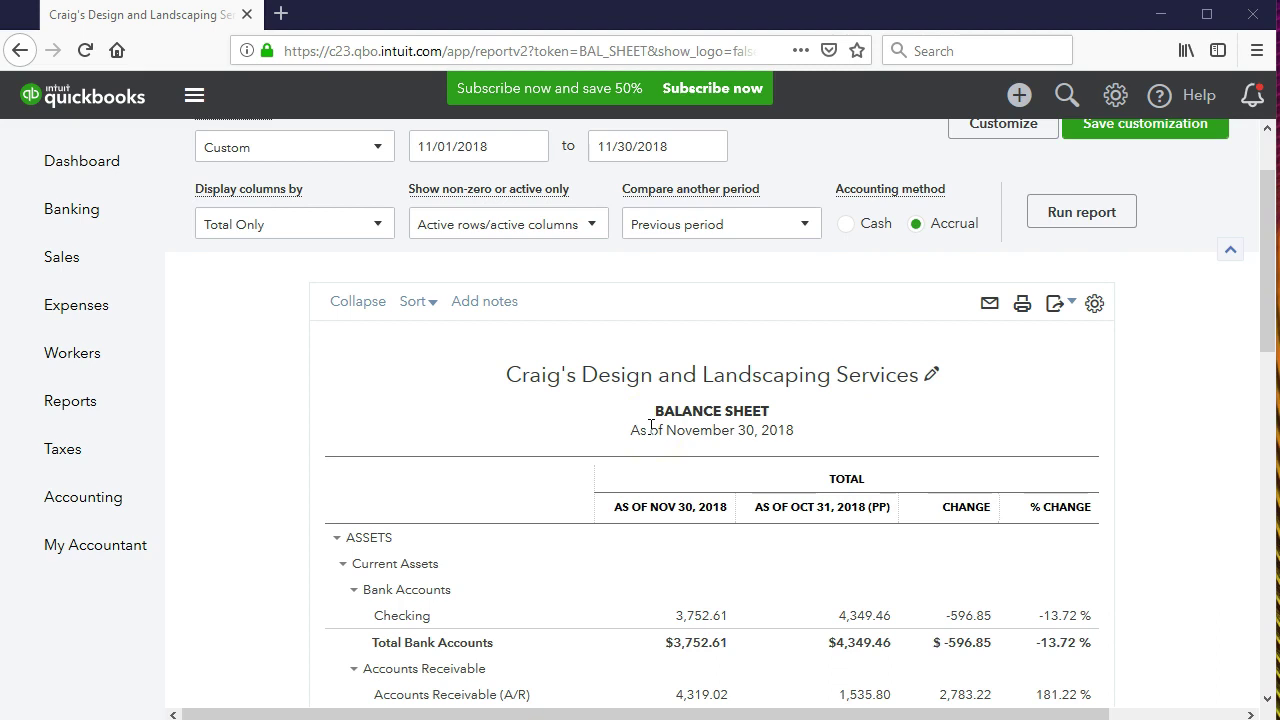
{"action": "left_click", "coordinate": [930, 380]}
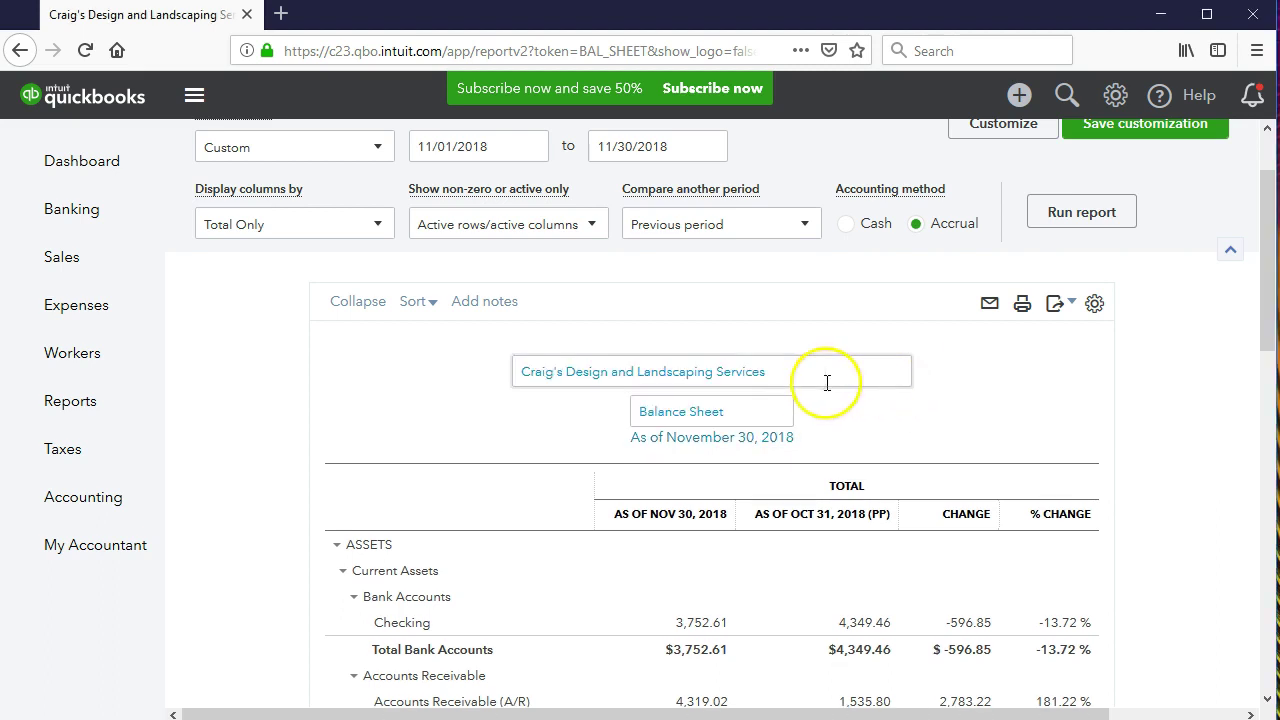
{"action": "left_click_drag", "start_coordinate": [737, 408], "coordinate": [600, 401]}
{"action": "type", "text": "Comparative Balance Sheet"}
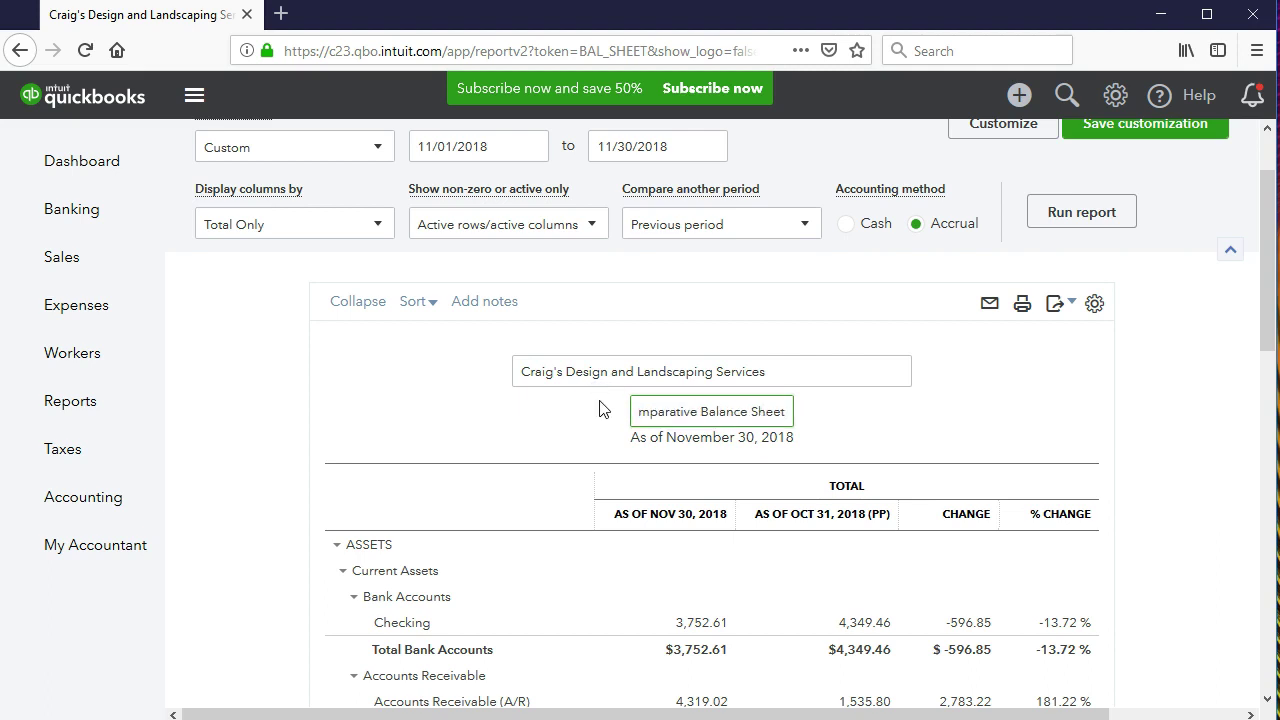
{"action": "left_click", "coordinate": [1013, 418]}
{"action": "left_click", "coordinate": [1070, 414]}
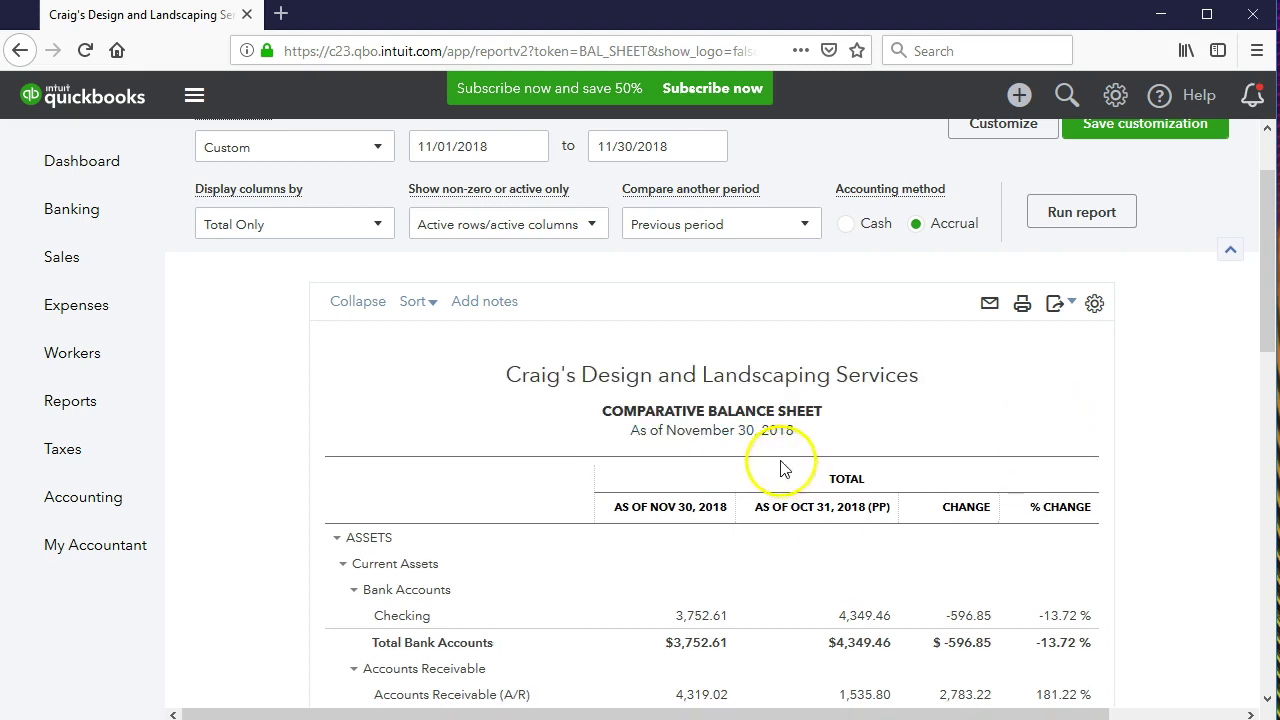
Open the print preview of the comparative balance sheet, examine its footer through the last page, and close the preview
{"action": "scroll", "coordinate": [741, 467], "scroll_direction": "up", "scroll_amount": 2}
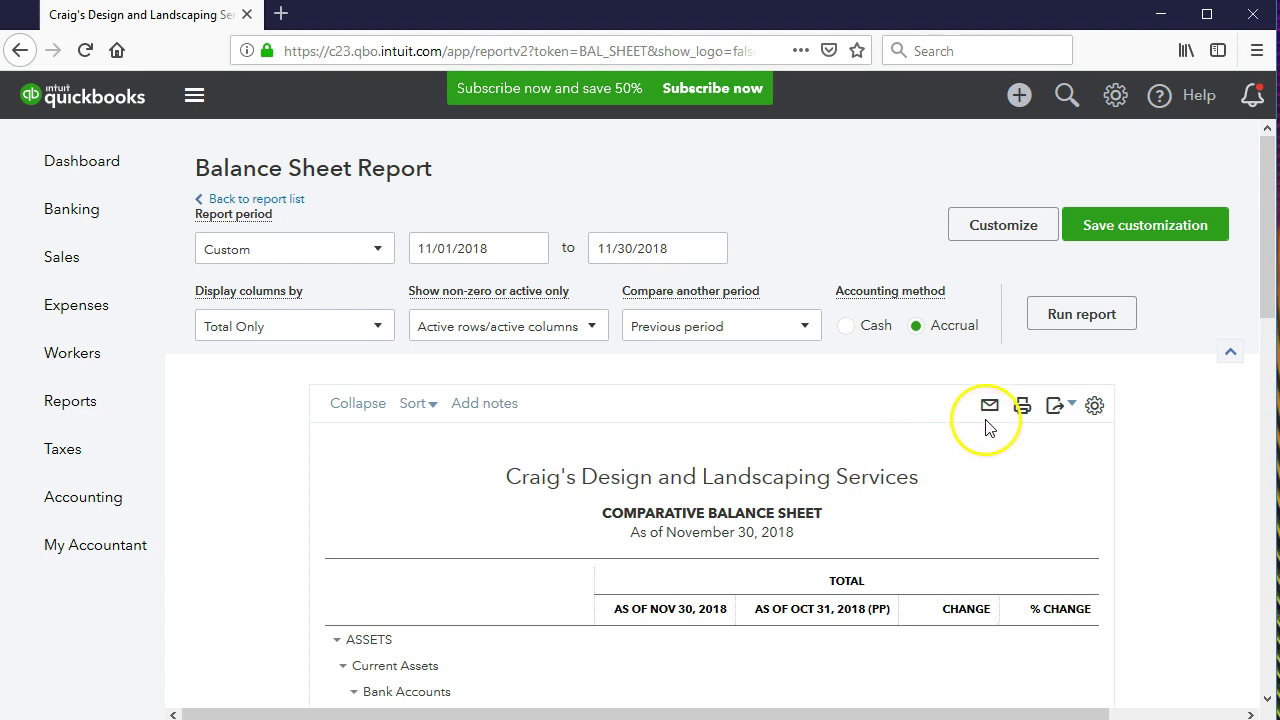
{"action": "left_click", "coordinate": [1020, 406]}
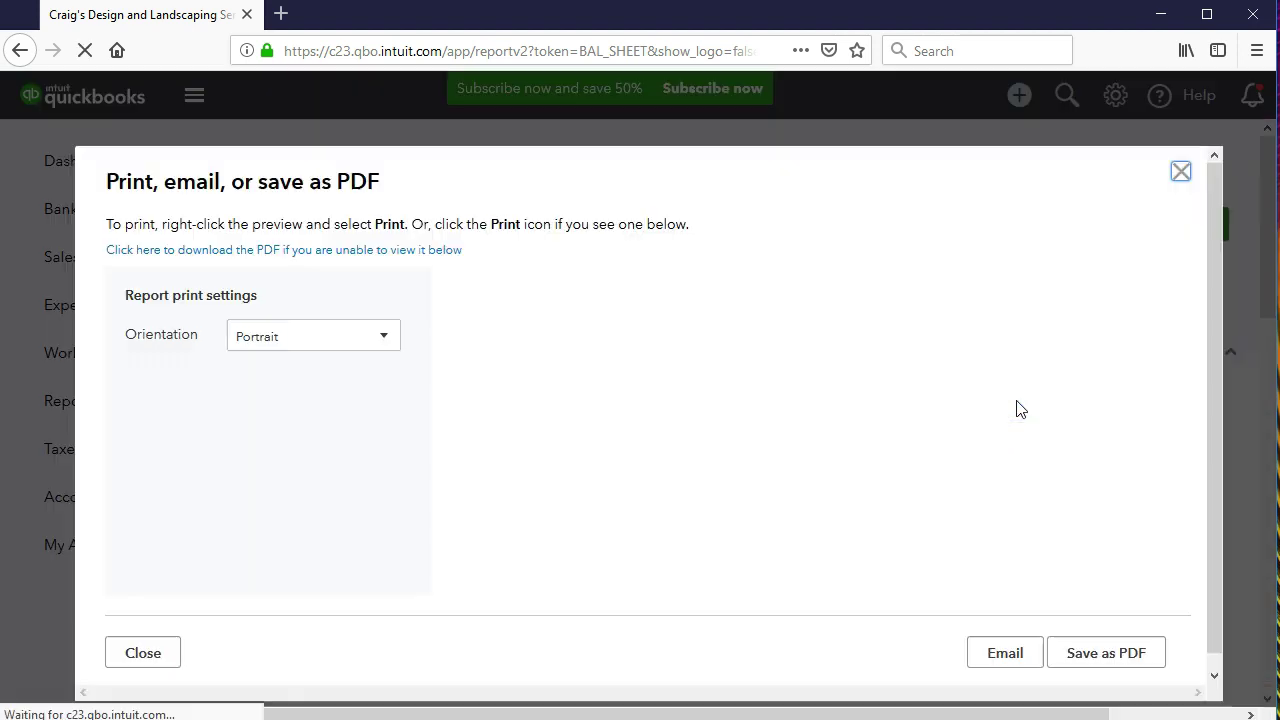
{"action": "scroll", "coordinate": [890, 457], "scroll_direction": "down", "scroll_amount": 10}
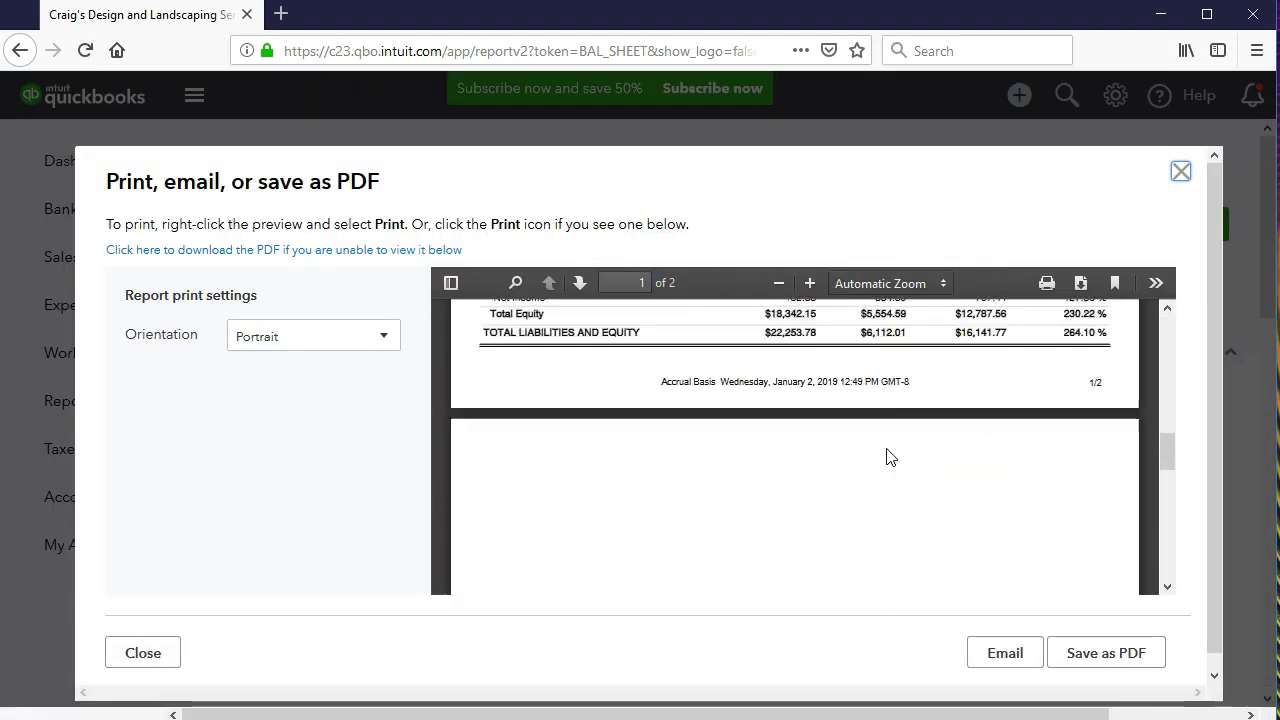
{"action": "scroll", "coordinate": [890, 457], "scroll_direction": "down", "scroll_amount": 3}
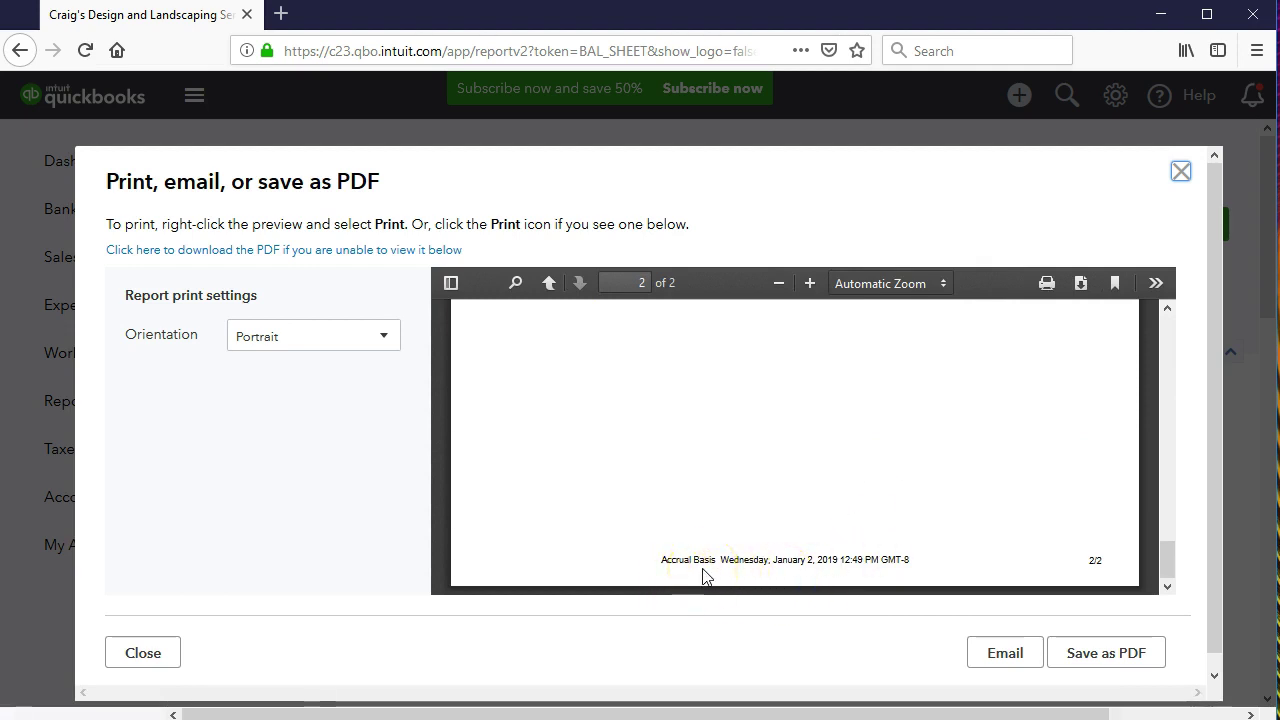
{"action": "left_click", "coordinate": [1181, 172]}
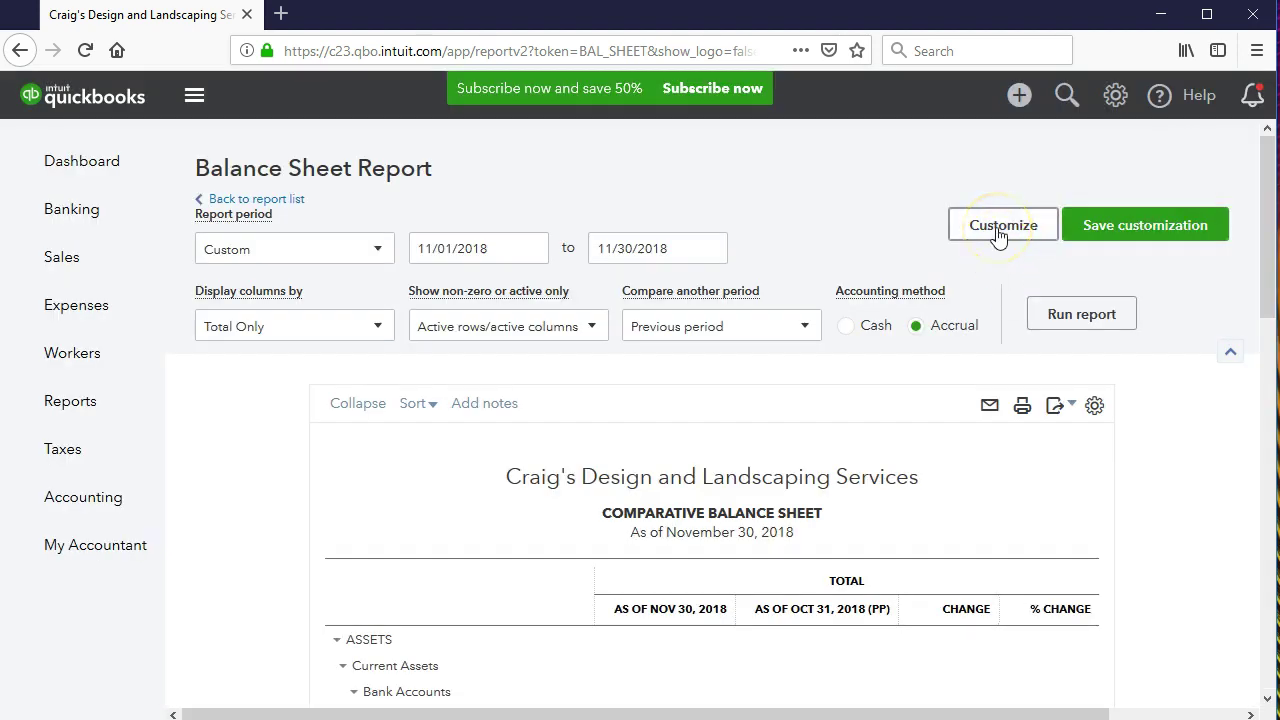
Remove the date prepared, time prepared and report basis from the report footer and rerun the balance sheet
{"action": "left_click", "coordinate": [998, 229]}
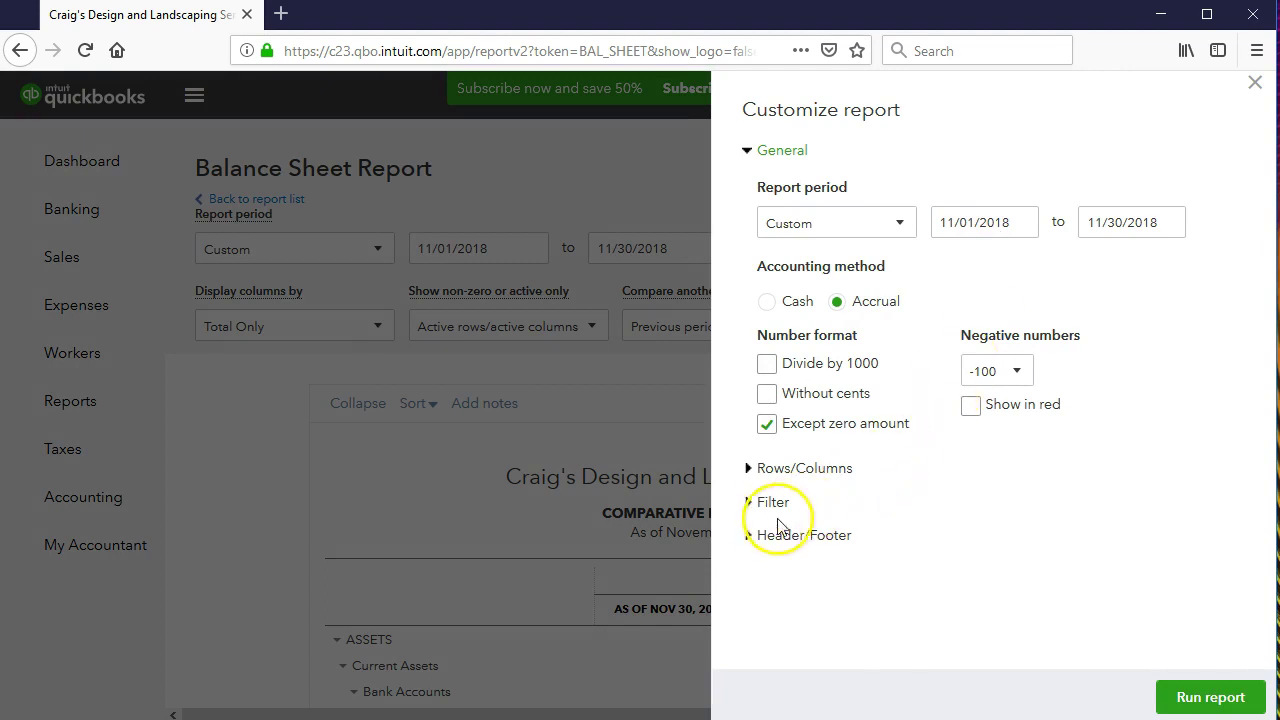
{"action": "left_click", "coordinate": [750, 538]}
{"action": "scroll", "coordinate": [750, 545], "scroll_direction": "down", "scroll_amount": 1}
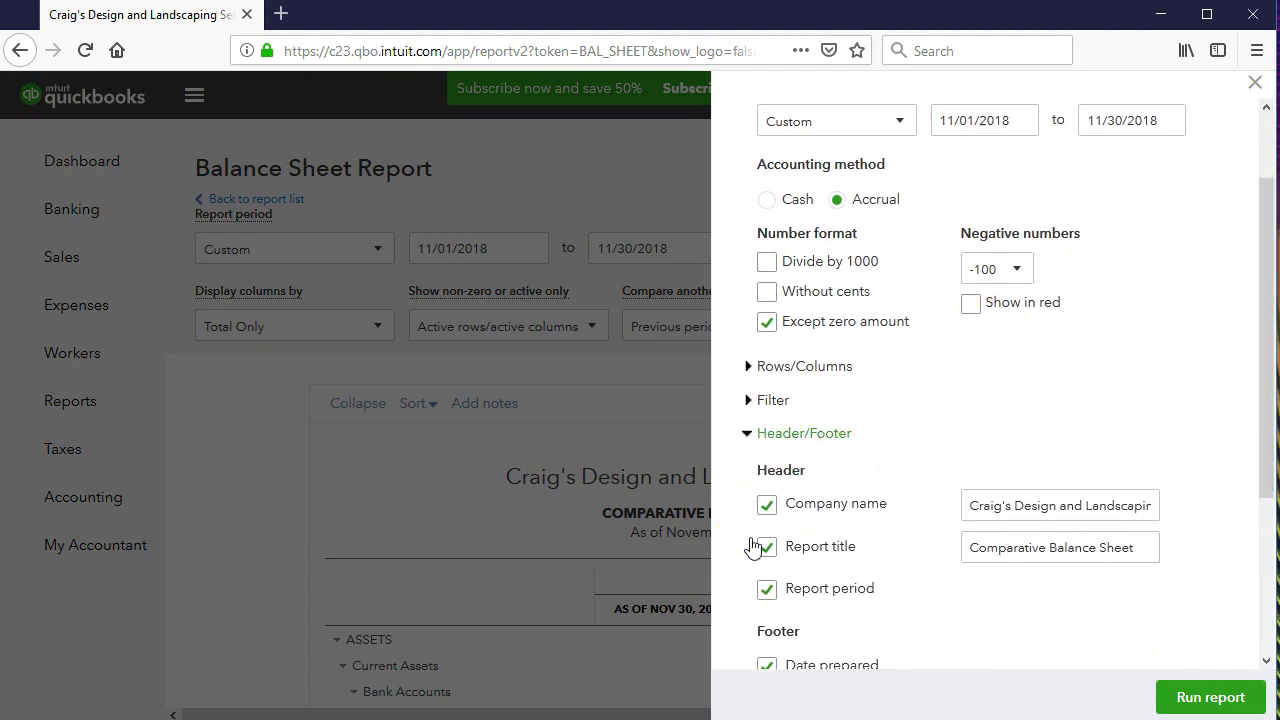
{"action": "scroll", "coordinate": [768, 543], "scroll_direction": "down", "scroll_amount": 3}
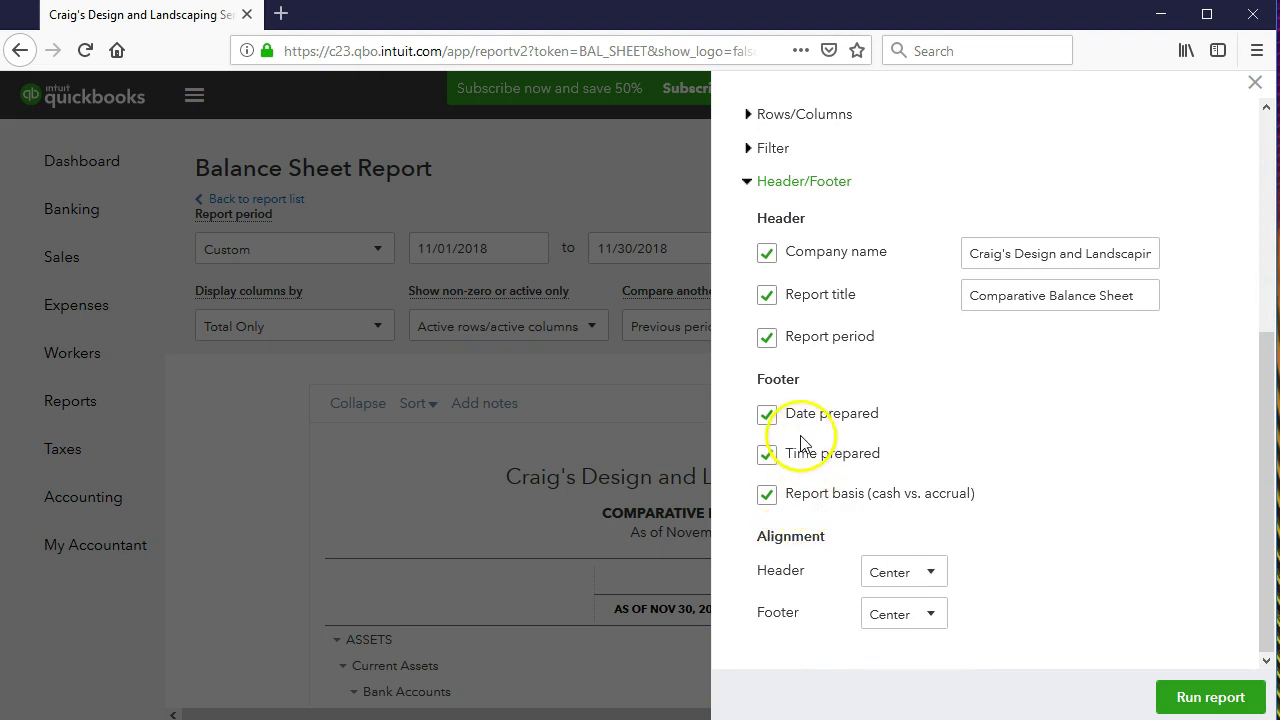
{"action": "left_click", "coordinate": [766, 415]}
{"action": "left_click", "coordinate": [767, 454]}
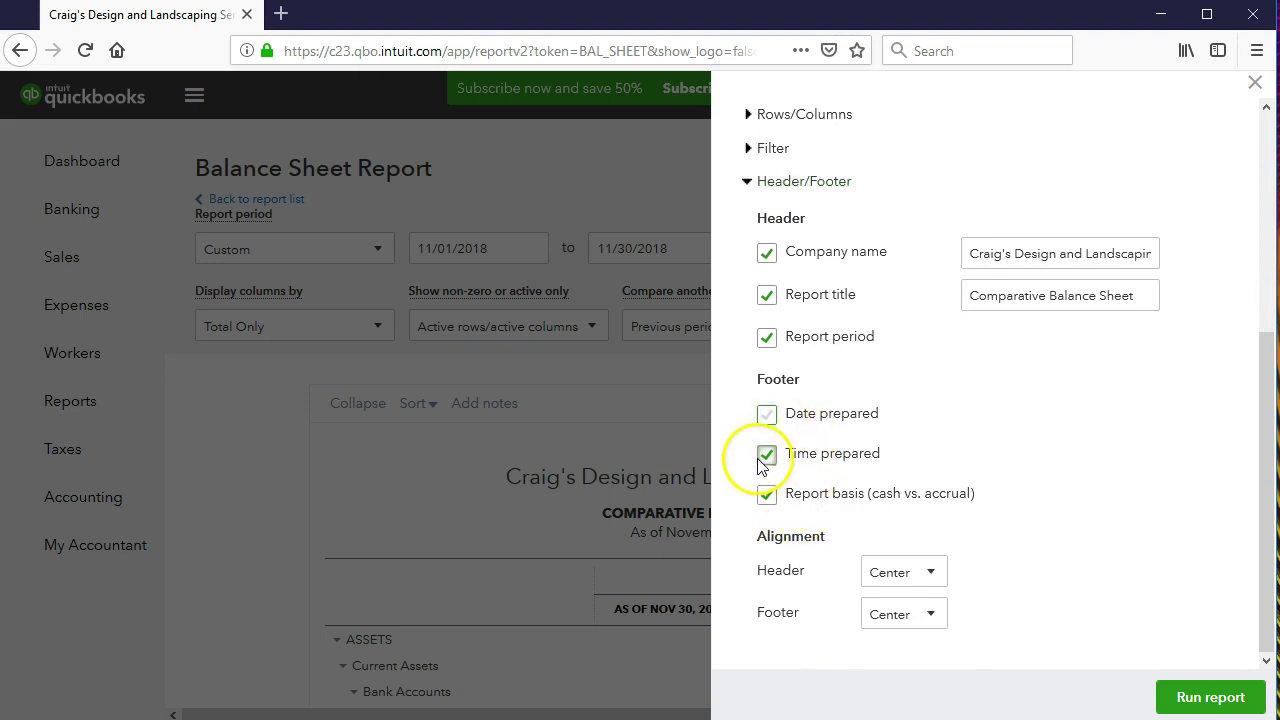
{"action": "left_click", "coordinate": [765, 496]}
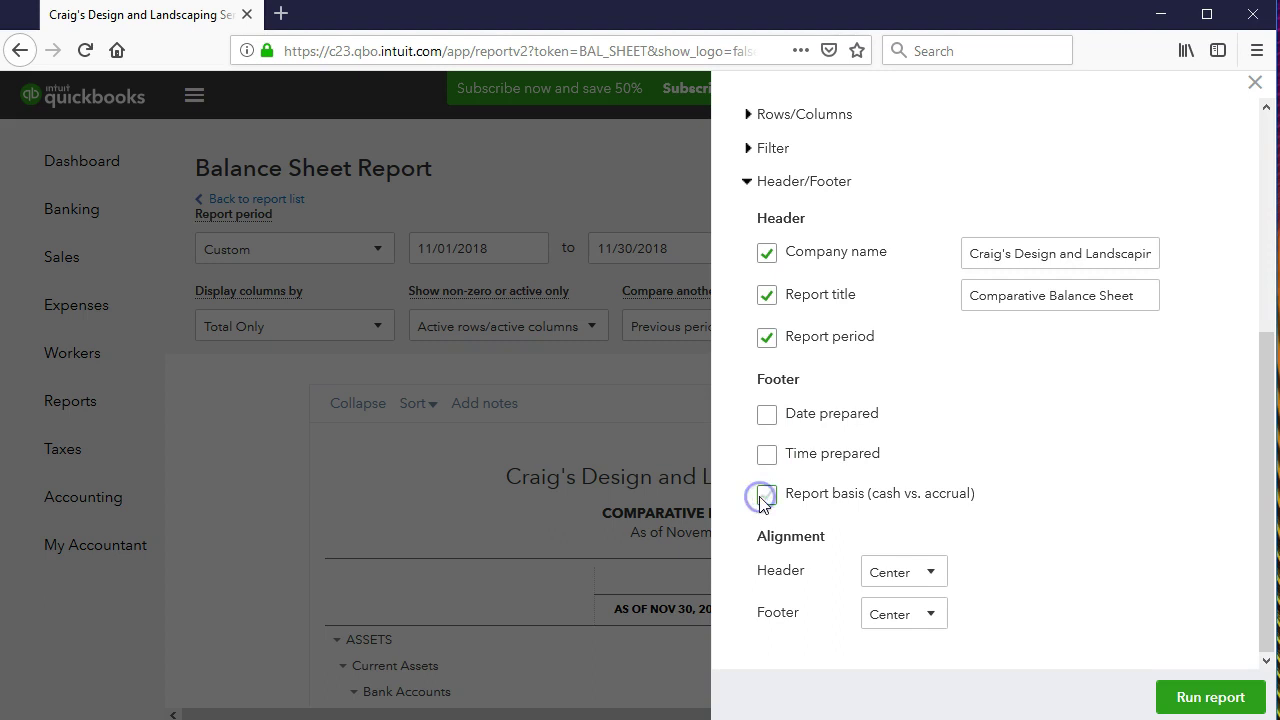
{"action": "left_click", "coordinate": [1188, 699]}
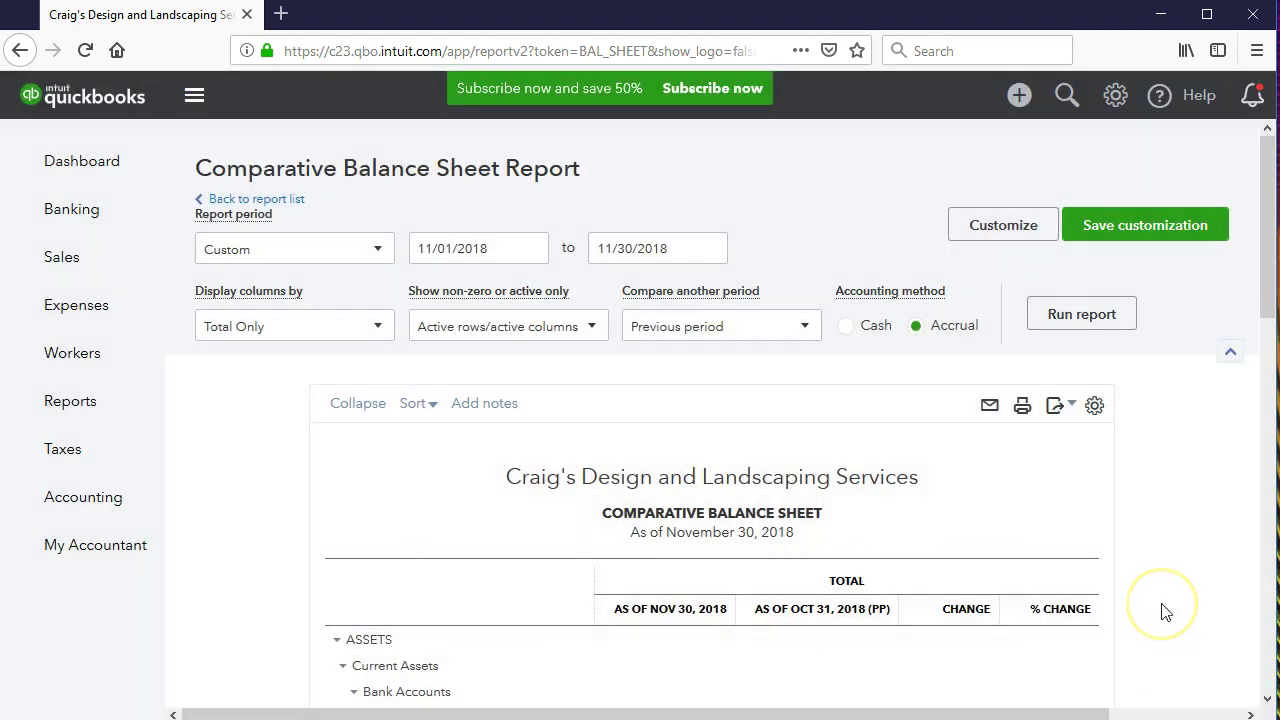
Open the report's print preview, check the footer area on both pages, and close the preview
{"action": "left_click", "coordinate": [1022, 405]}
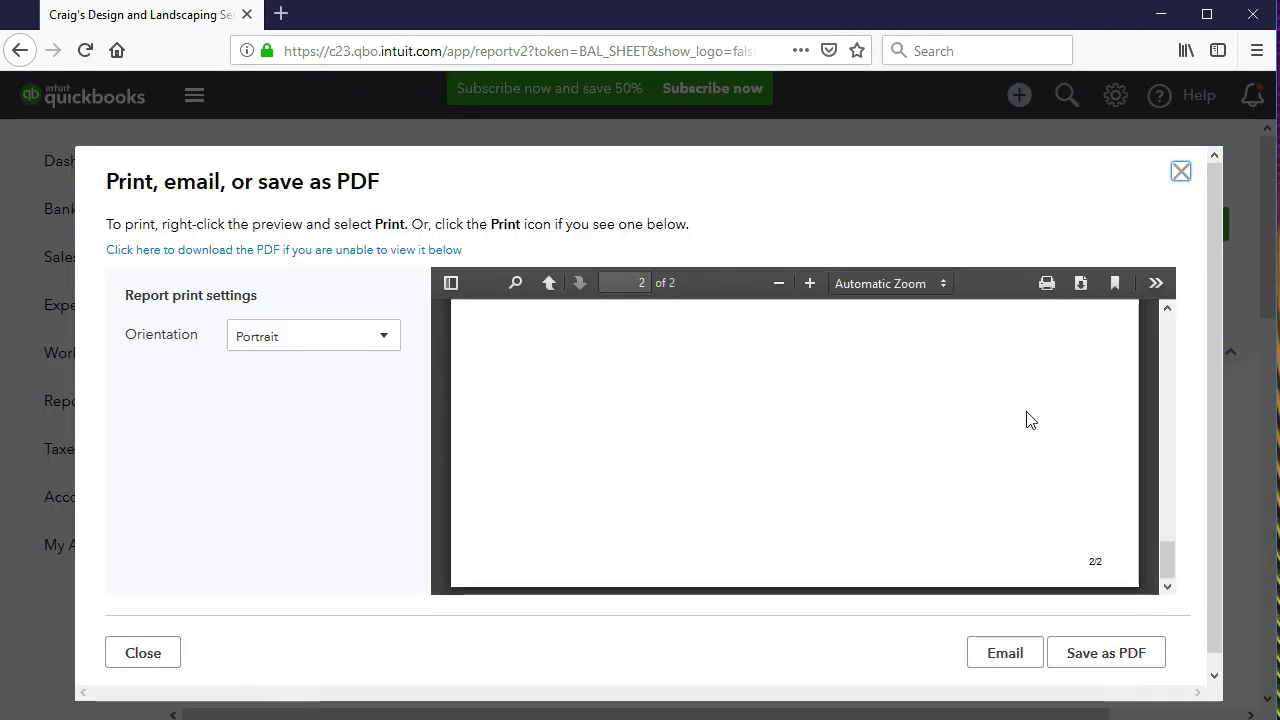
{"action": "left_click", "coordinate": [966, 574]}
{"action": "scroll", "coordinate": [966, 574], "scroll_direction": "up", "scroll_amount": 8}
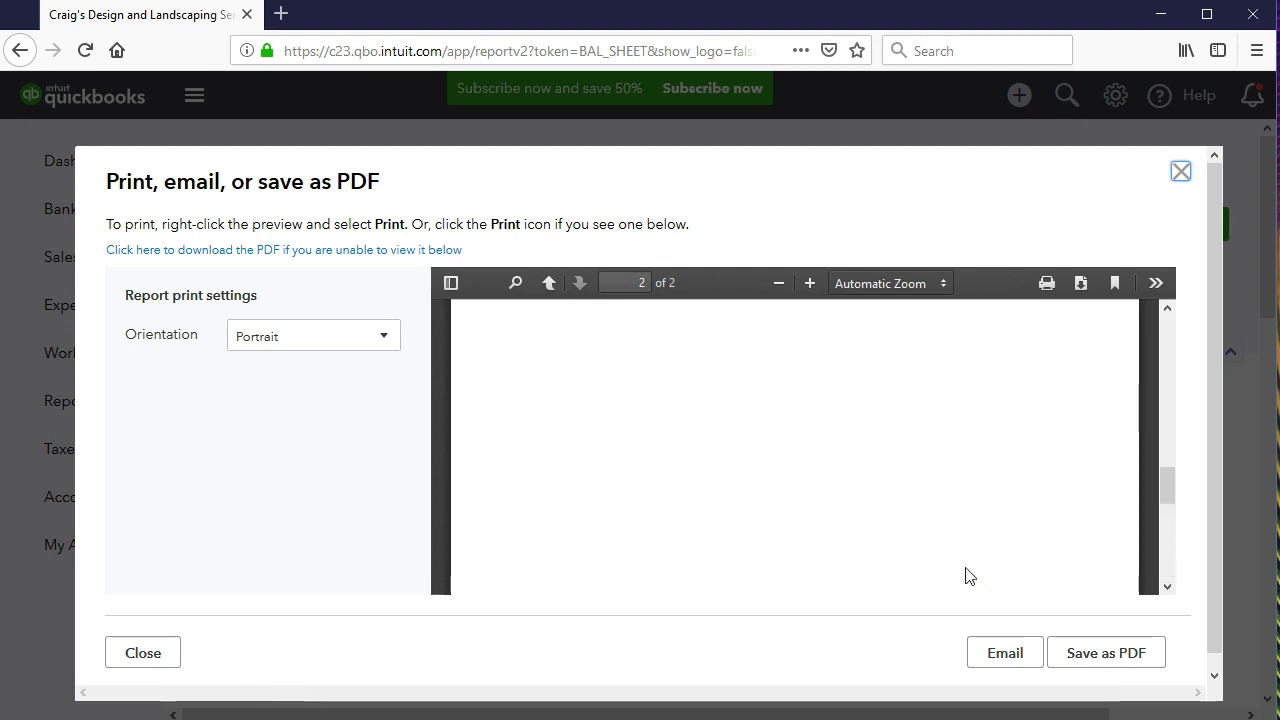
{"action": "scroll", "coordinate": [1020, 470], "scroll_direction": "up", "scroll_amount": 1}
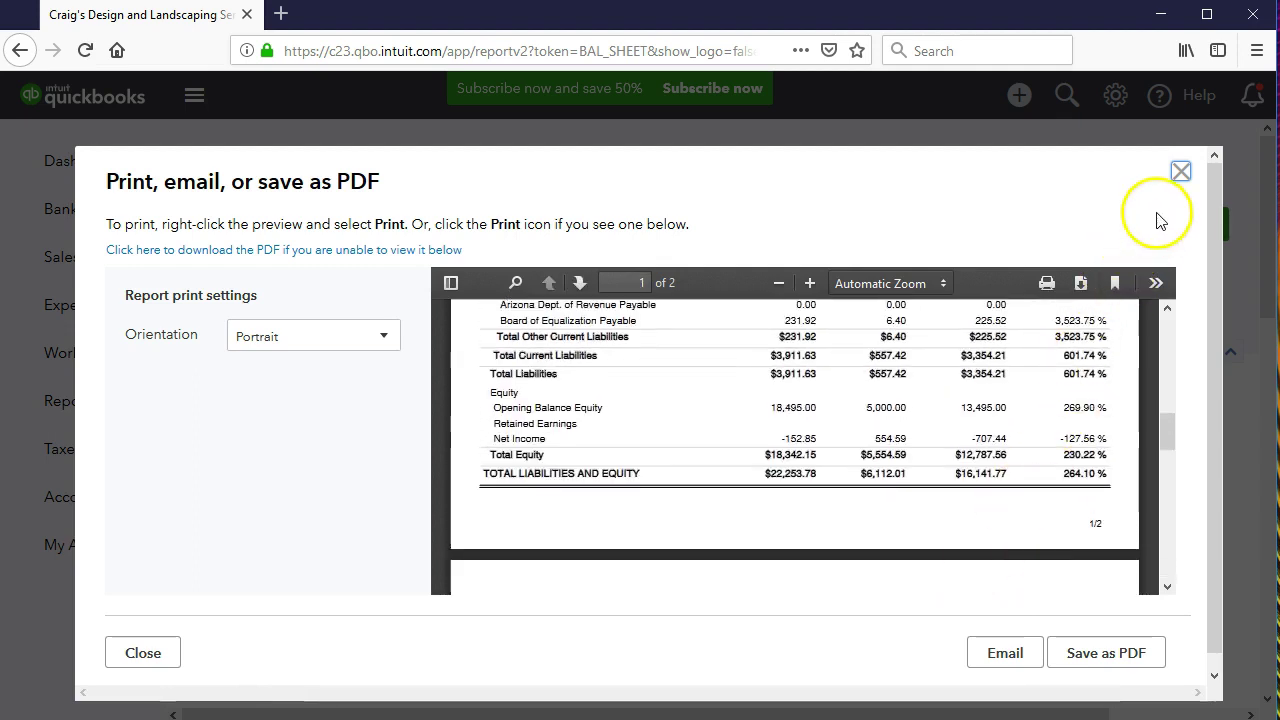
{"action": "left_click", "coordinate": [1181, 171]}
Format the report's numbers without cents, show negative numbers as (100) in red, and rerun the balance sheet
{"action": "scroll", "coordinate": [1080, 371], "scroll_direction": "down", "scroll_amount": 3}
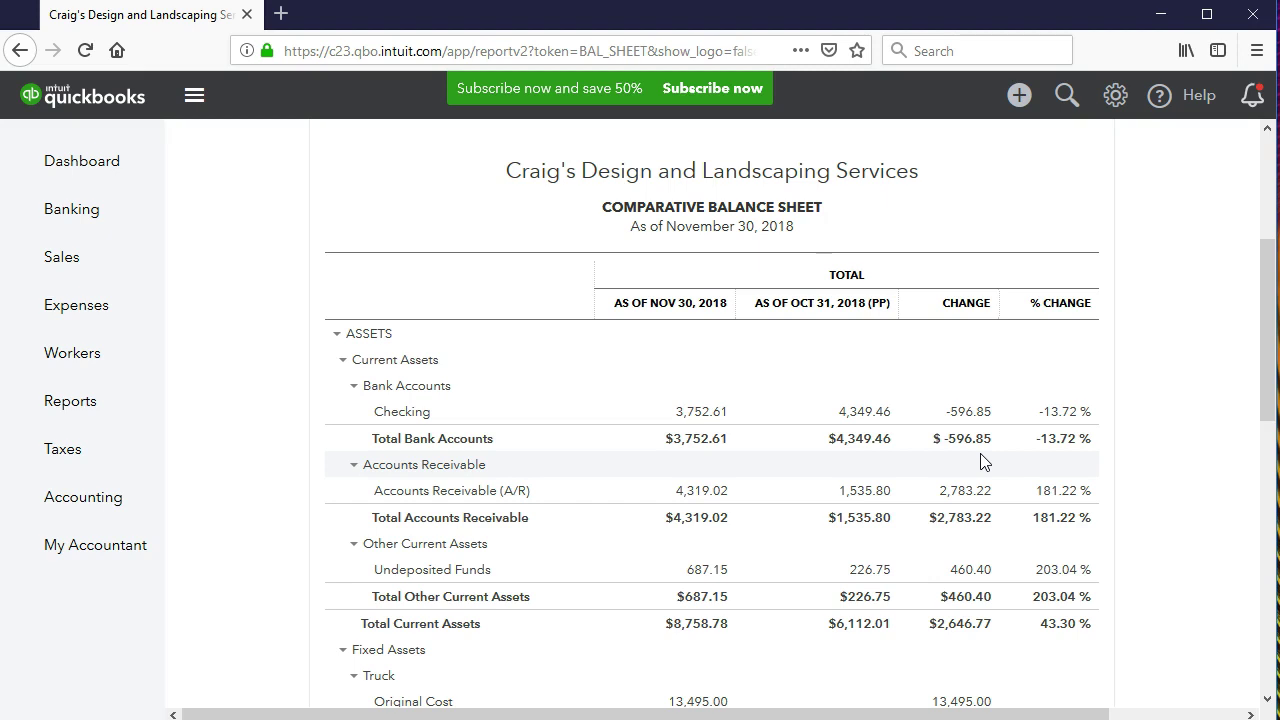
{"action": "scroll", "coordinate": [983, 461], "scroll_direction": "up", "scroll_amount": 3}
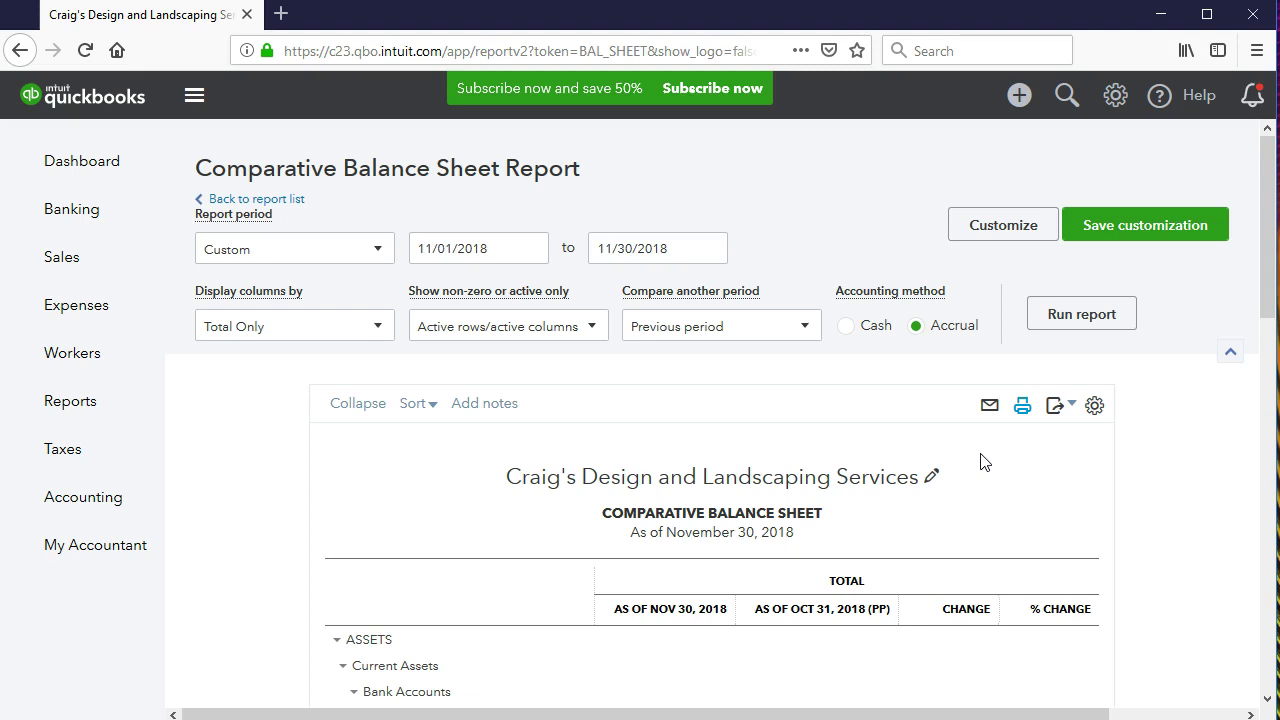
{"action": "scroll", "coordinate": [983, 461], "scroll_direction": "down", "scroll_amount": 1}
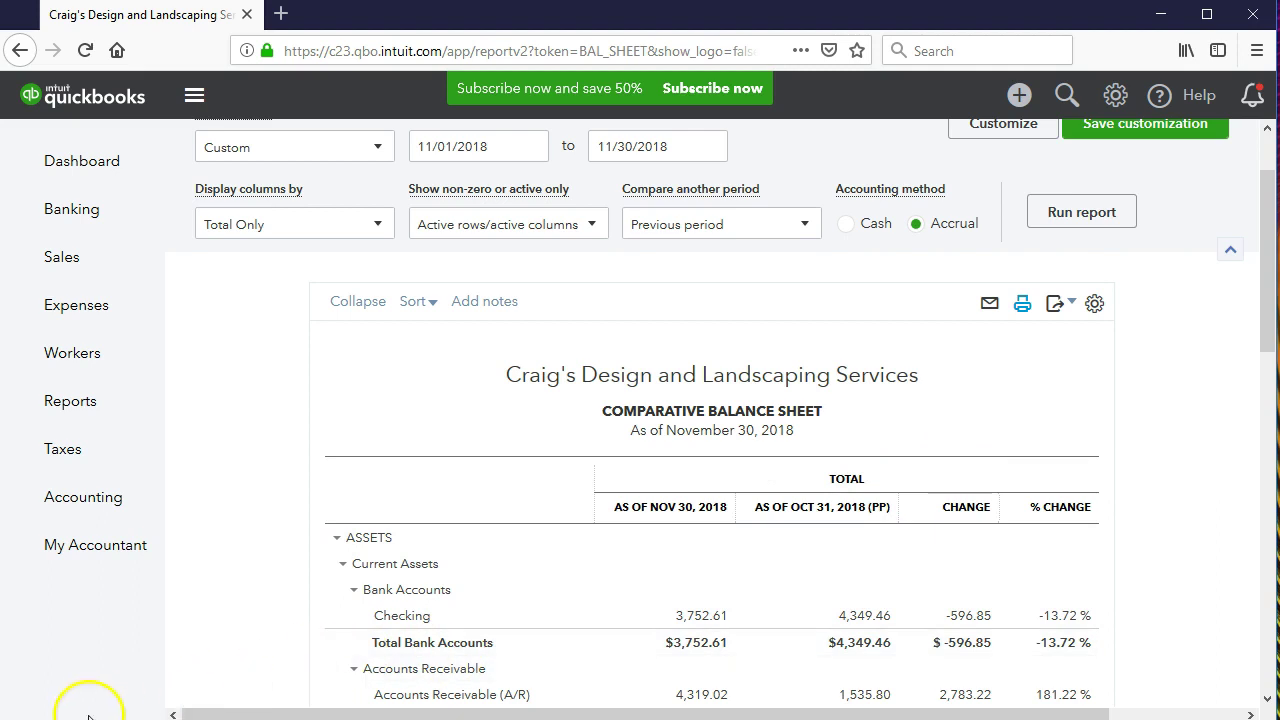
{"action": "scroll", "coordinate": [929, 263], "scroll_direction": "up", "scroll_amount": 1}
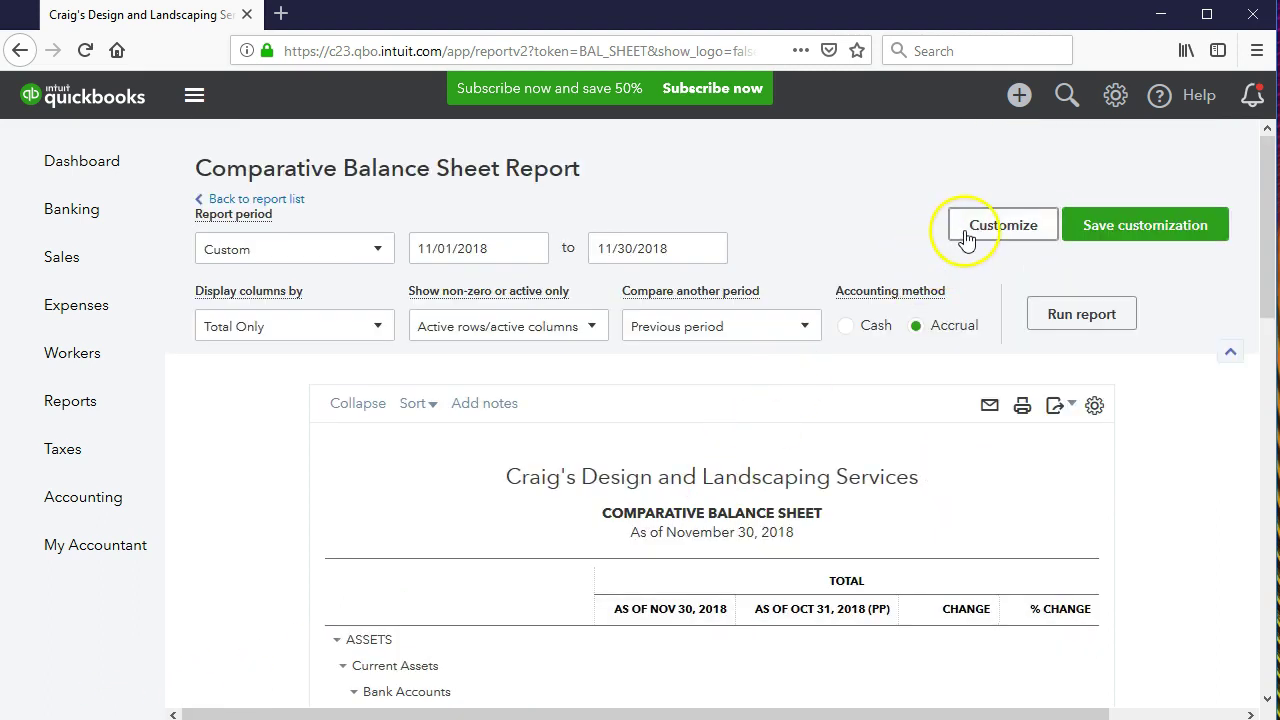
{"action": "left_click", "coordinate": [966, 233]}
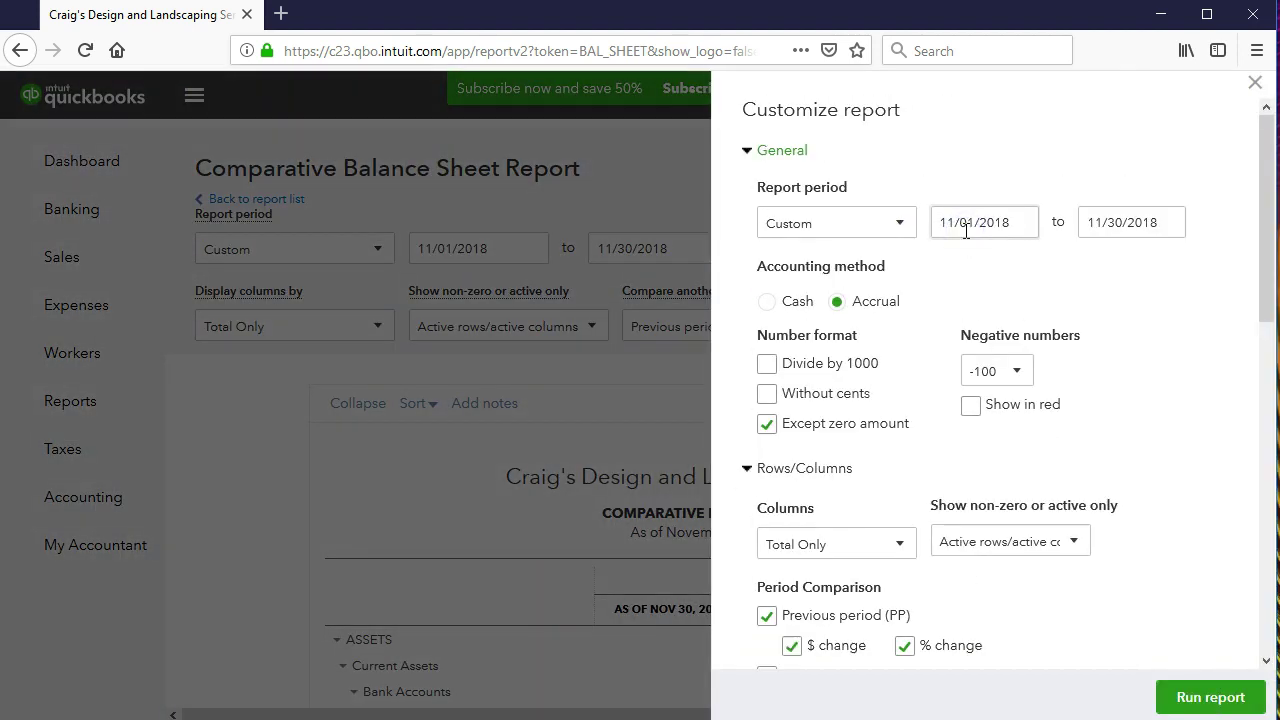
{"action": "left_click", "coordinate": [765, 170]}
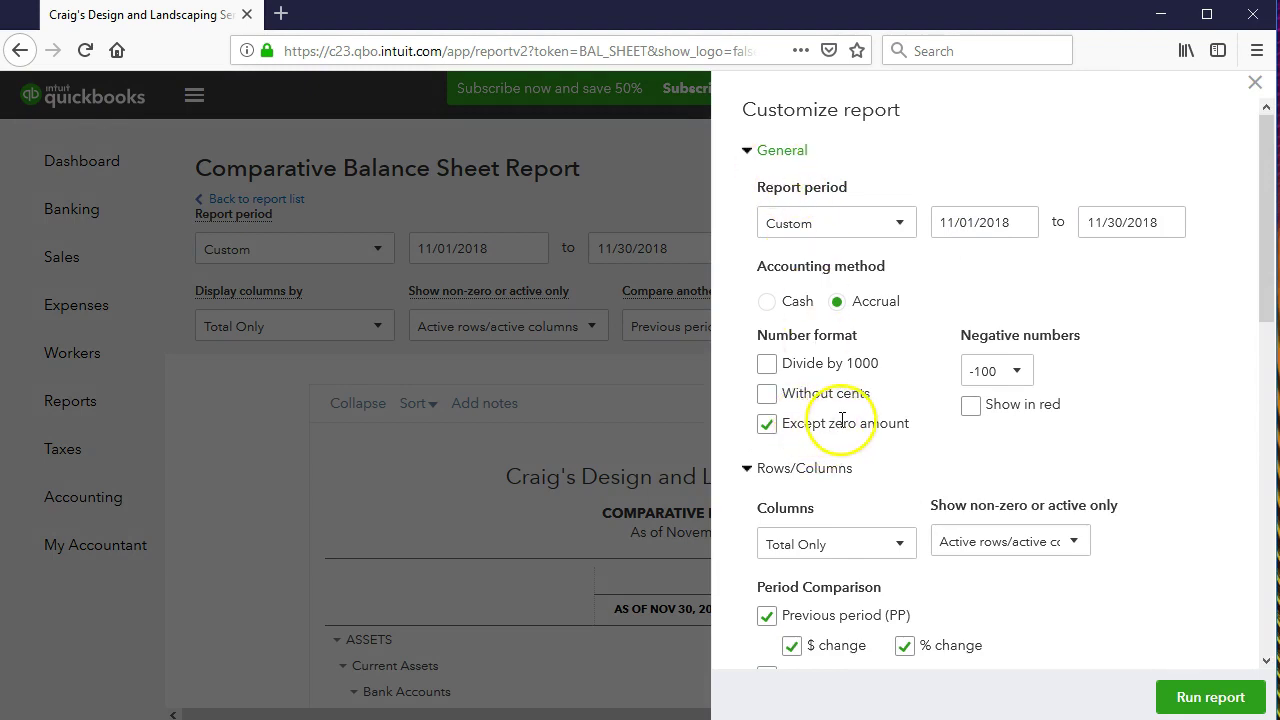
{"action": "left_click", "coordinate": [766, 394]}
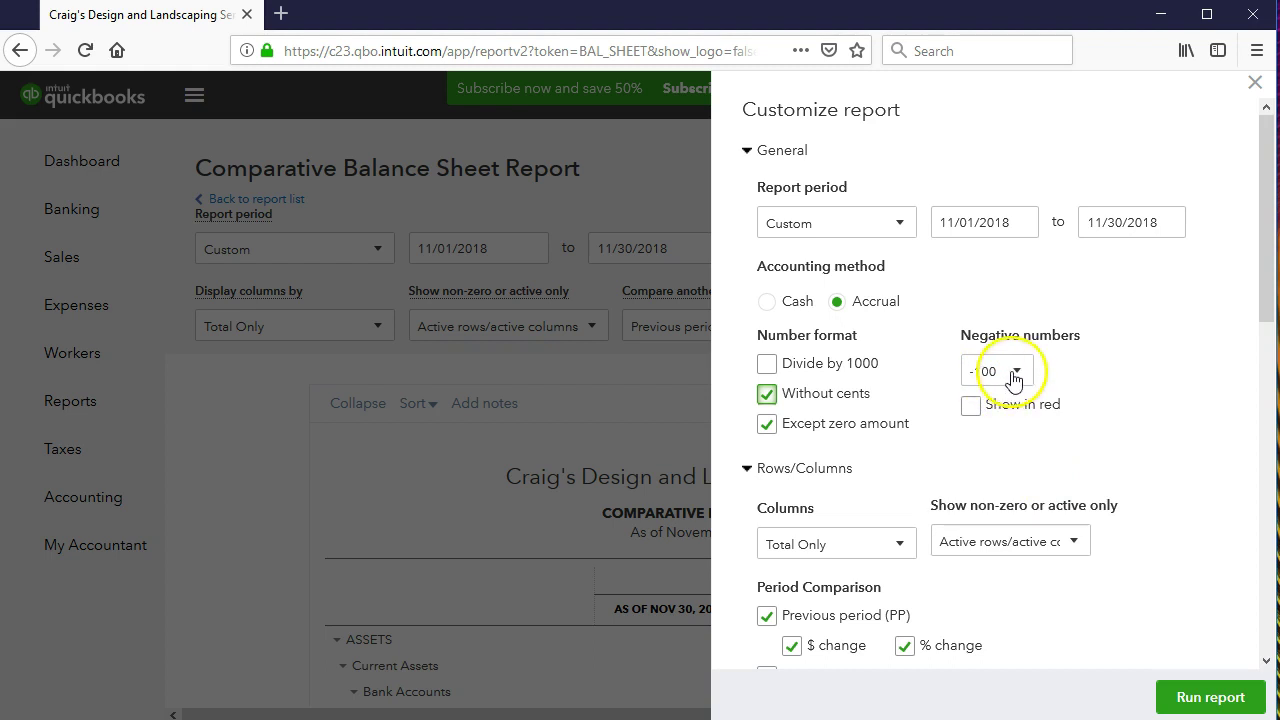
{"action": "left_click", "coordinate": [1015, 372]}
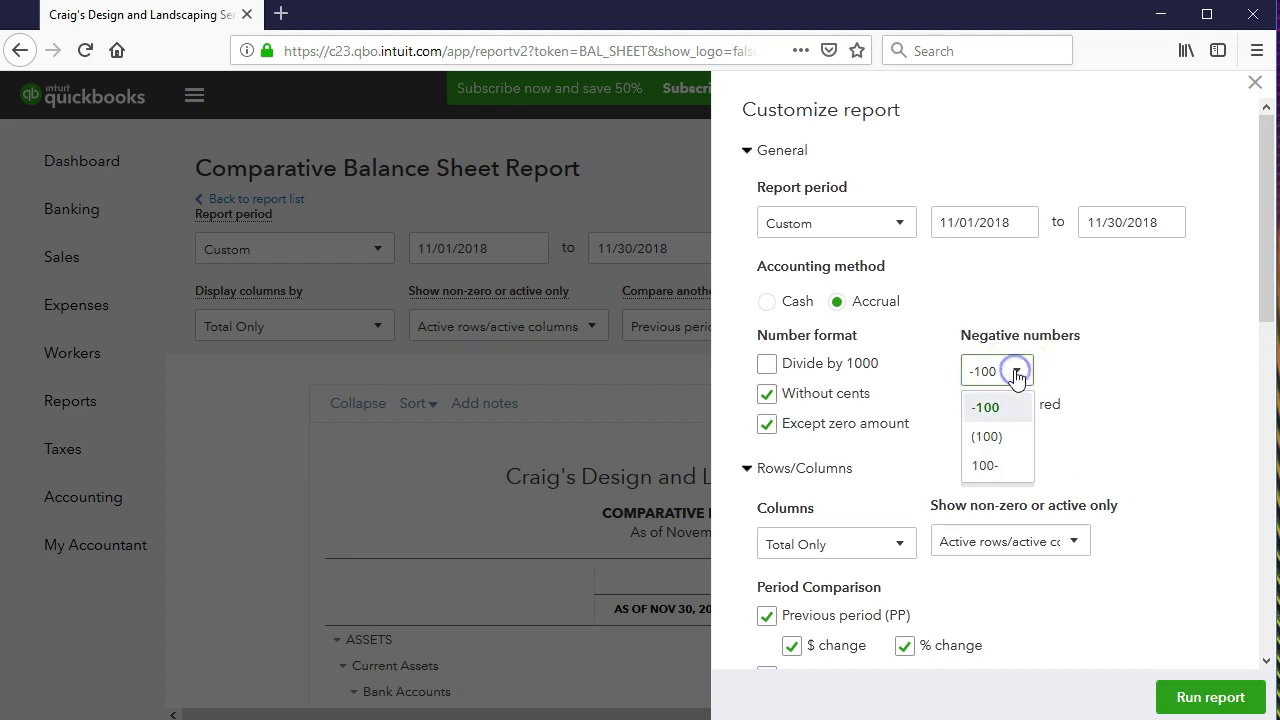
{"action": "left_click", "coordinate": [1007, 447]}
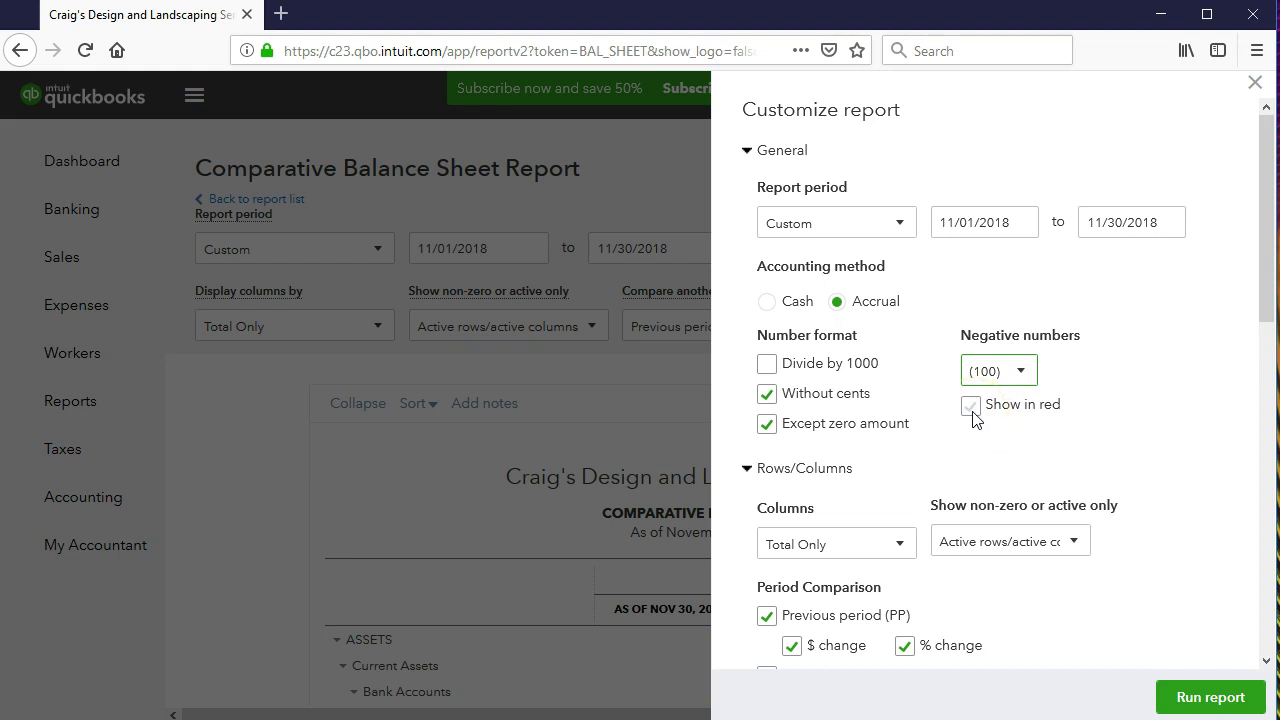
{"action": "left_click", "coordinate": [970, 406]}
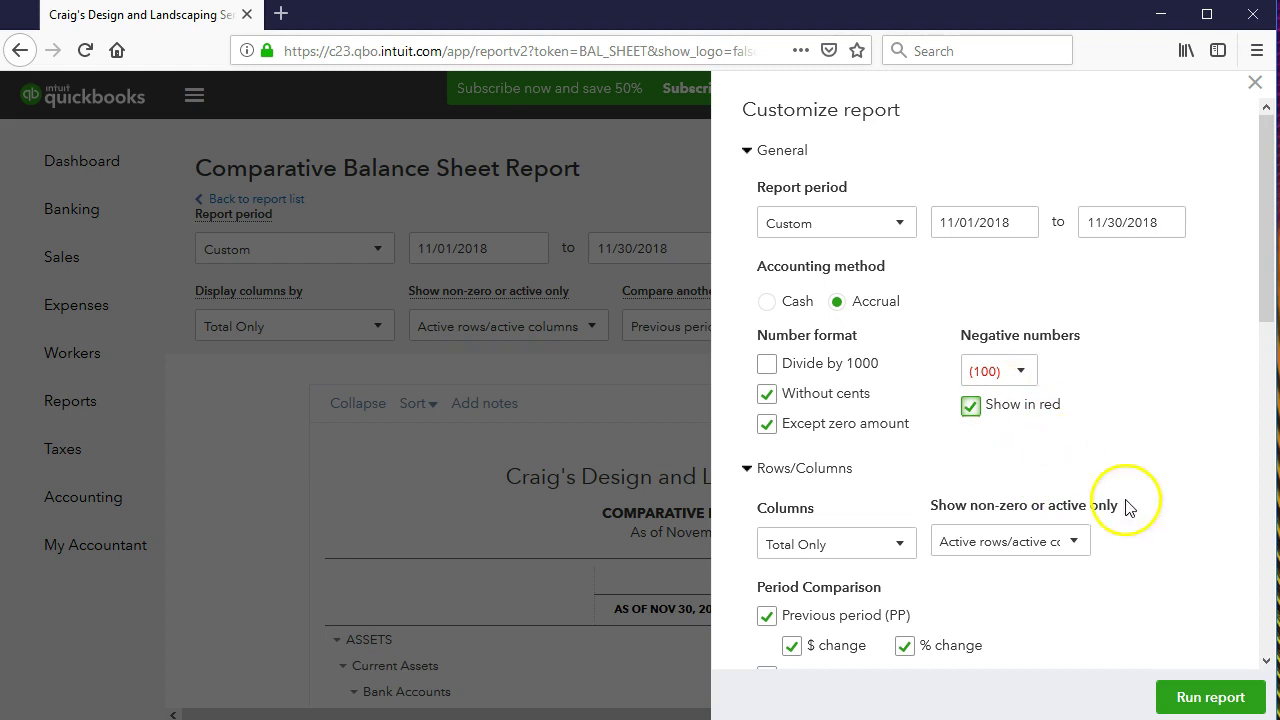
{"action": "left_click", "coordinate": [1190, 695]}
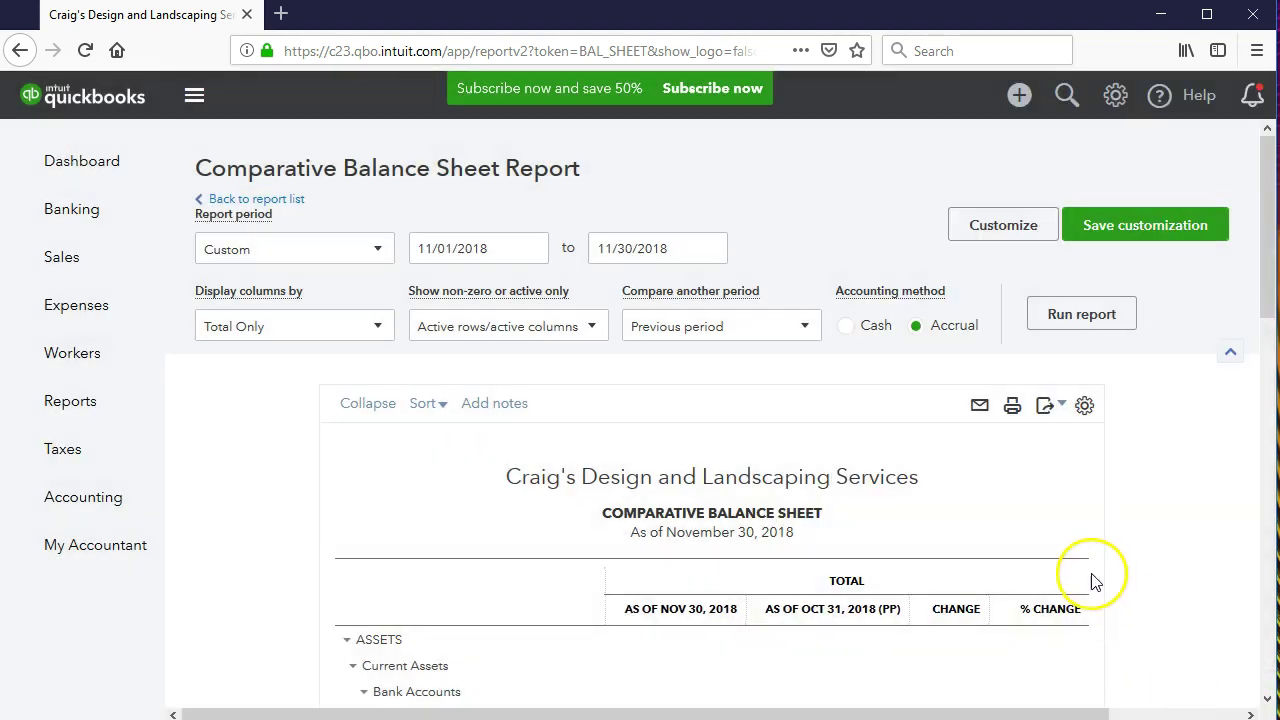
Examine the number formatting throughout the comparative balance sheet, from assets through total liabilities and equity
{"action": "scroll", "coordinate": [360, 580], "scroll_direction": "down", "scroll_amount": 5}
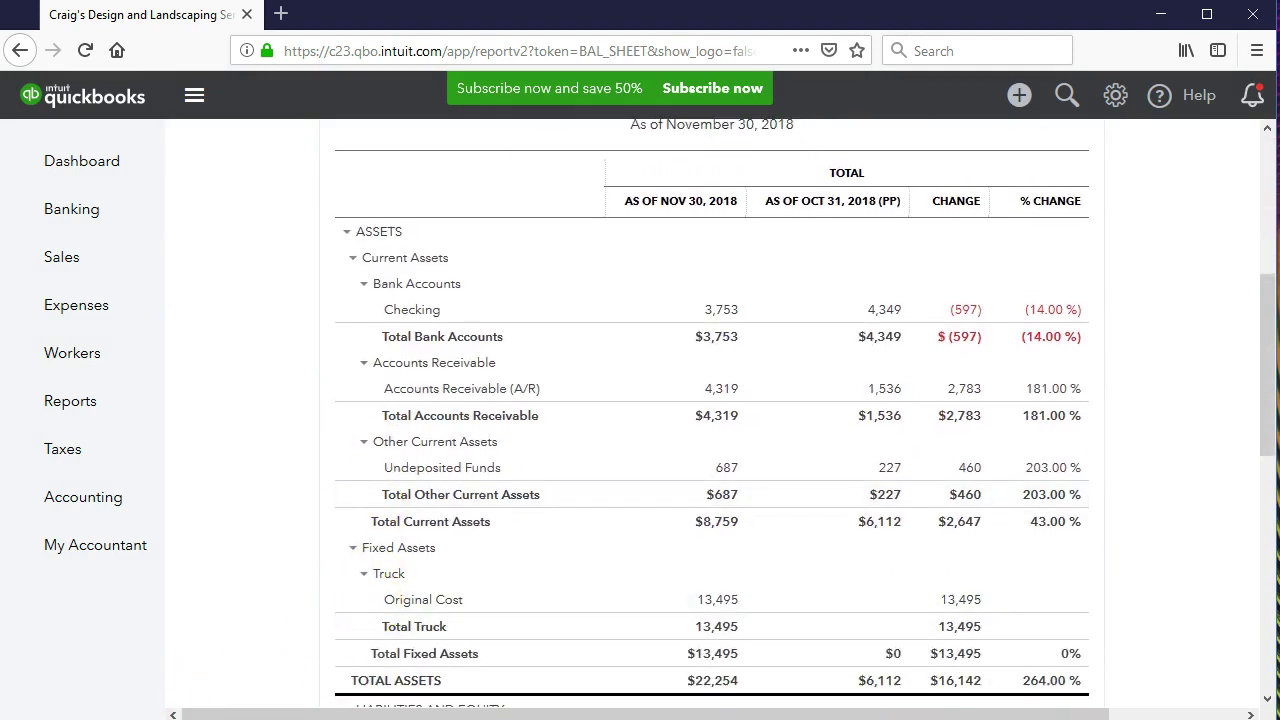
{"action": "scroll", "coordinate": [553, 562], "scroll_direction": "up", "scroll_amount": 3}
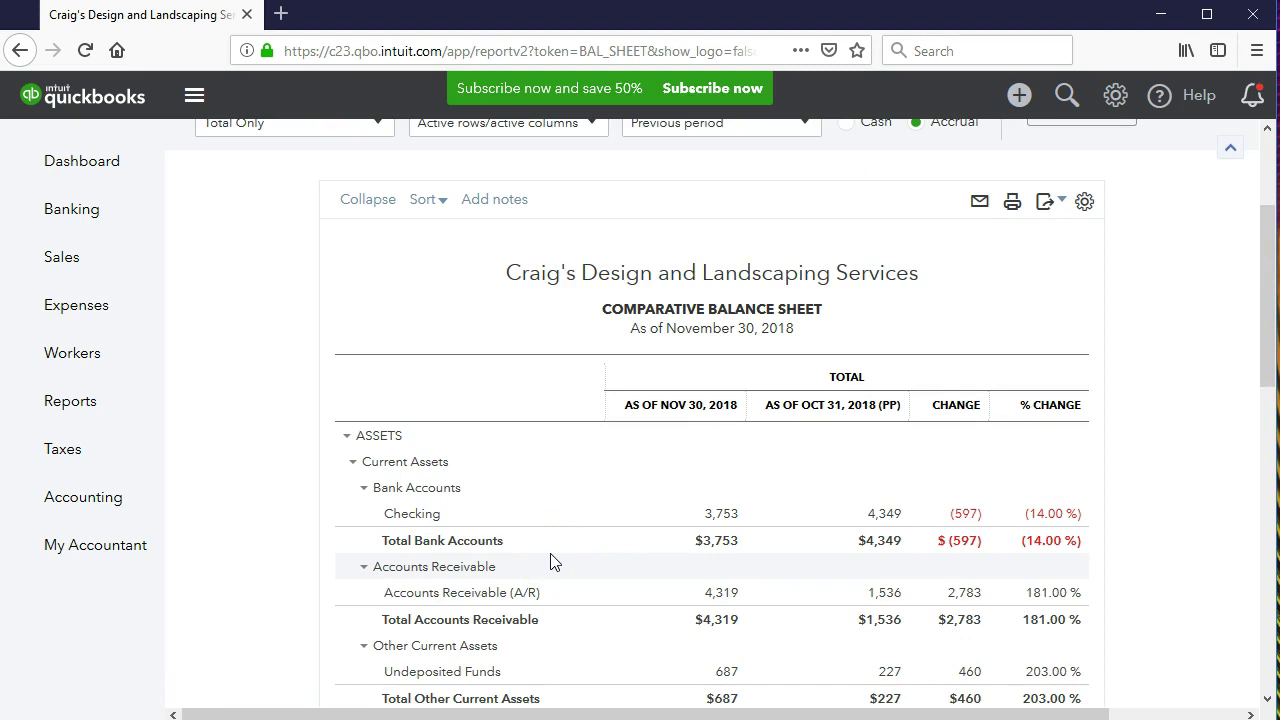
{"action": "scroll", "coordinate": [386, 491], "scroll_direction": "down", "scroll_amount": 8}
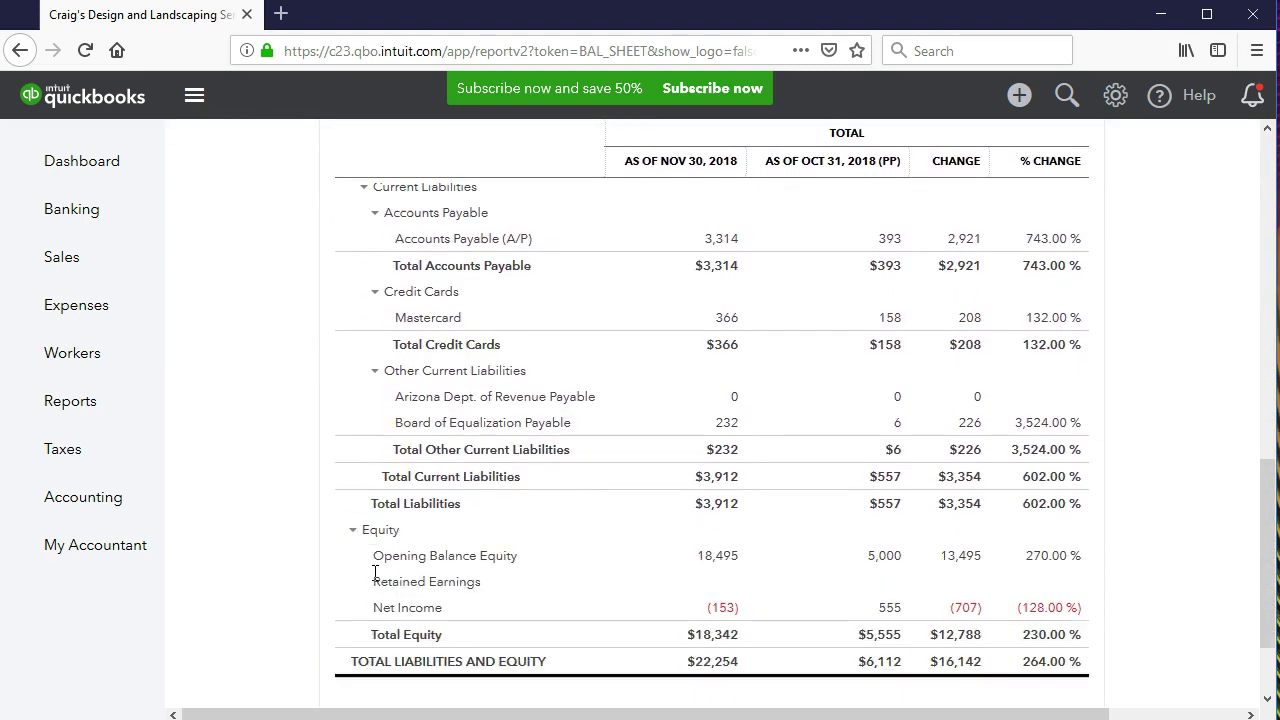
{"action": "scroll", "coordinate": [375, 573], "scroll_direction": "down", "scroll_amount": 1}
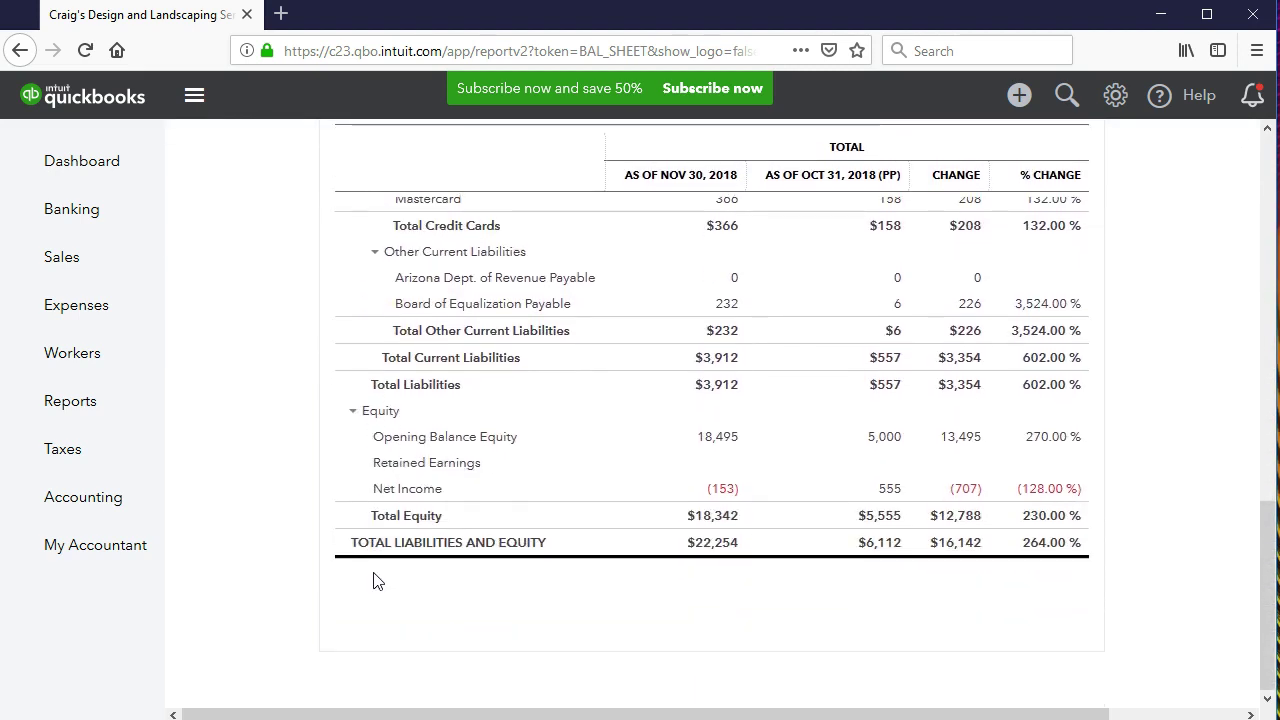
{"action": "scroll", "coordinate": [375, 578], "scroll_direction": "up", "scroll_amount": 9}
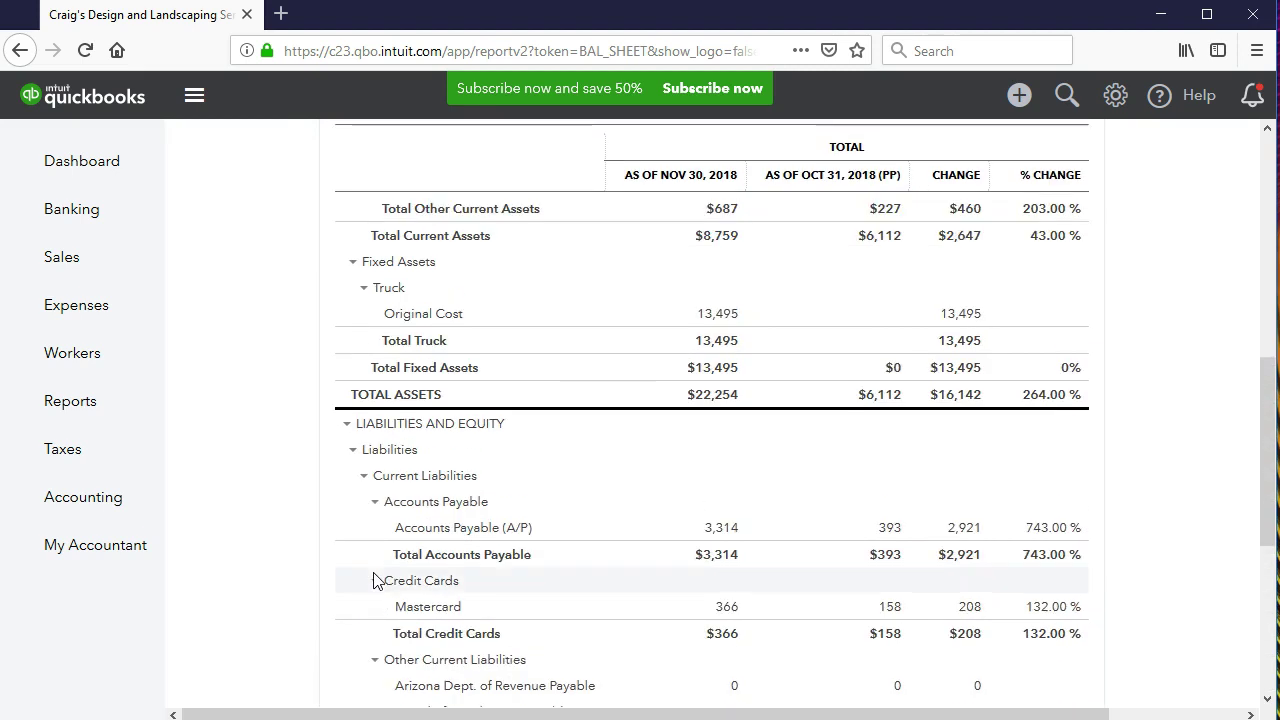
{"action": "scroll", "coordinate": [375, 573], "scroll_direction": "up", "scroll_amount": 2}
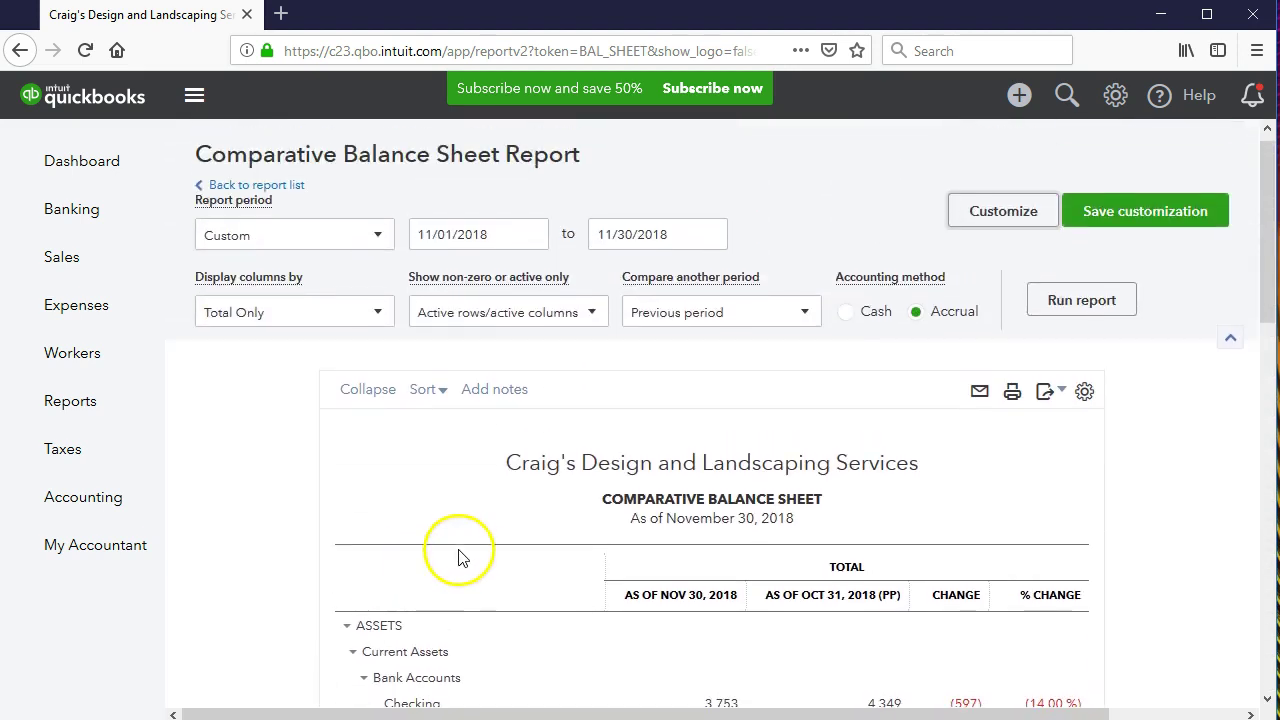
Open the comparative balance sheet's print preview and check both pages for layout, number formatting and footer content
{"action": "left_click", "coordinate": [1012, 393]}
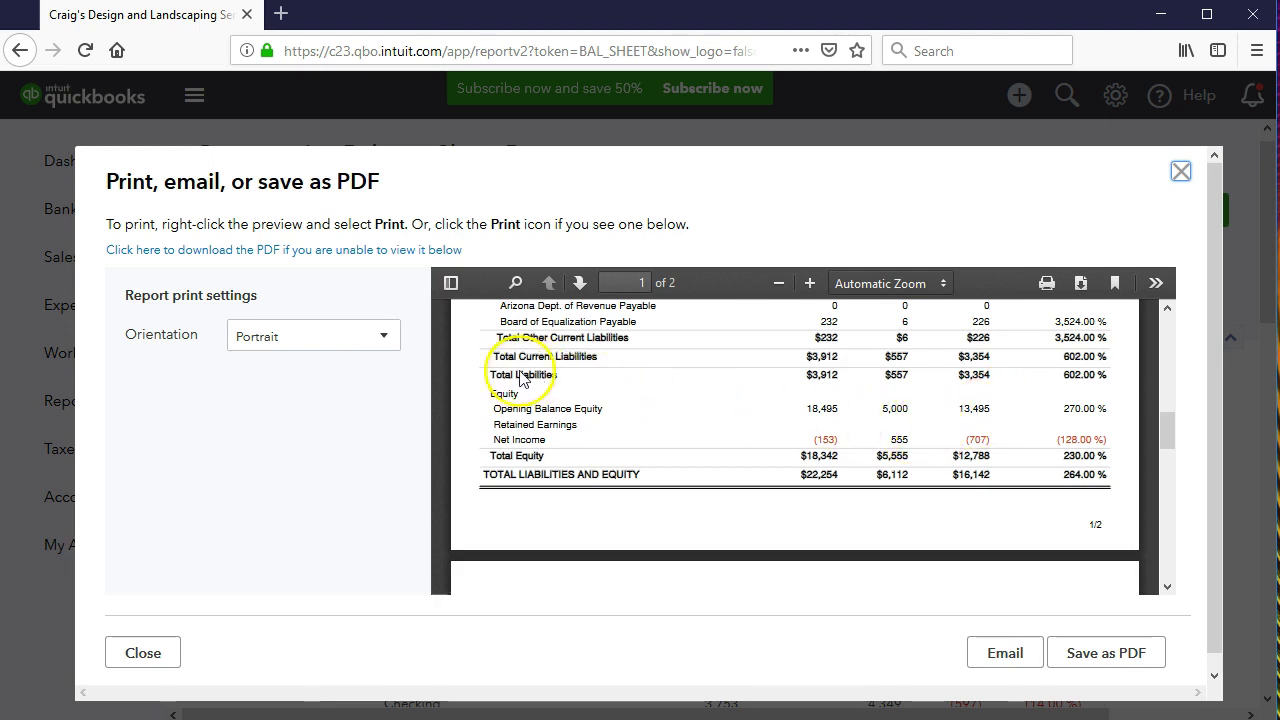
{"action": "scroll", "coordinate": [567, 451], "scroll_direction": "down", "scroll_amount": 5}
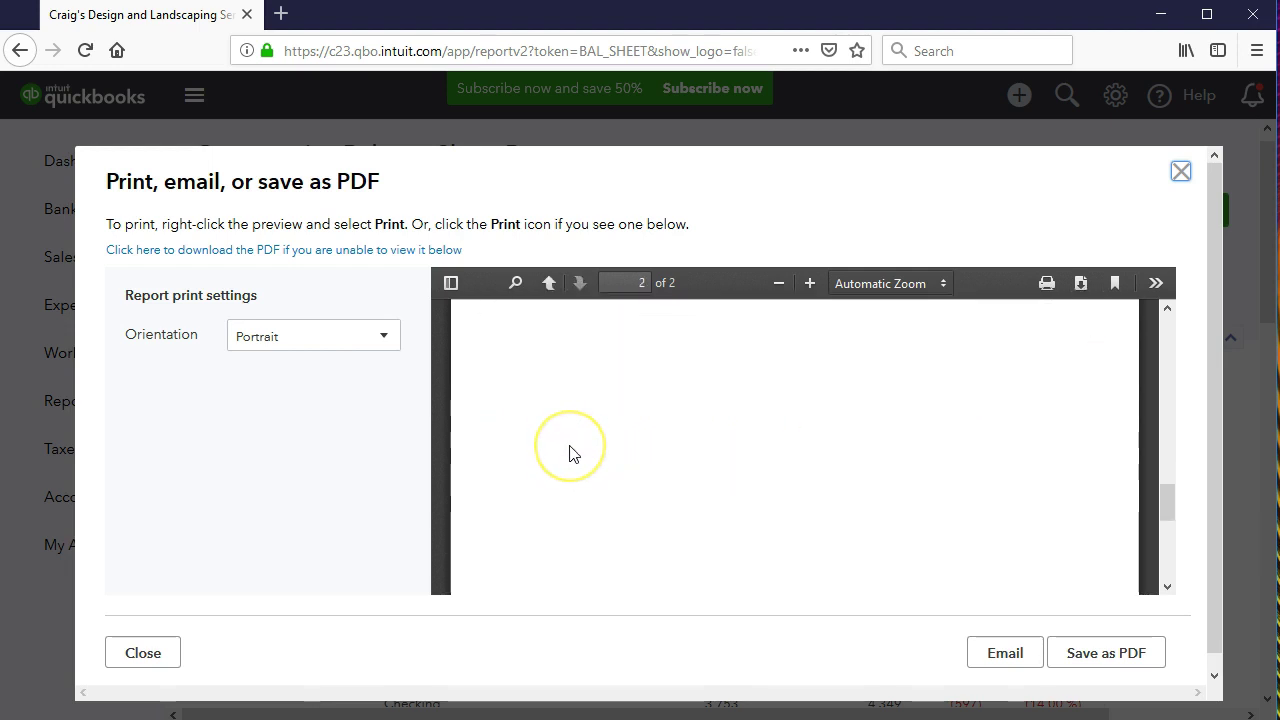
{"action": "scroll", "coordinate": [570, 454], "scroll_direction": "up", "scroll_amount": 10}
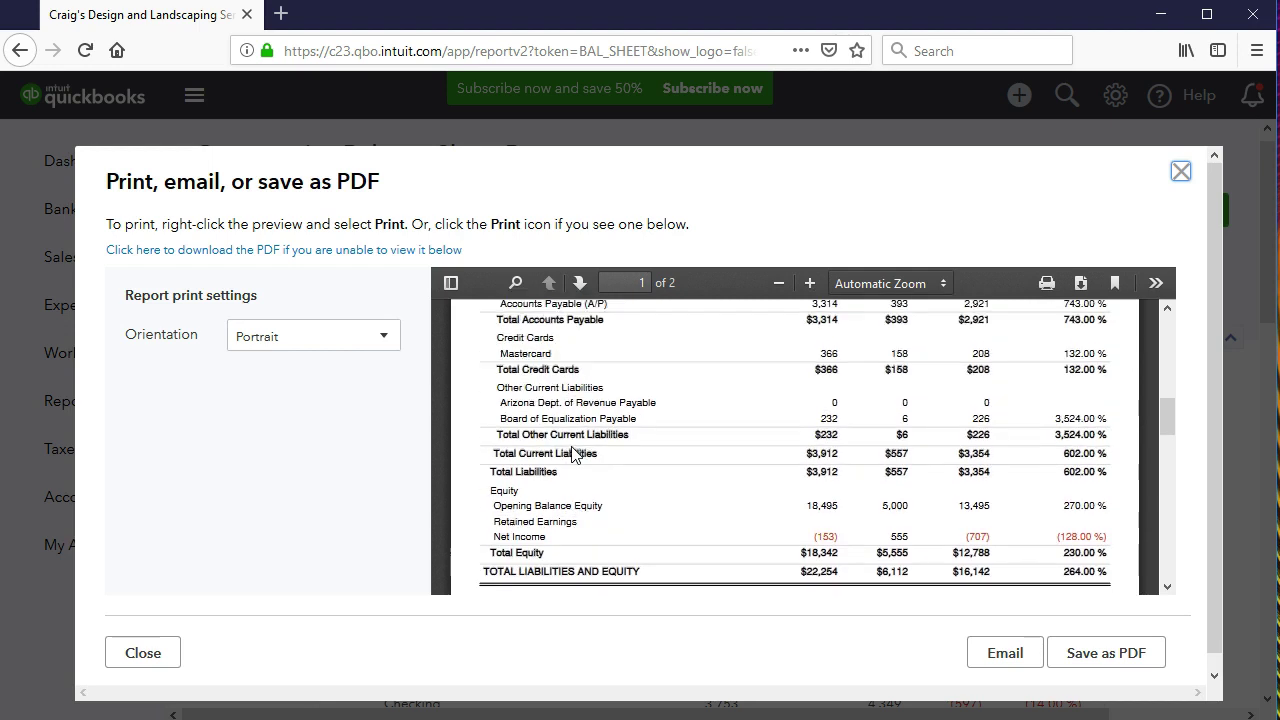
{"action": "scroll", "coordinate": [571, 453], "scroll_direction": "up", "scroll_amount": 5}
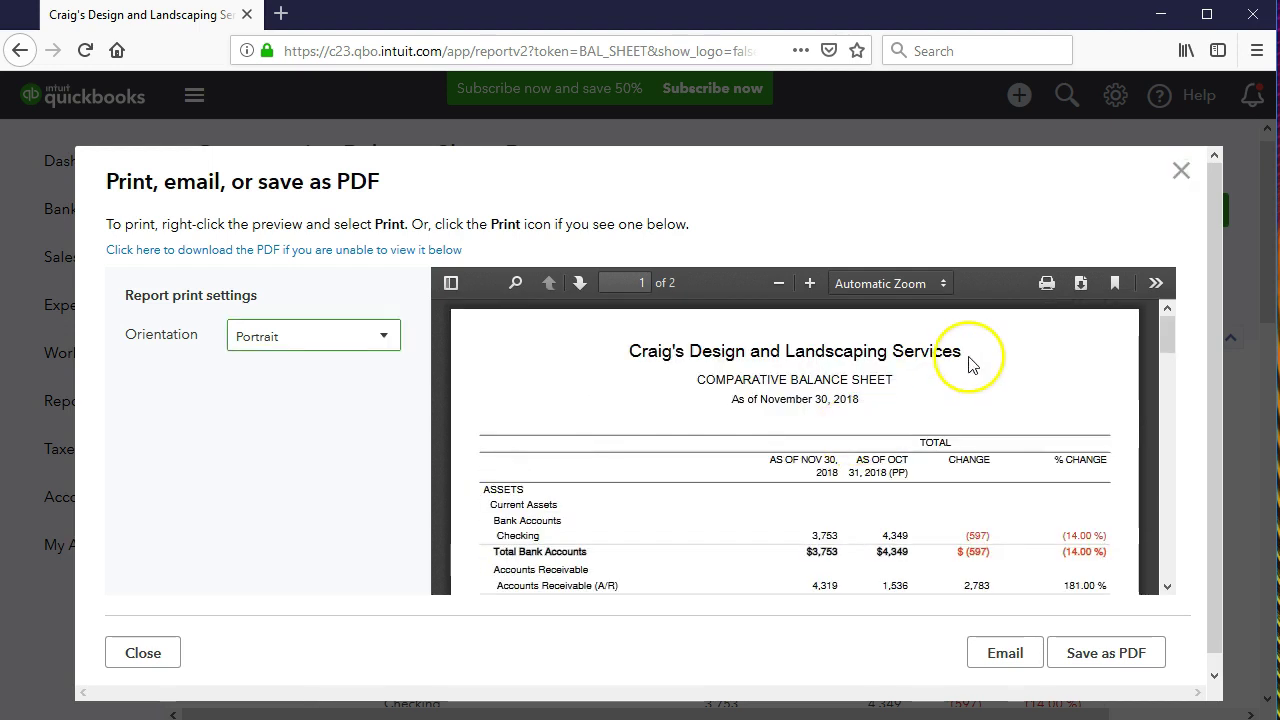
Print all pages of the previewed report, one copy, to the CutePDF Writer printer
{"action": "left_click", "coordinate": [1047, 285]}
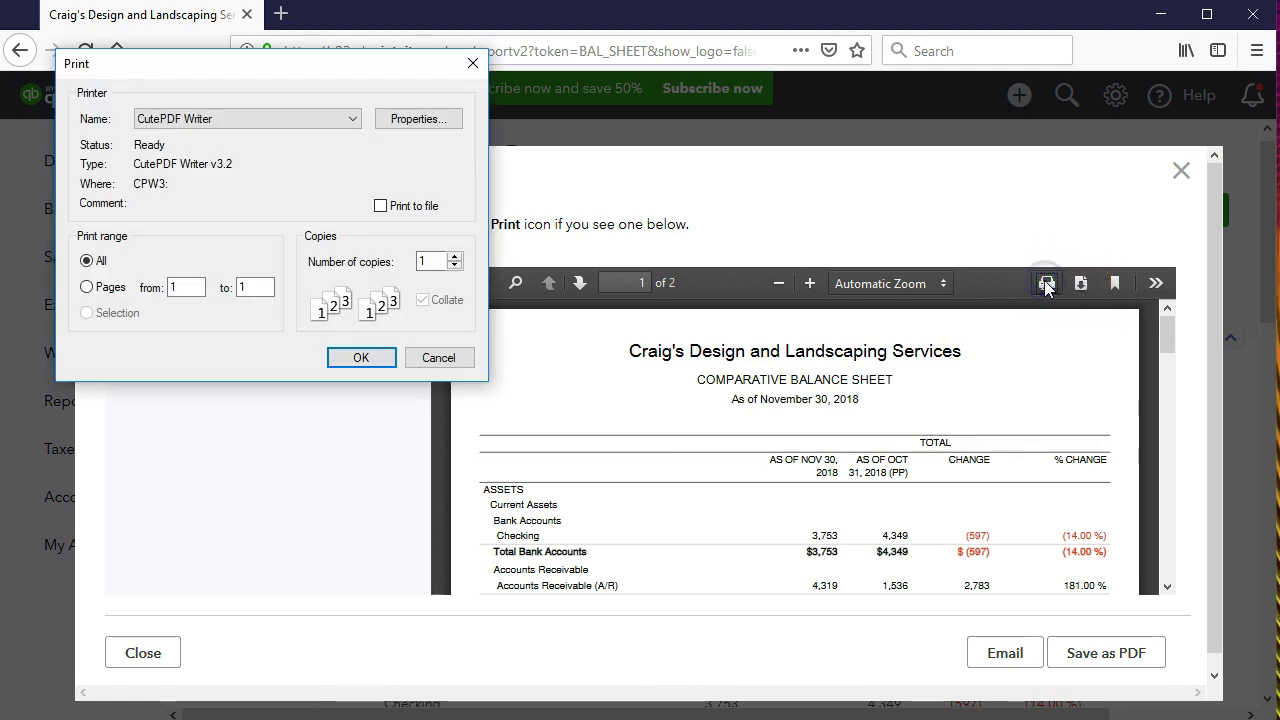
{"action": "left_click", "coordinate": [351, 120]}
{"action": "left_click", "coordinate": [350, 121]}
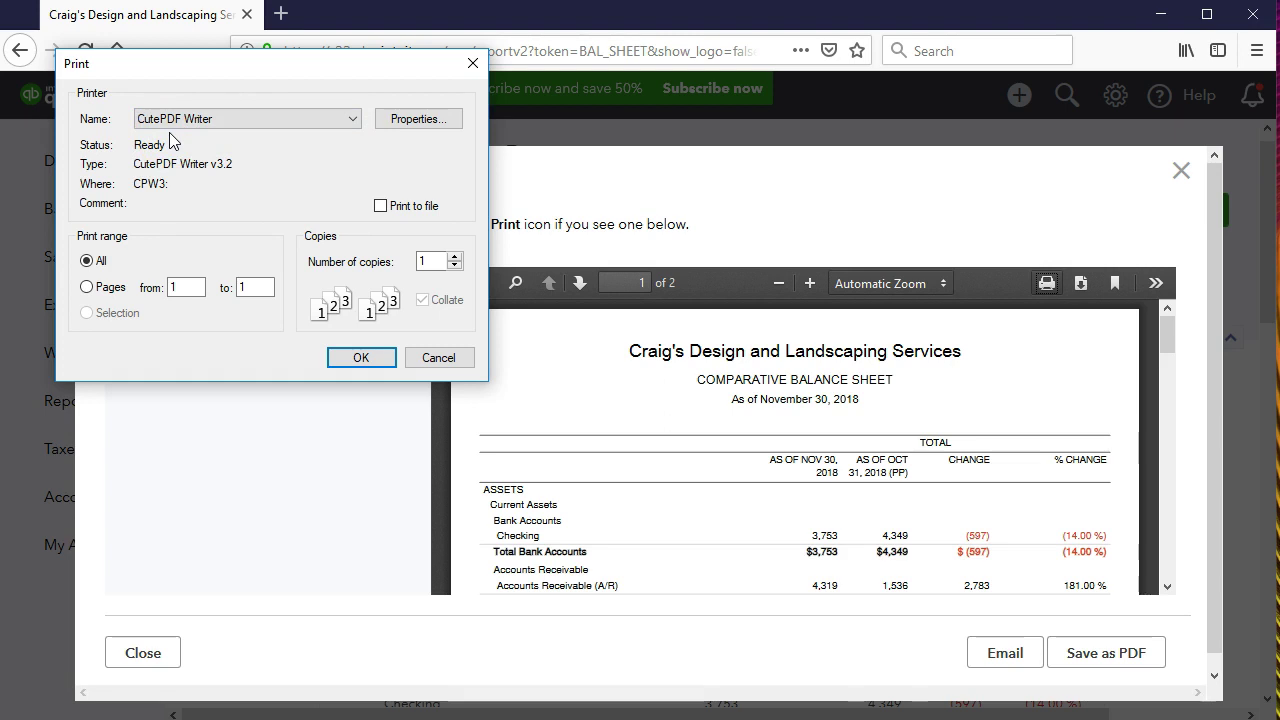
{"action": "left_click", "coordinate": [343, 364]}
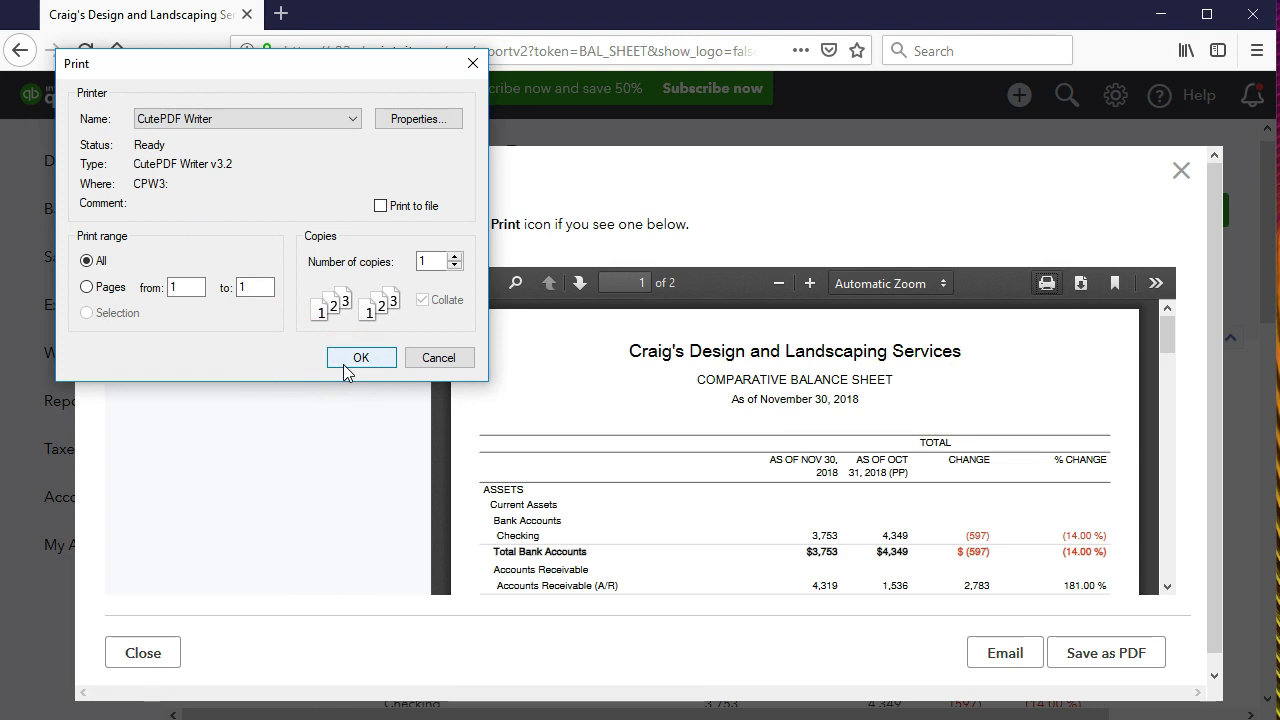
{"action": "left_click", "coordinate": [343, 364]}
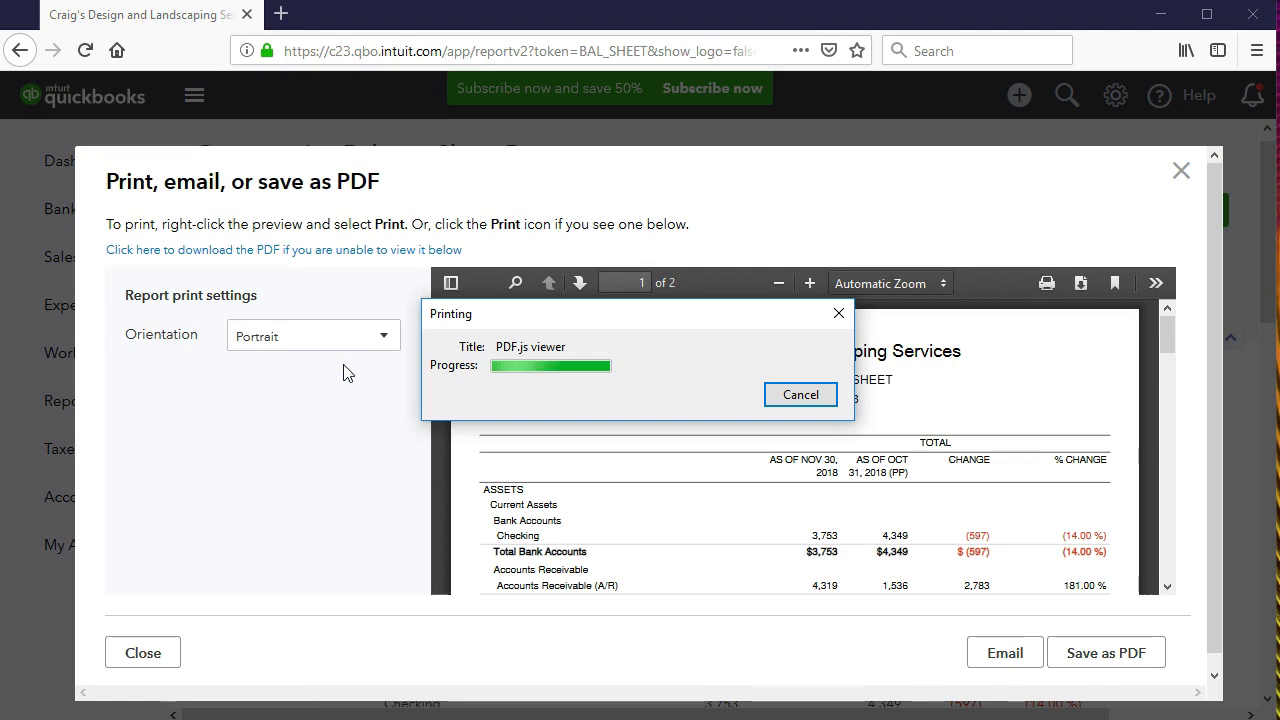
{"action": "left_click", "coordinate": [319, 507]}
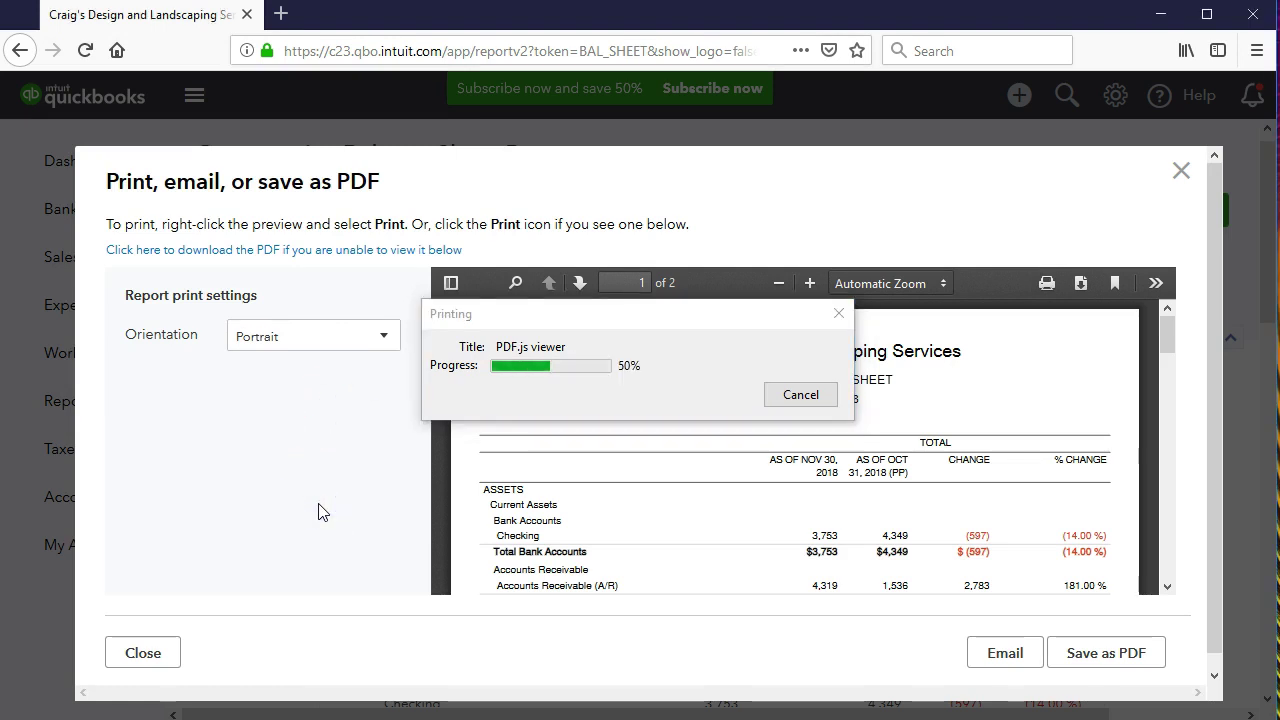
{"action": "left_click", "coordinate": [318, 504]}
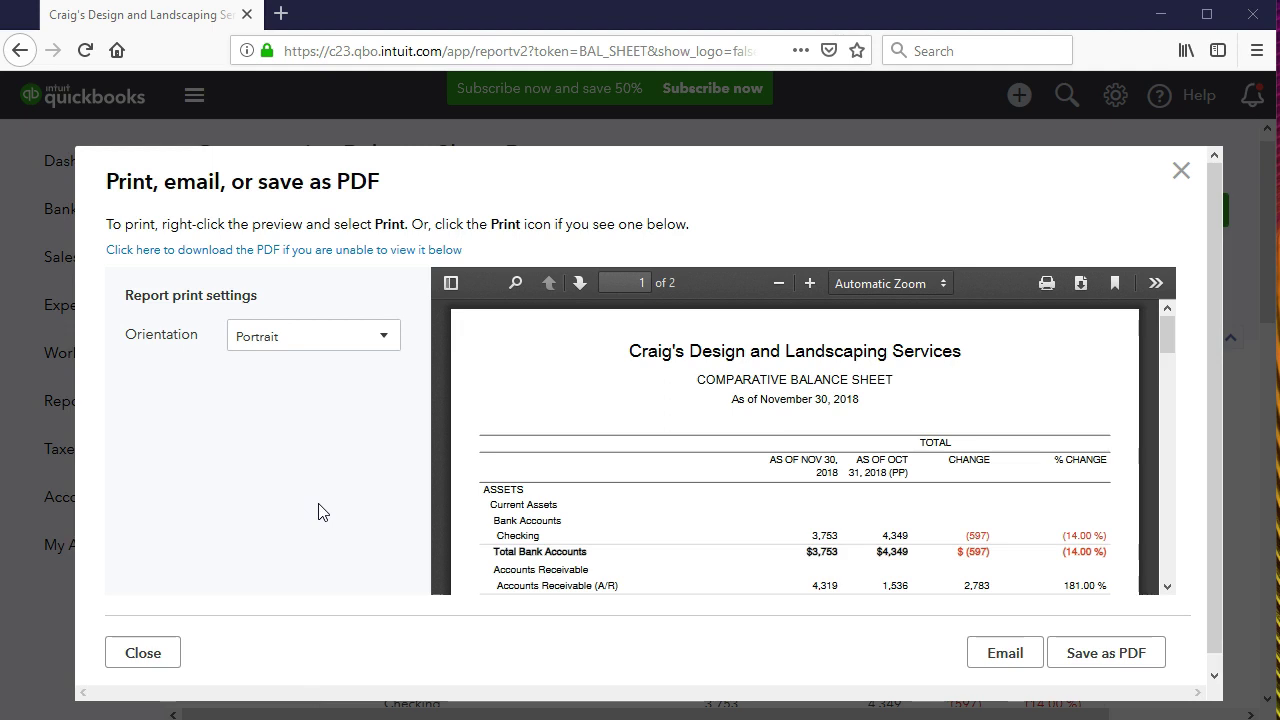
{"action": "left_click", "coordinate": [318, 508]}
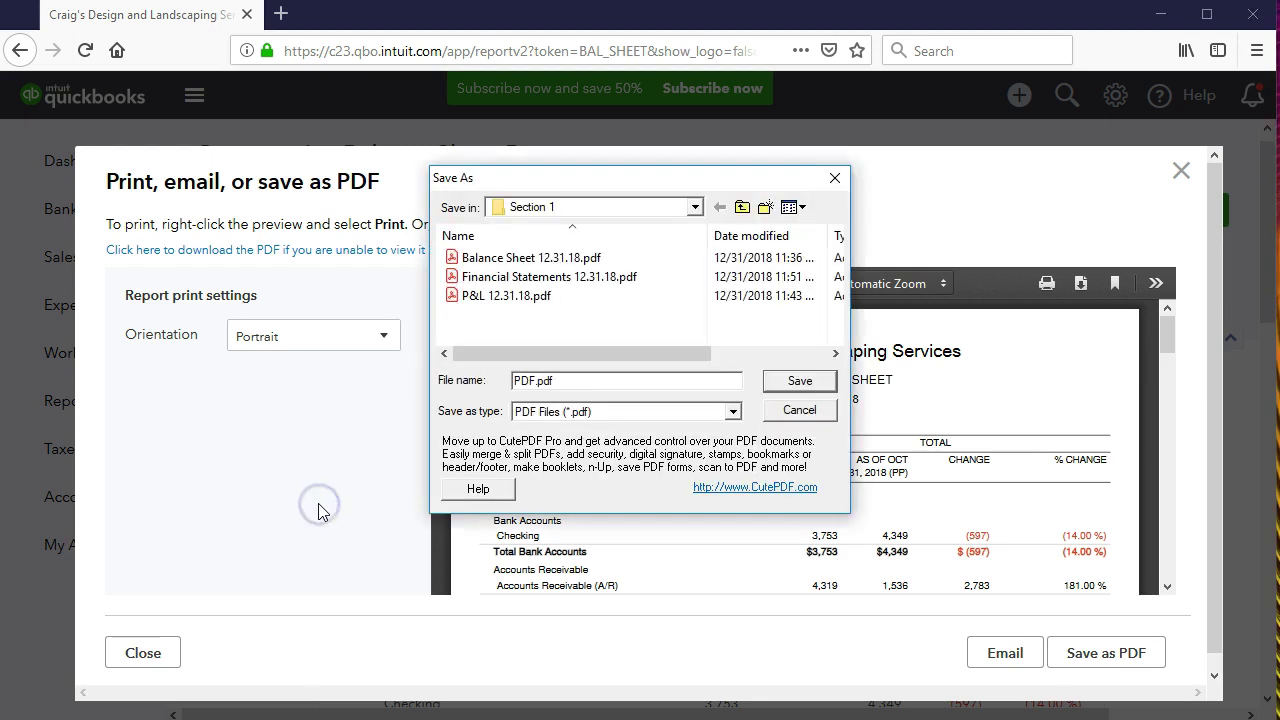
Set the PDF's save location to the Section 2 folder inside the GGG folder on the Desktop
{"action": "left_click", "coordinate": [693, 207]}
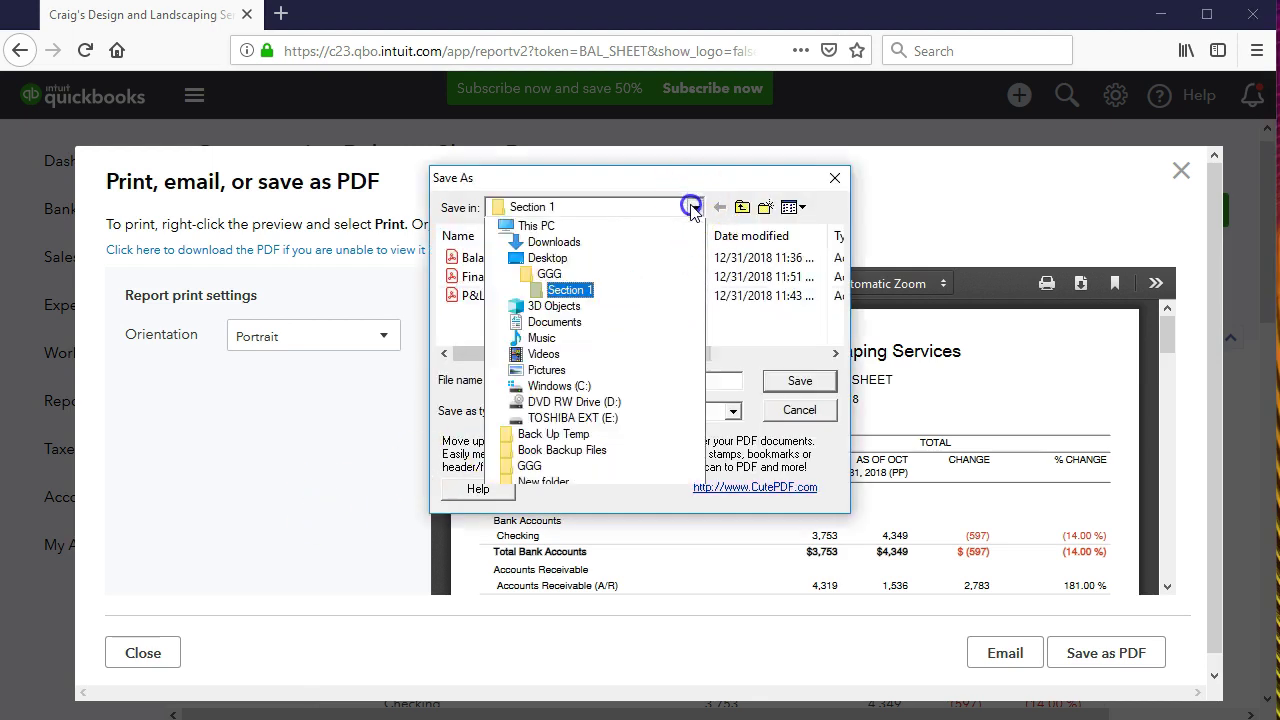
{"action": "left_click", "coordinate": [630, 217]}
{"action": "scroll", "coordinate": [640, 270], "scroll_direction": "down", "scroll_amount": 2}
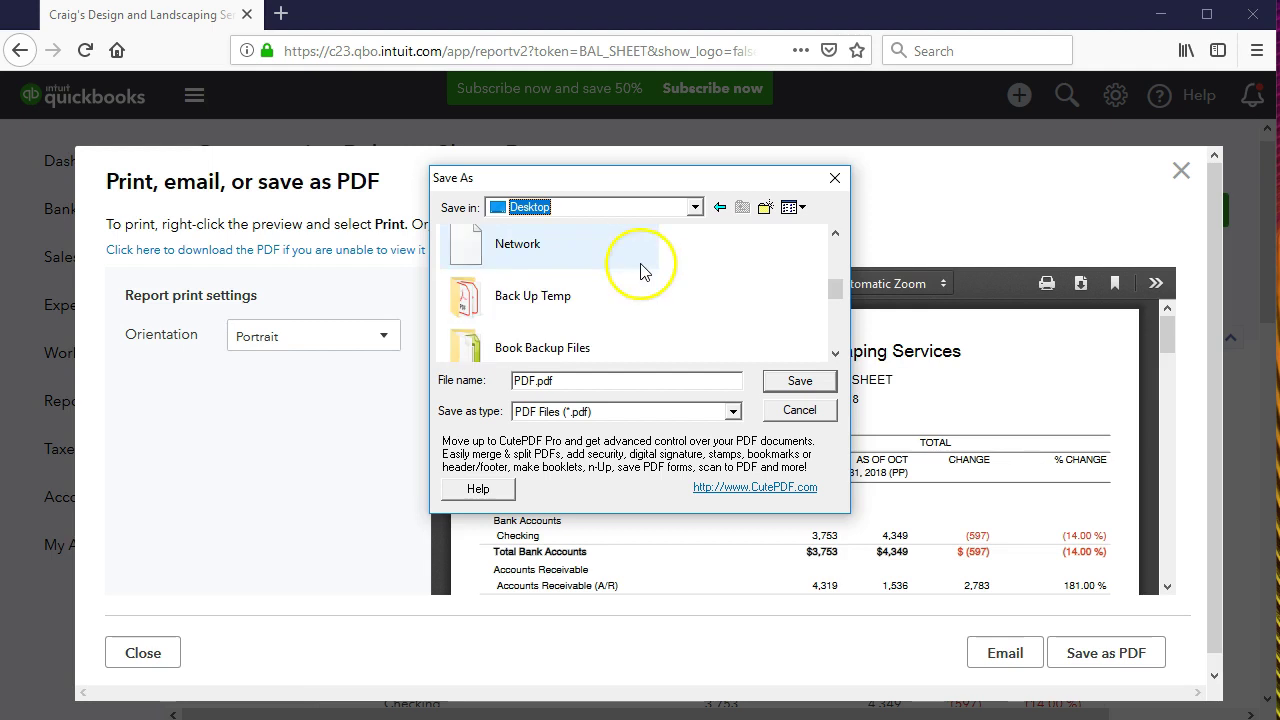
{"action": "scroll", "coordinate": [640, 270], "scroll_direction": "down", "scroll_amount": 3}
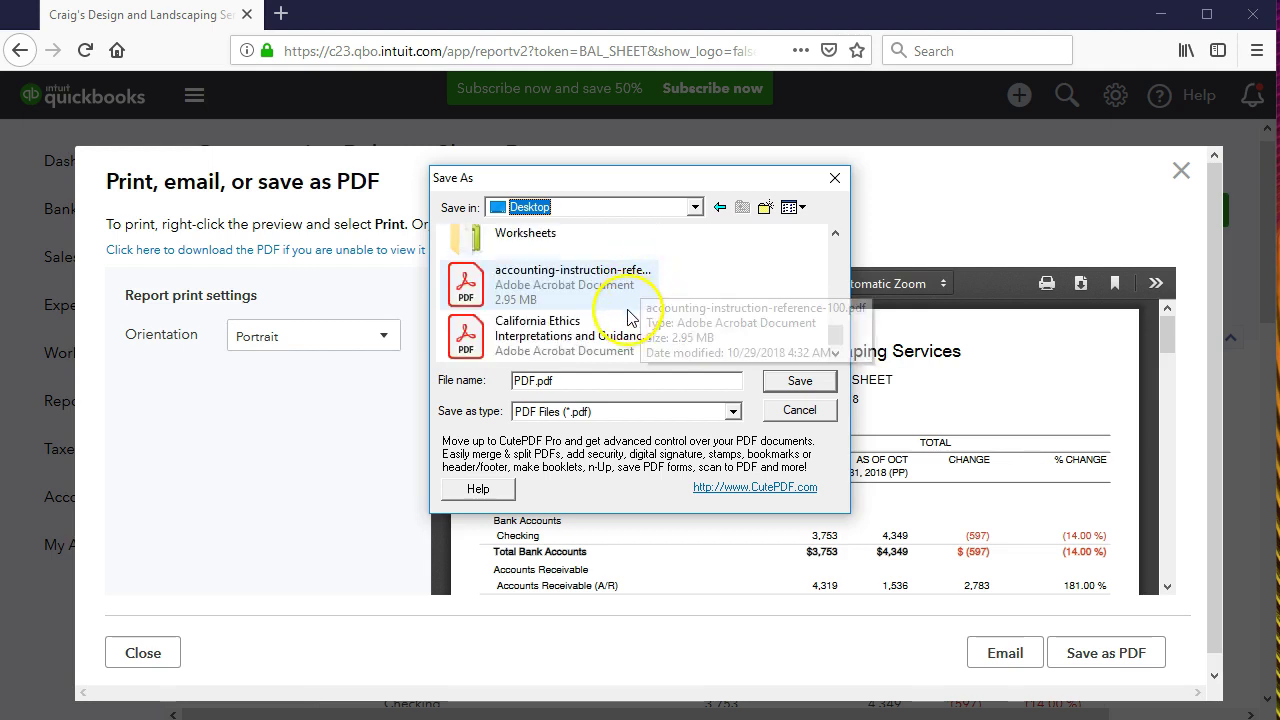
{"action": "scroll", "coordinate": [628, 320], "scroll_direction": "up", "scroll_amount": 1}
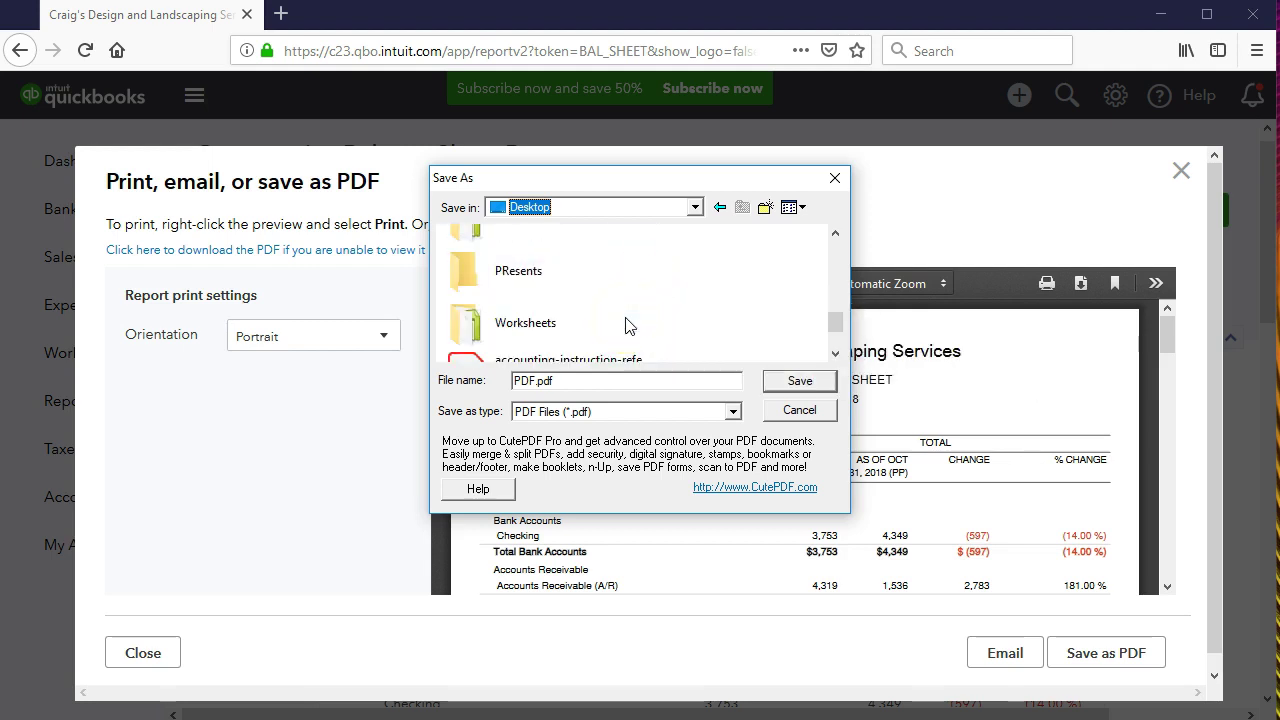
{"action": "scroll", "coordinate": [626, 323], "scroll_direction": "up", "scroll_amount": 1}
{"action": "left_click", "coordinate": [500, 262]}
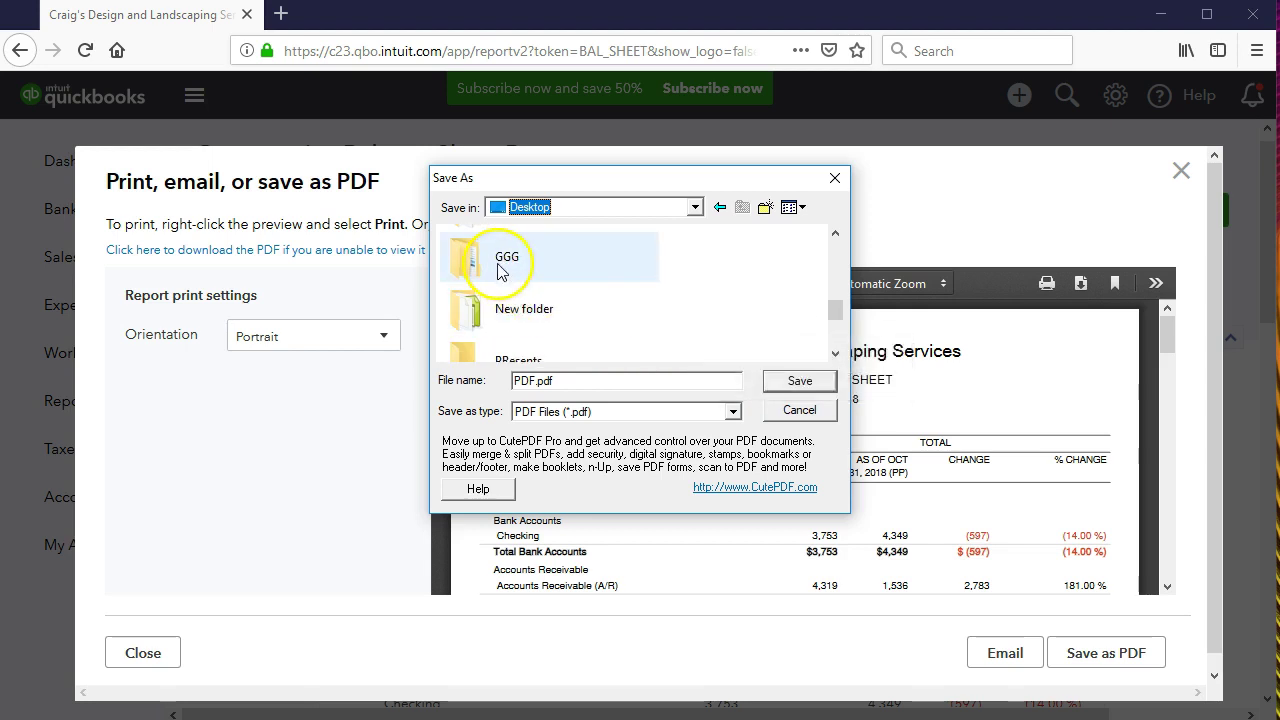
{"action": "double_click", "coordinate": [502, 265]}
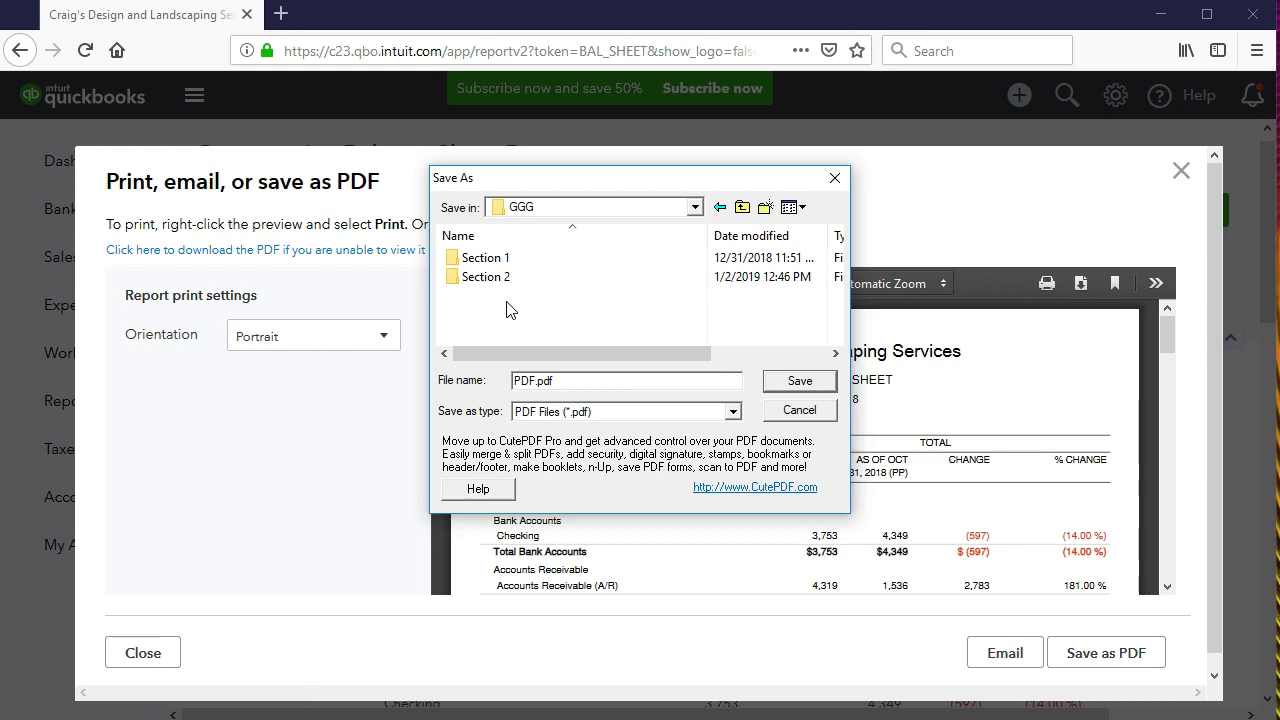
{"action": "left_click", "coordinate": [574, 185]}
{"action": "left_click_drag", "start_coordinate": [575, 187], "coordinate": [772, 422]}
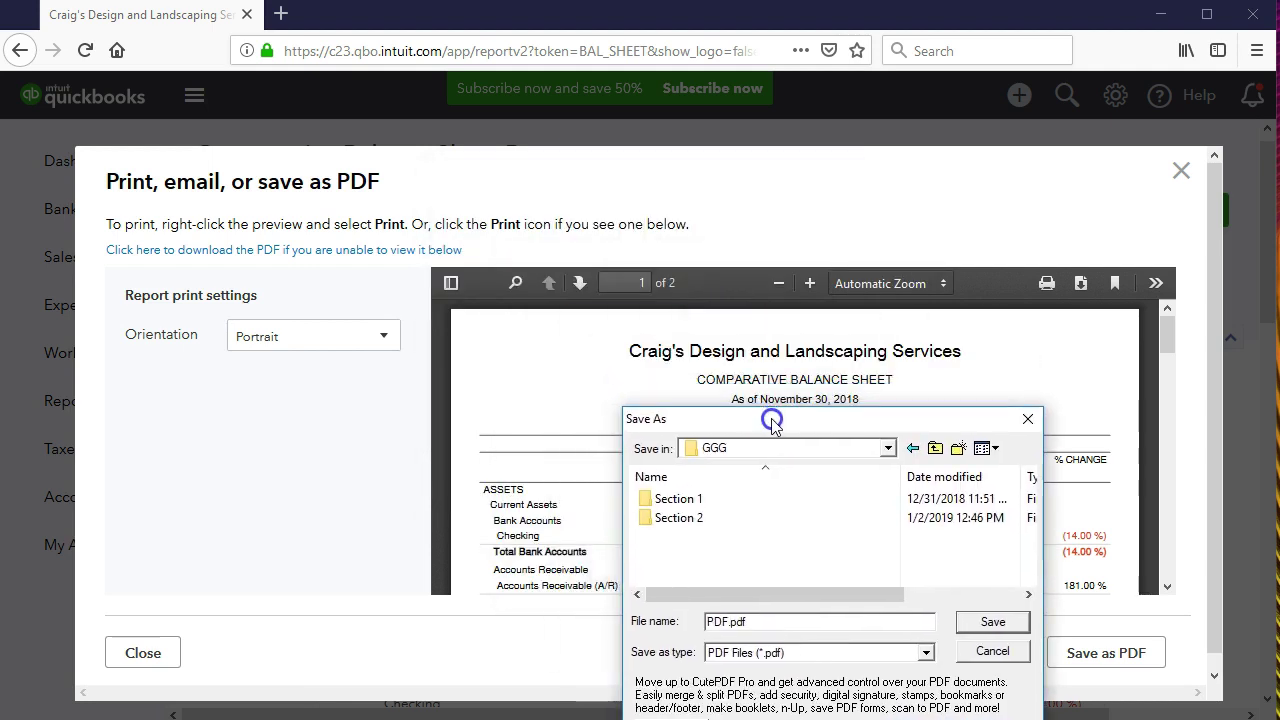
{"action": "double_click", "coordinate": [683, 520]}
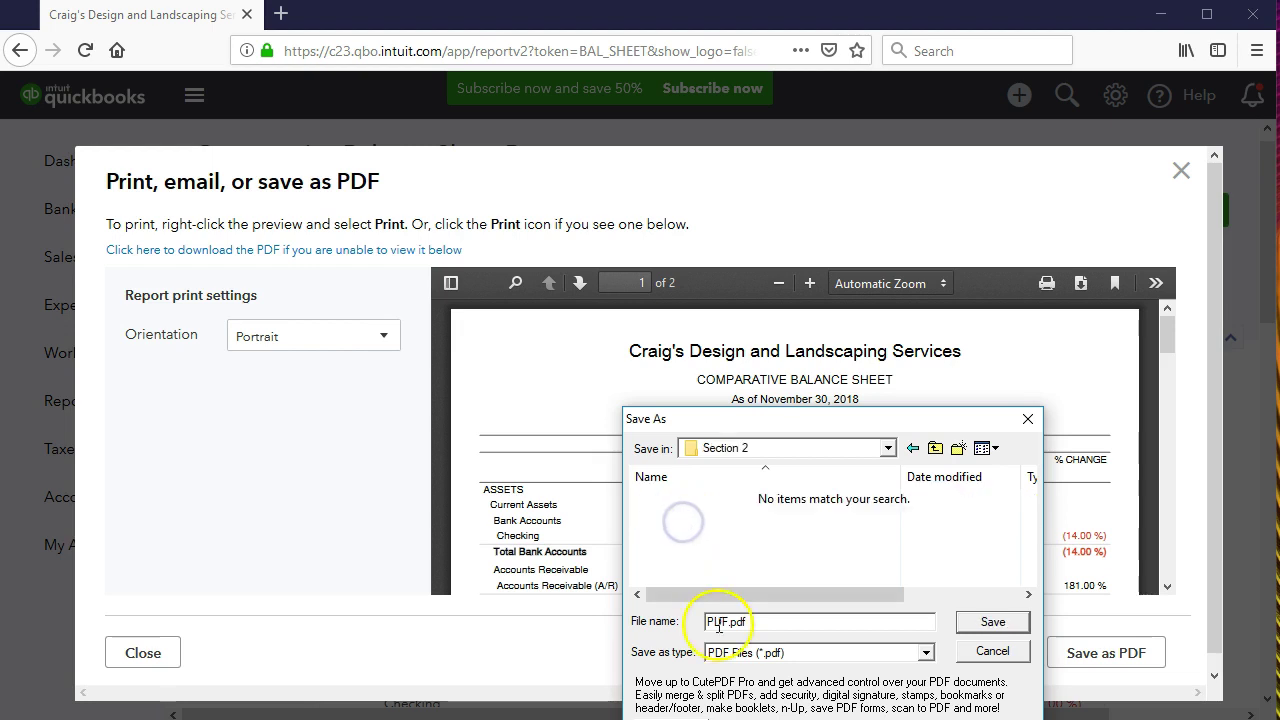
Save the PDF as "Comparative Balance Sheet 11.30.18.pdf" and close the report's print preview
{"action": "key", "text": "BackSpace"}
{"action": "key", "text": "BackSpace"}
{"action": "key", "text": "BackSpace"}
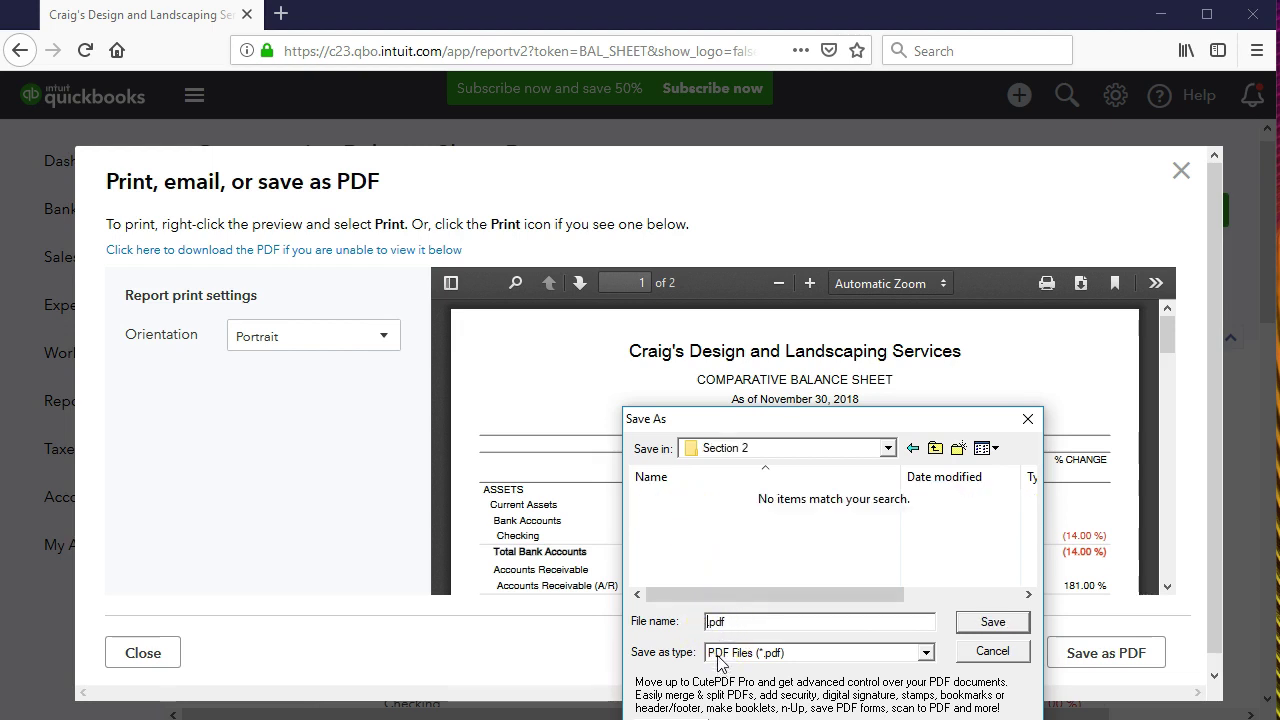
{"action": "type", "text": "Cm"}
{"action": "key", "text": "BackSpace"}
{"action": "type", "text": "omparati"}
{"action": "type", "text": "ve Balance Shee"}
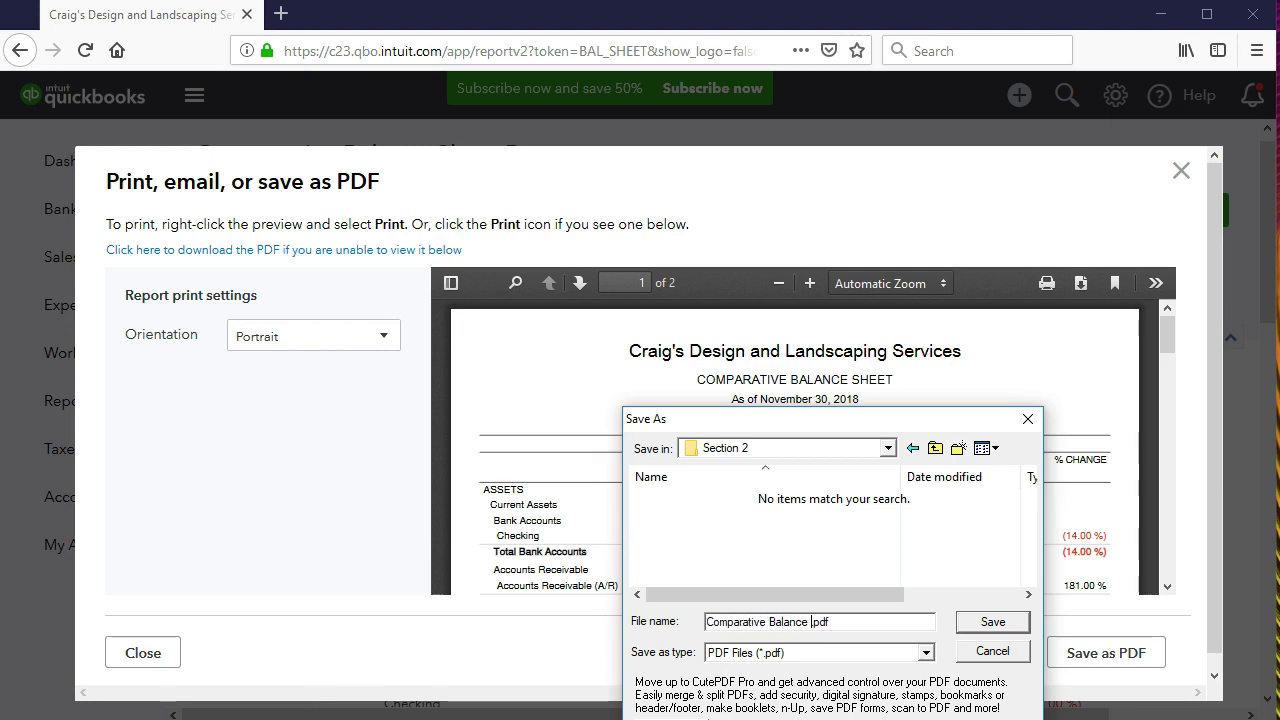
{"action": "type", "text": "t 11.30.18"}
{"action": "left_click_drag", "start_coordinate": [884, 418], "coordinate": [855, 285]}
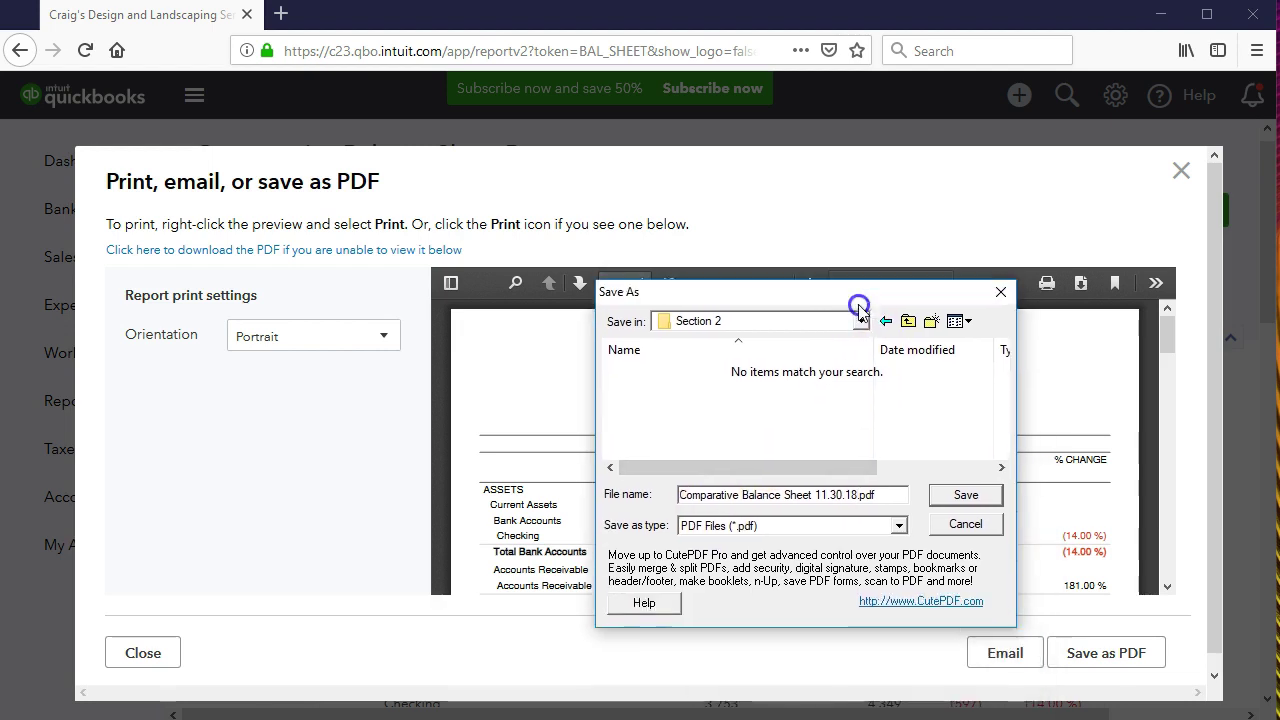
{"action": "left_click", "coordinate": [944, 488]}
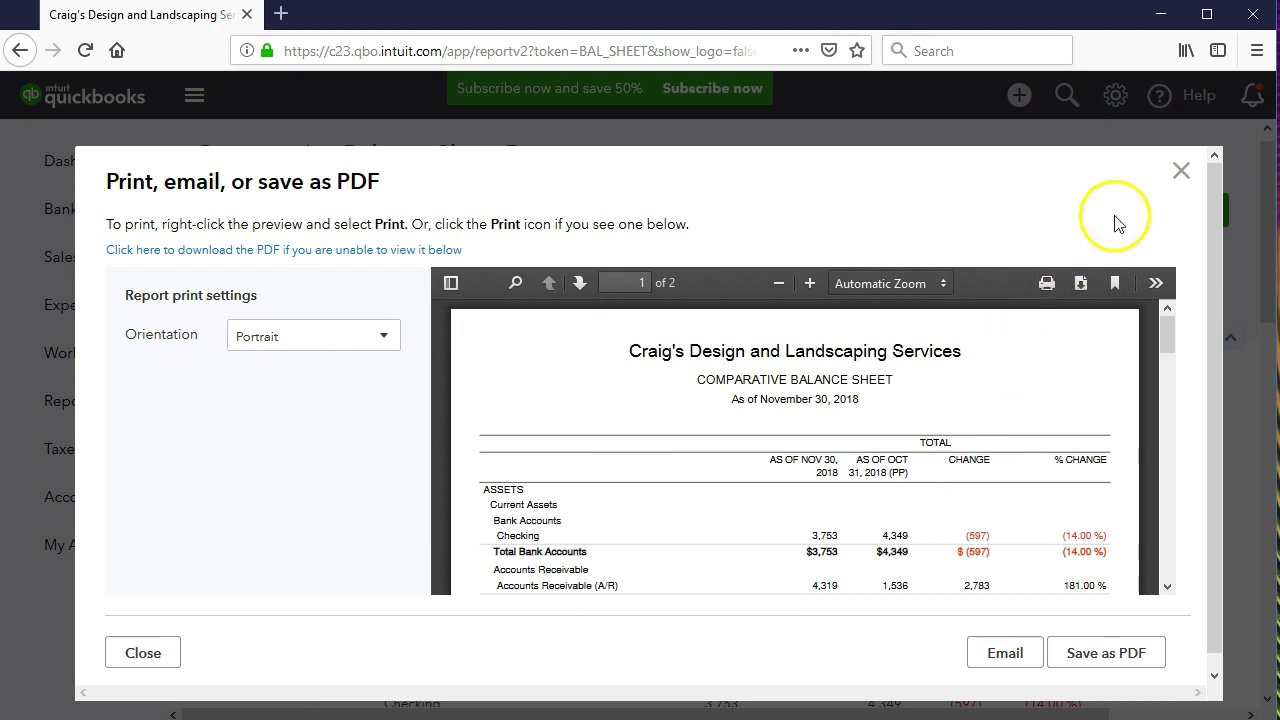
{"action": "left_click", "coordinate": [1181, 172]}
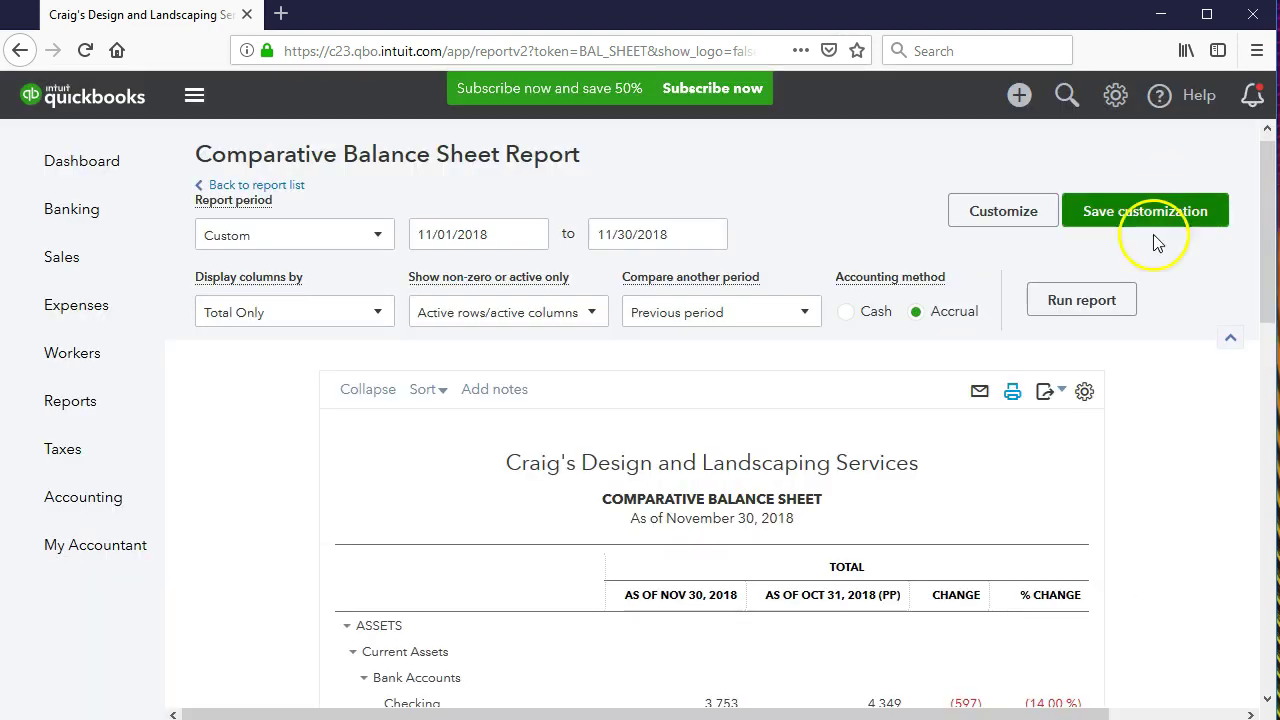
Export the comparative balance sheet to Excel and open the downloaded workbook in Microsoft Excel
{"action": "left_click", "coordinate": [1062, 391]}
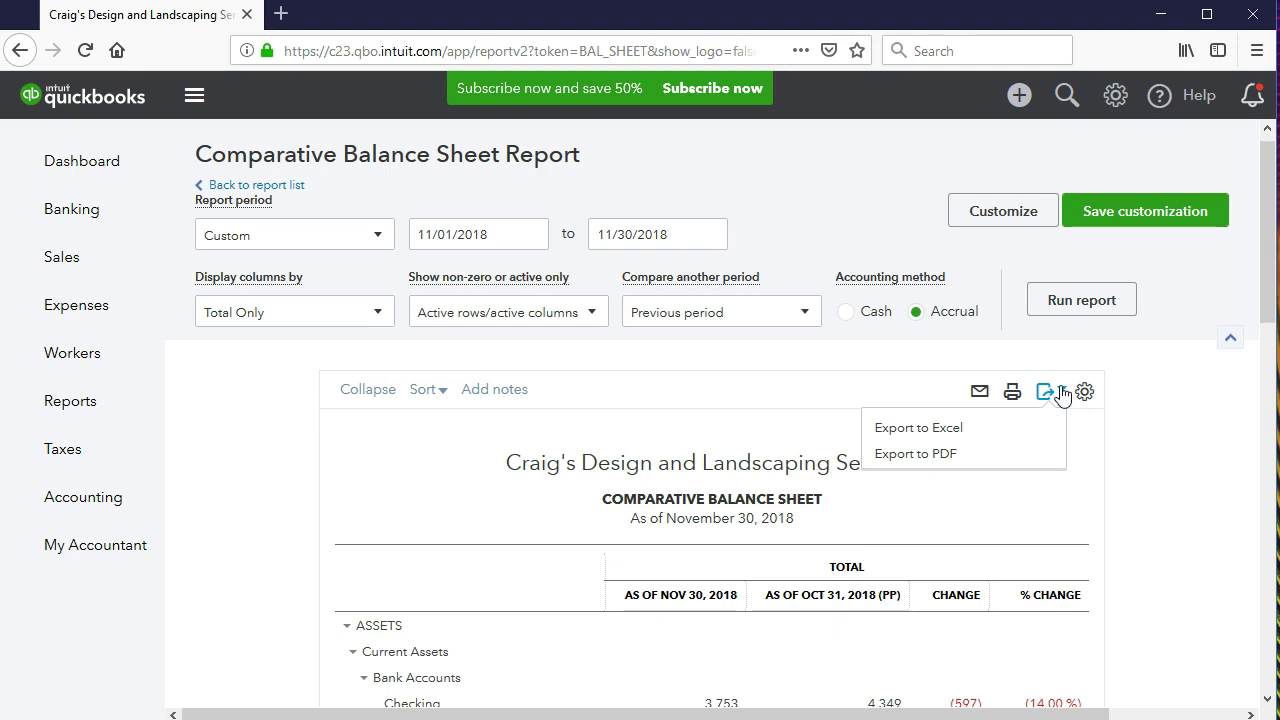
{"action": "left_click", "coordinate": [989, 435]}
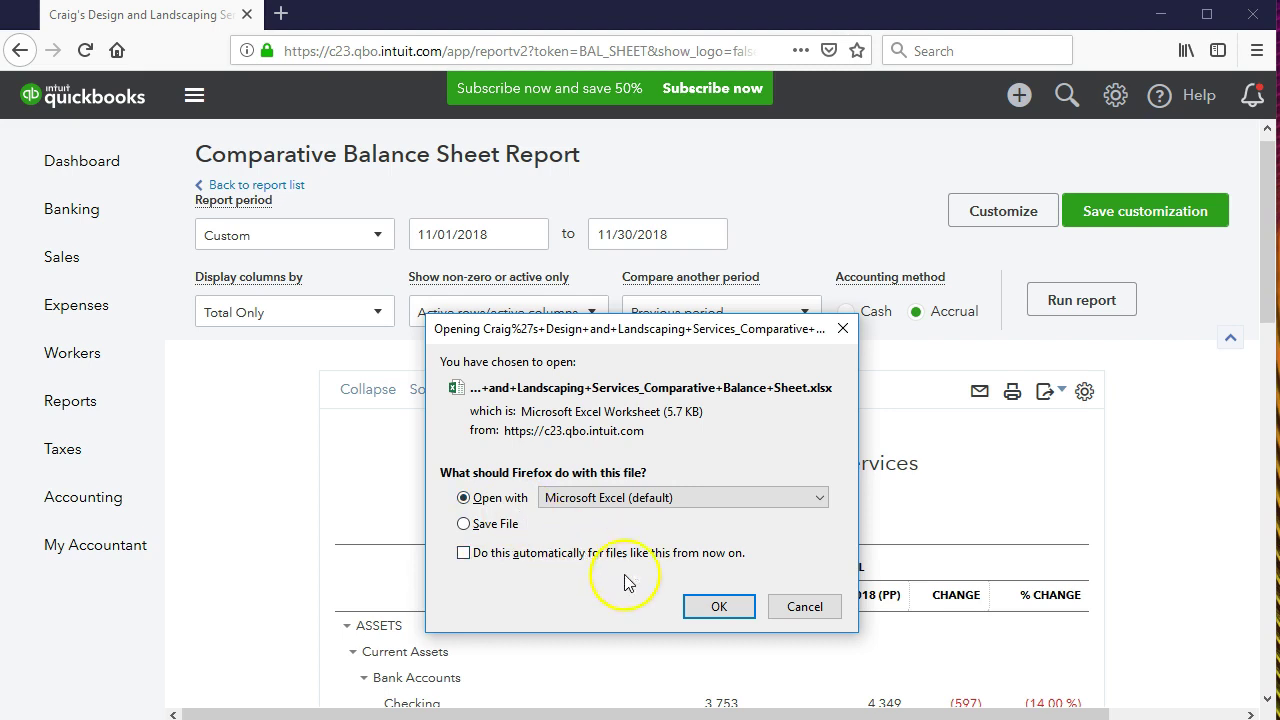
{"action": "left_click", "coordinate": [704, 607]}
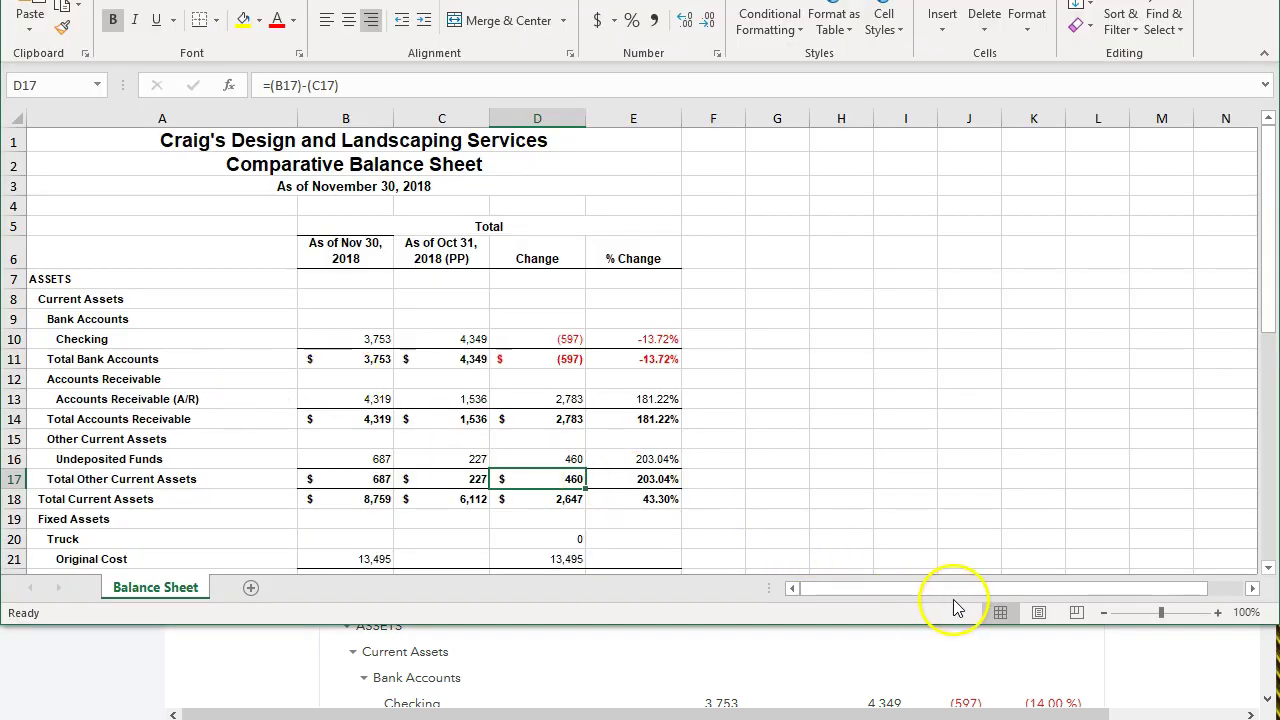
Examine how the exported balance sheet divides across printed pages in Page Layout view, and return to Normal view
{"action": "left_click", "coordinate": [1038, 614]}
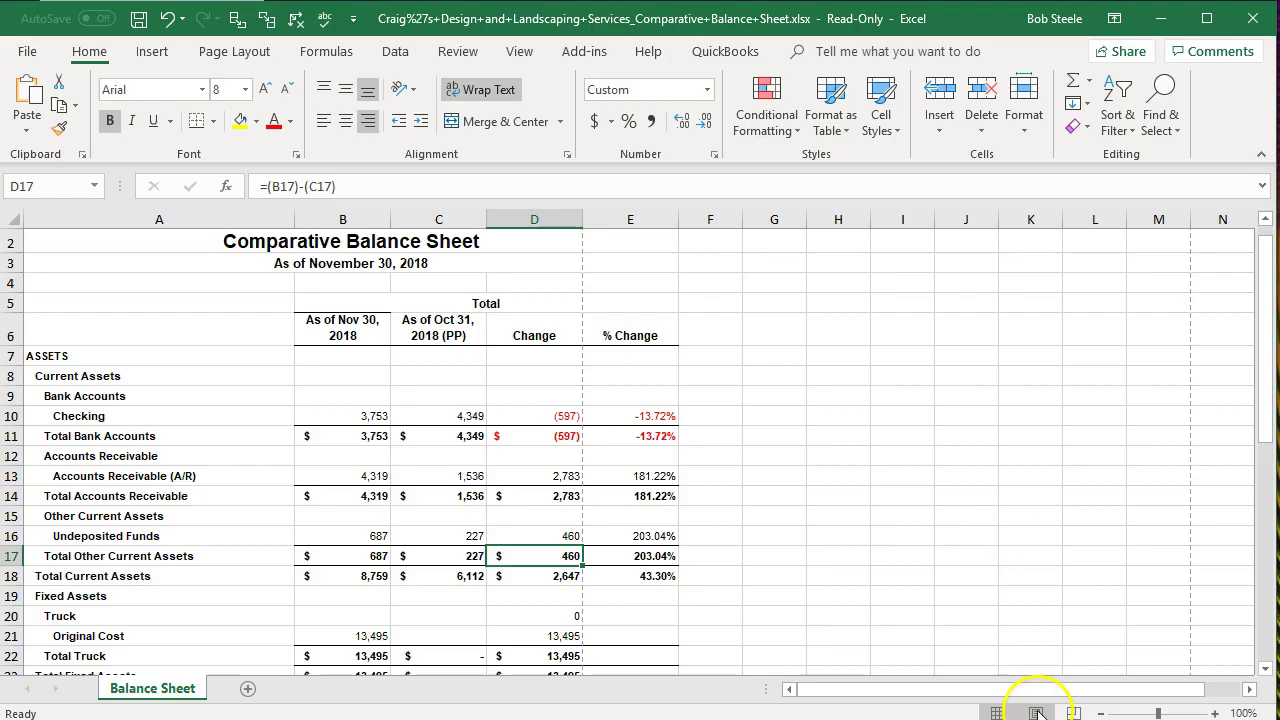
{"action": "left_click", "coordinate": [1038, 613]}
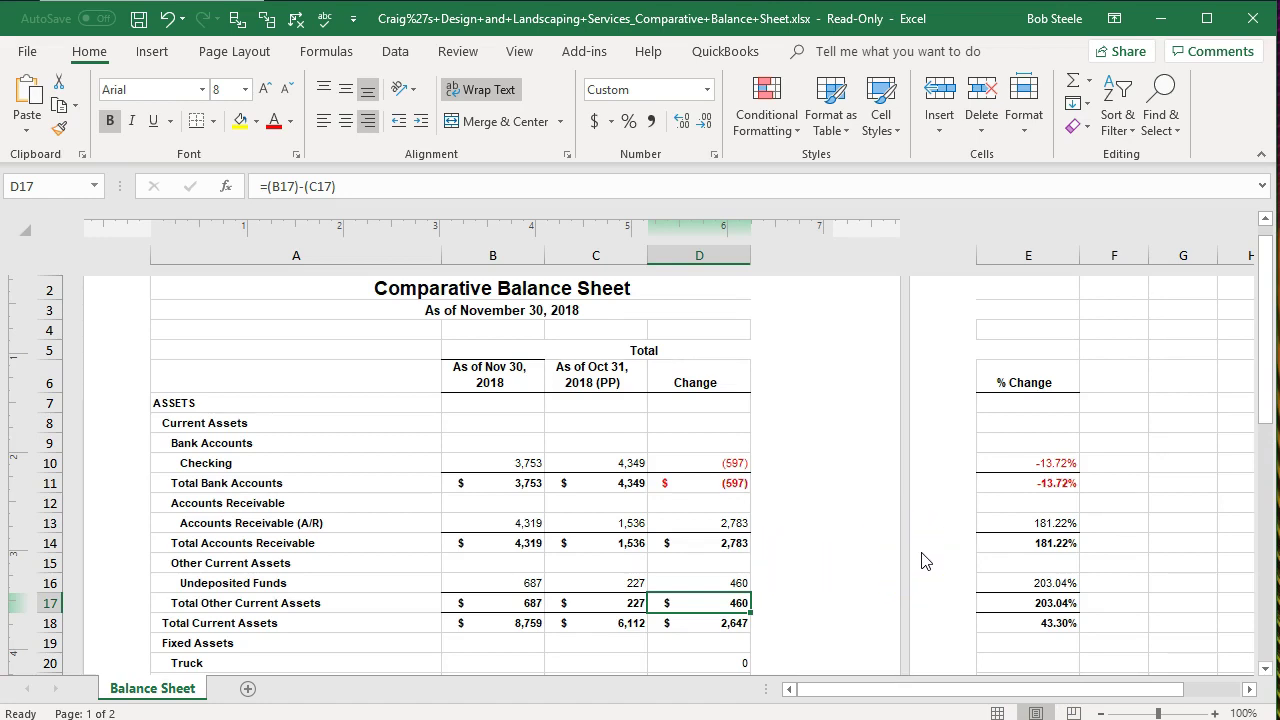
{"action": "scroll", "coordinate": [717, 586], "scroll_direction": "down", "scroll_amount": 5}
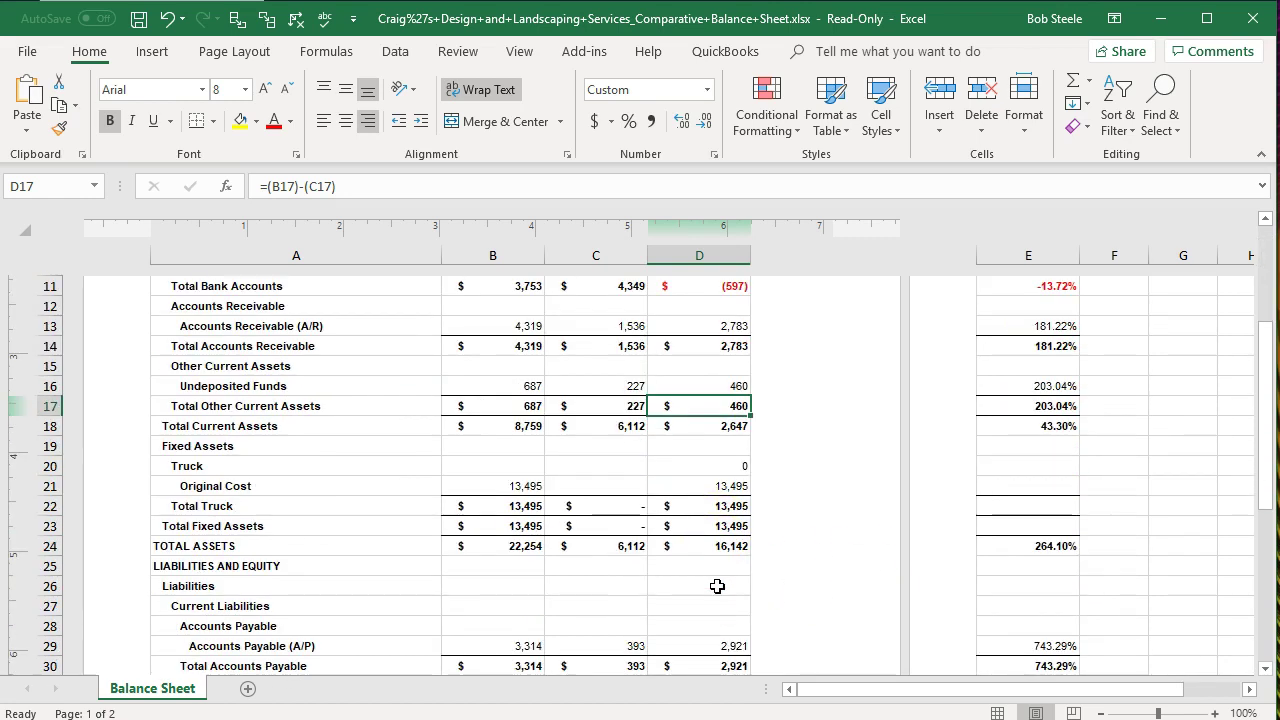
{"action": "scroll", "coordinate": [717, 586], "scroll_direction": "down", "scroll_amount": 6}
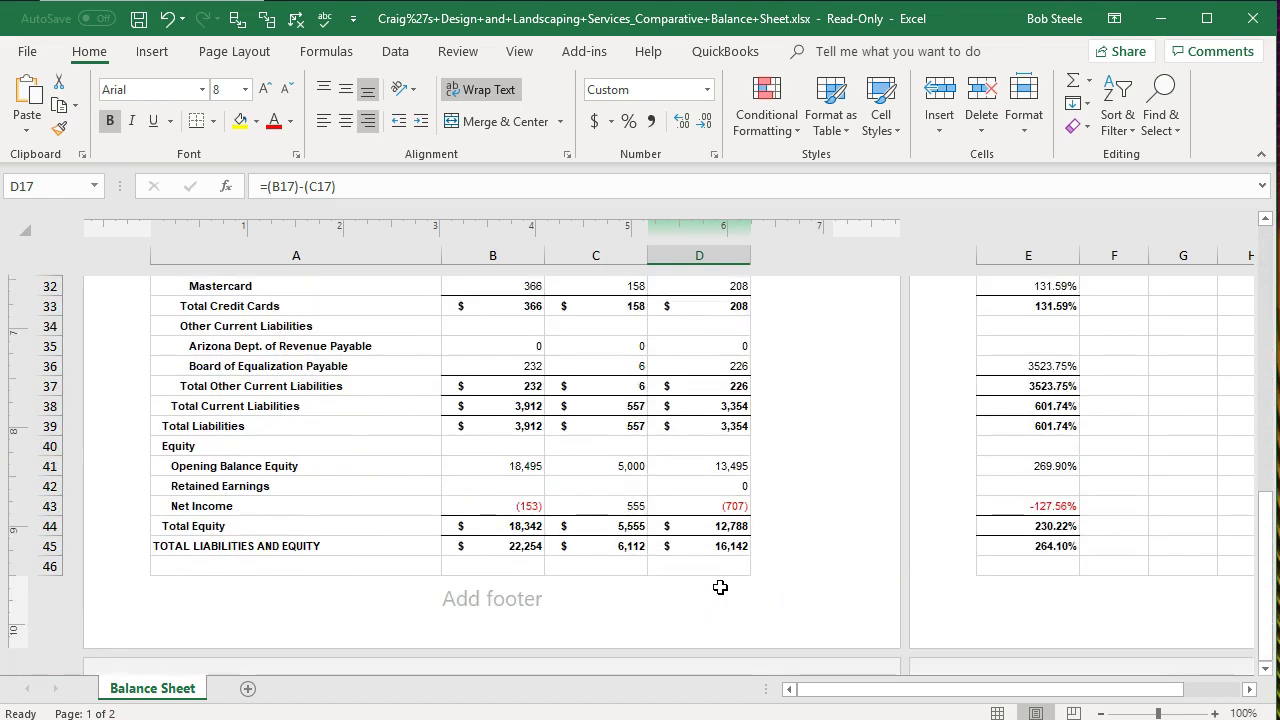
{"action": "scroll", "coordinate": [720, 587], "scroll_direction": "down", "scroll_amount": 2}
{"action": "scroll", "coordinate": [720, 587], "scroll_direction": "up", "scroll_amount": 4}
{"action": "scroll", "coordinate": [720, 587], "scroll_direction": "up", "scroll_amount": 9}
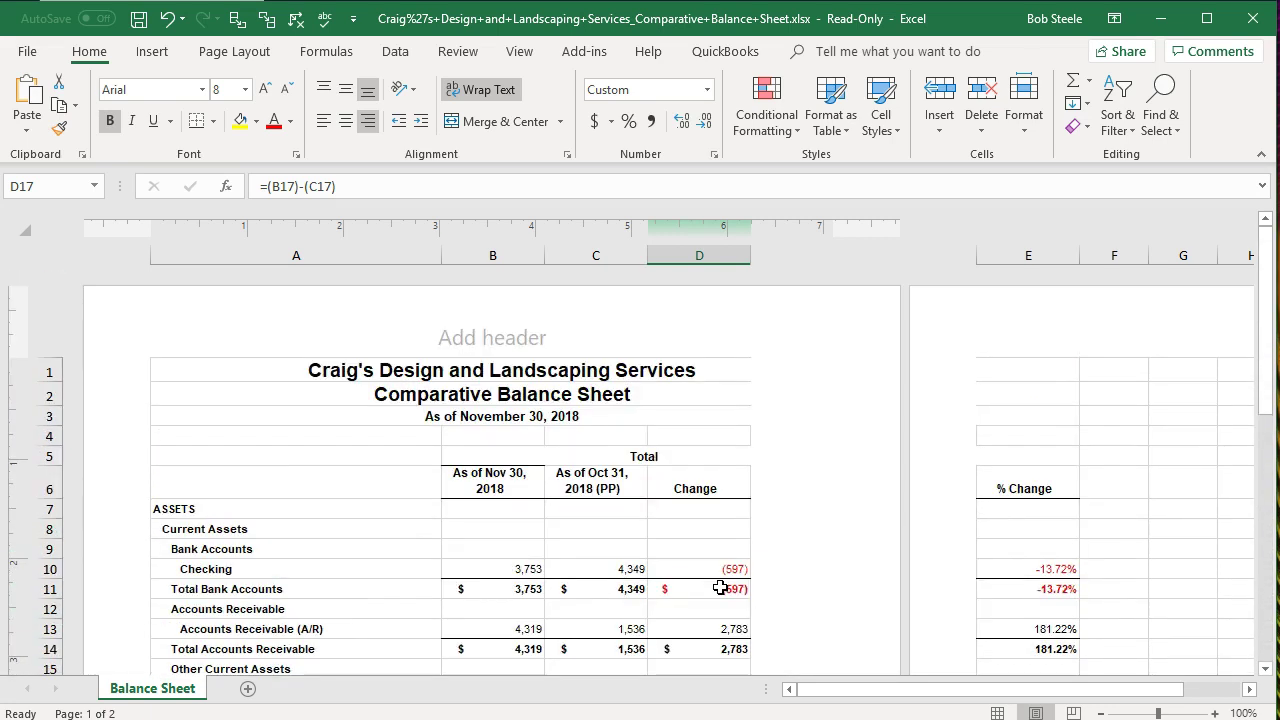
{"action": "left_click", "coordinate": [996, 712]}
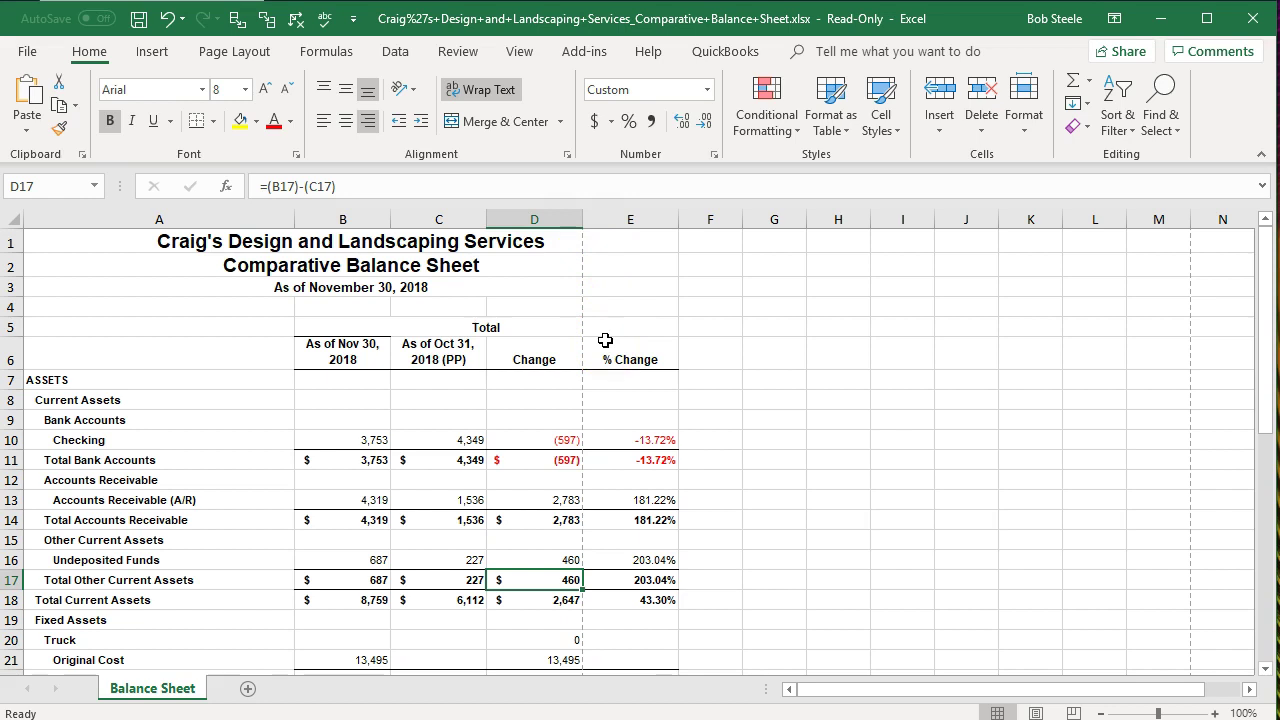
Set the Balance Sheet worksheet's page orientation to landscape
{"action": "left_click", "coordinate": [252, 56]}
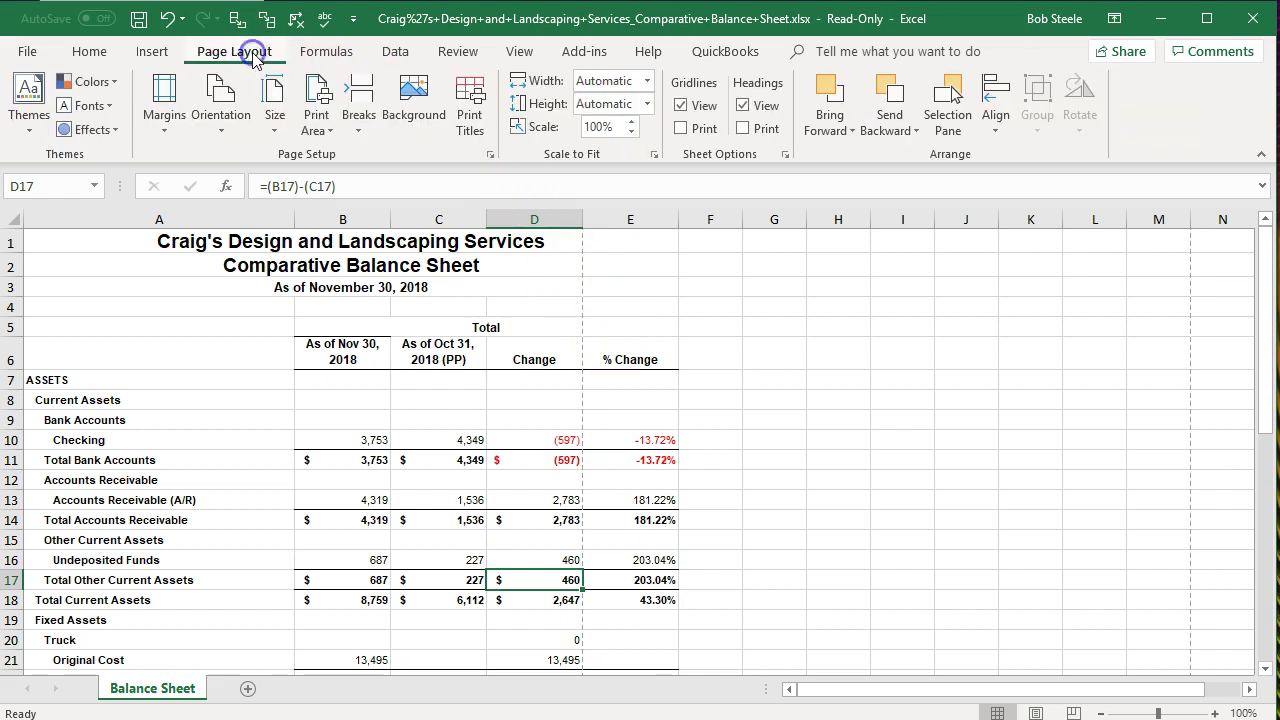
{"action": "left_click", "coordinate": [240, 115]}
{"action": "left_click", "coordinate": [244, 209]}
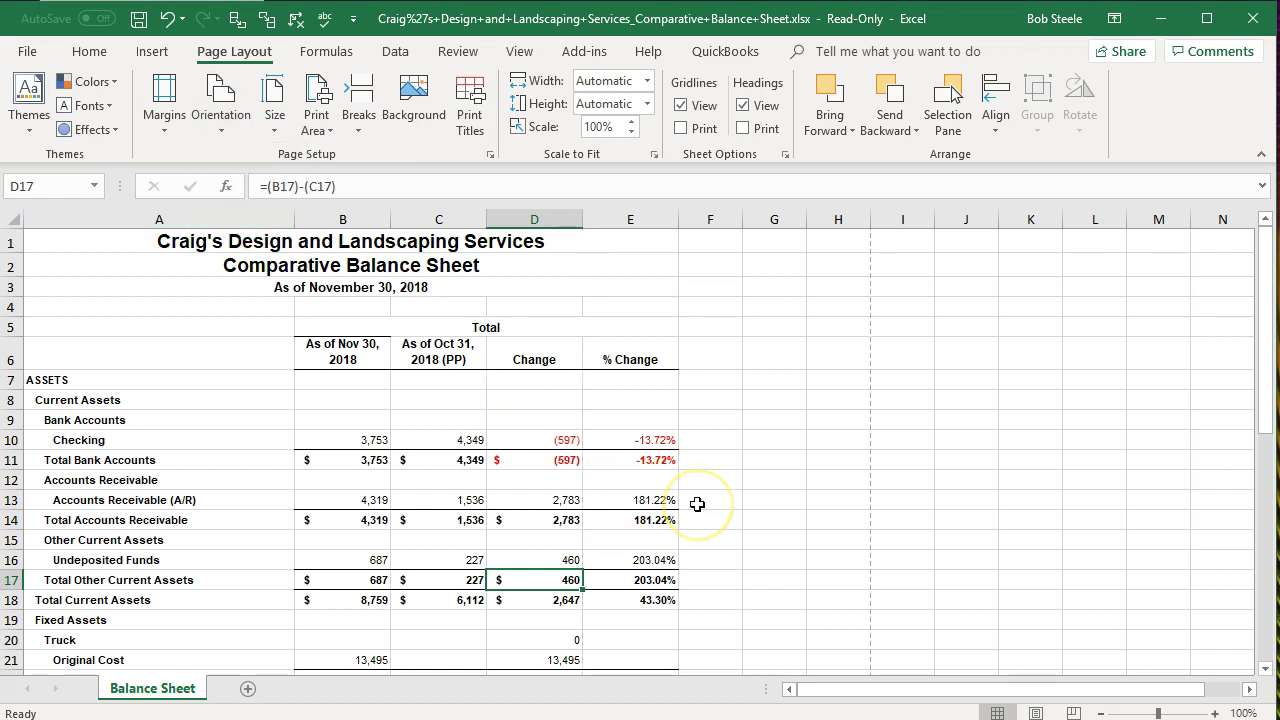
Change the Balance Sheet worksheet's page orientation back to portrait and check where the page breaks fall
{"action": "scroll", "coordinate": [697, 504], "scroll_direction": "down", "scroll_amount": 3}
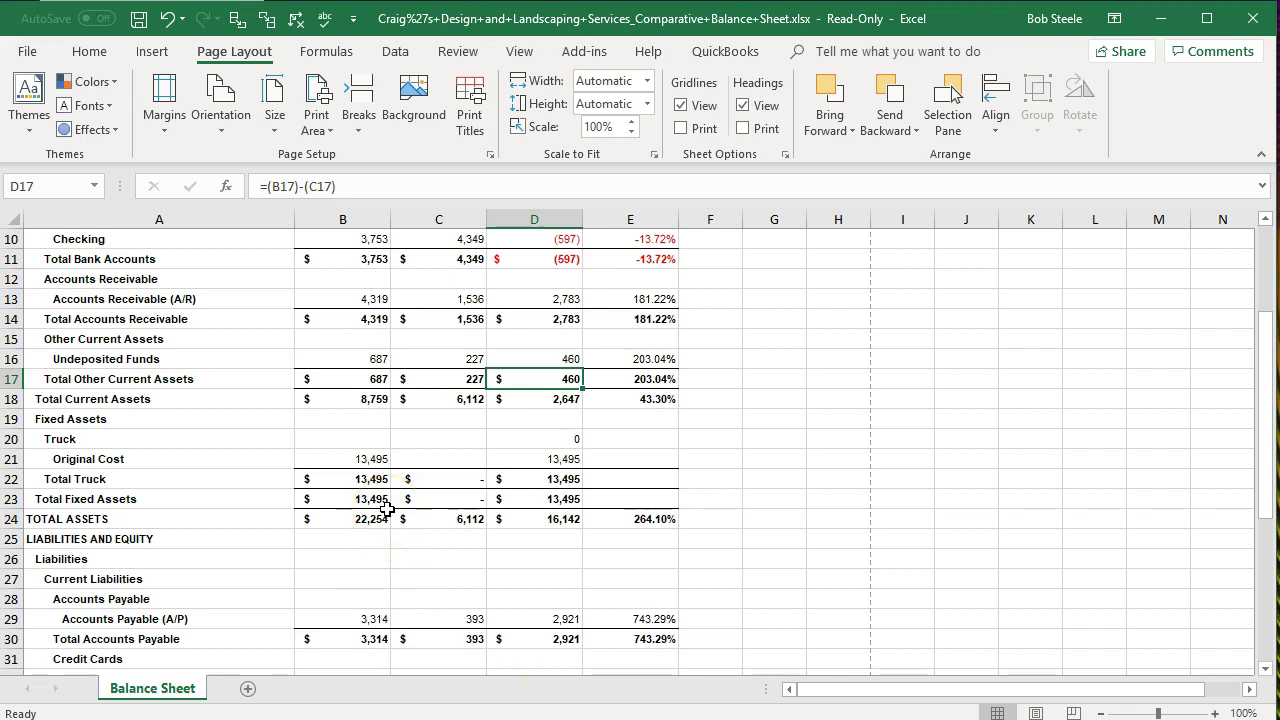
{"action": "scroll", "coordinate": [386, 508], "scroll_direction": "up", "scroll_amount": 3}
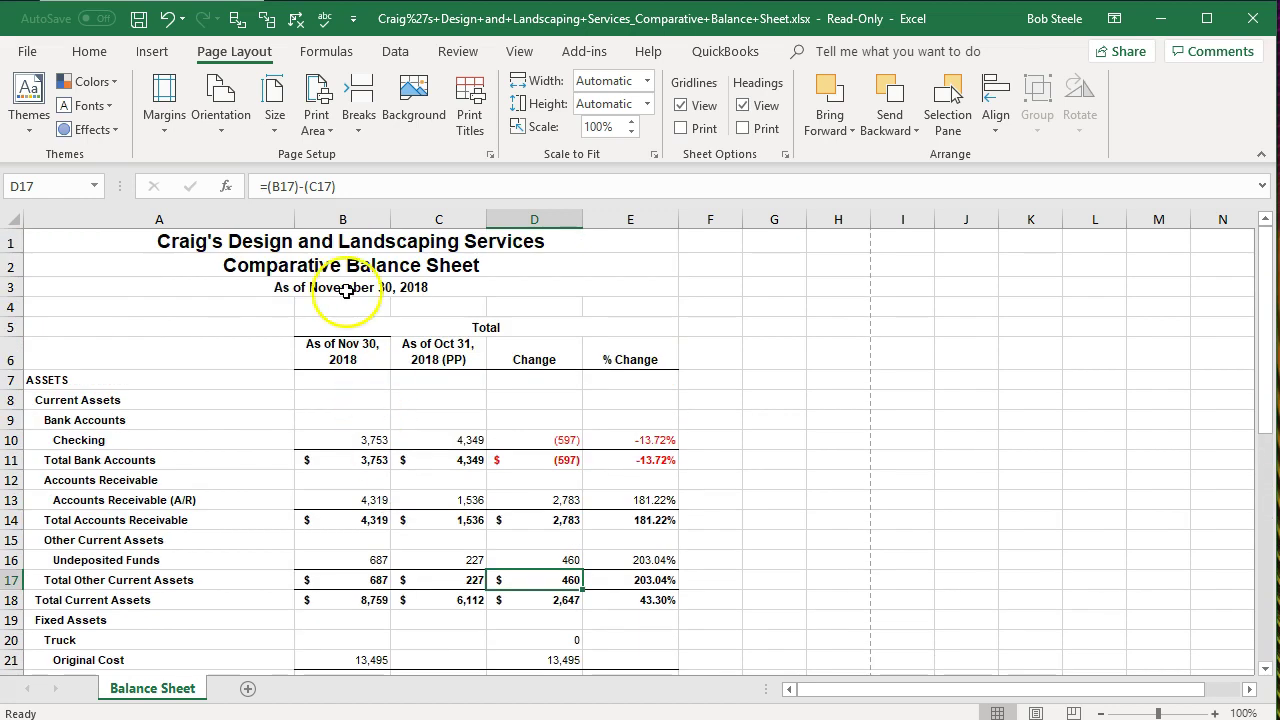
{"action": "left_click", "coordinate": [238, 134]}
{"action": "left_click", "coordinate": [228, 165]}
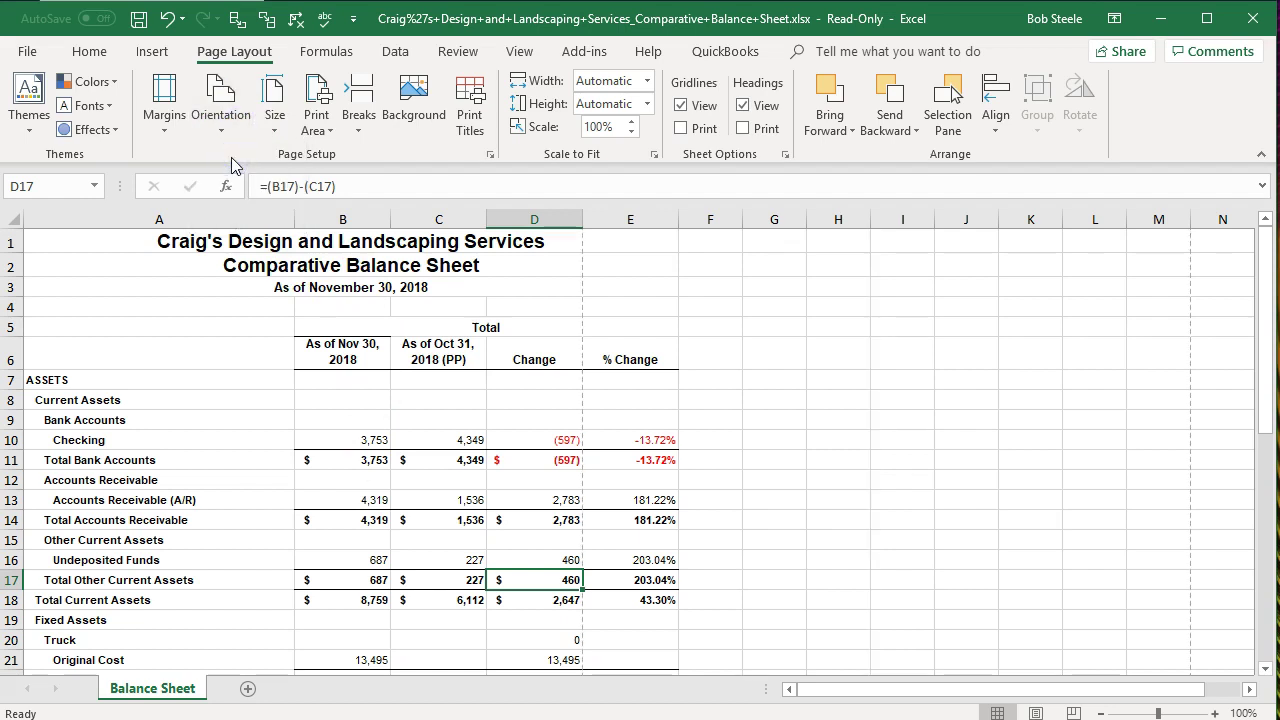
{"action": "scroll", "coordinate": [271, 480], "scroll_direction": "down", "scroll_amount": 6}
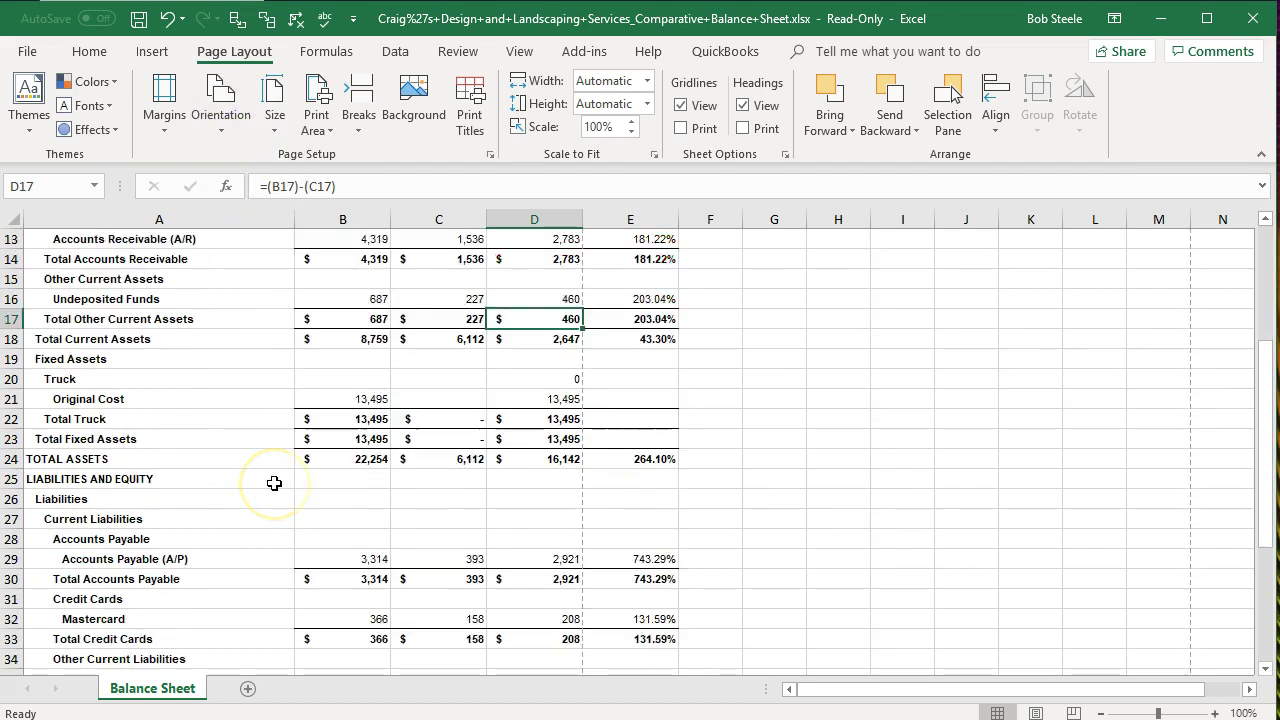
{"action": "scroll", "coordinate": [268, 563], "scroll_direction": "down", "scroll_amount": 3}
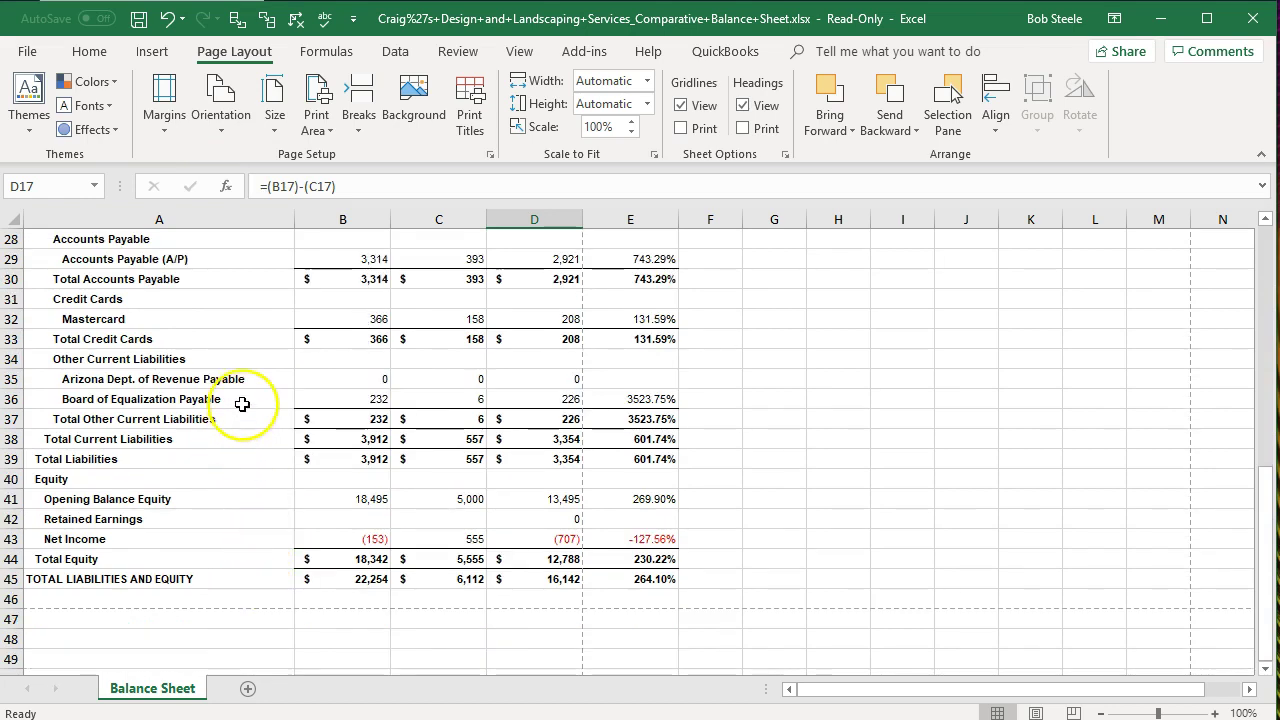
{"action": "scroll", "coordinate": [252, 394], "scroll_direction": "up", "scroll_amount": 3}
{"action": "scroll", "coordinate": [252, 394], "scroll_direction": "up", "scroll_amount": 6}
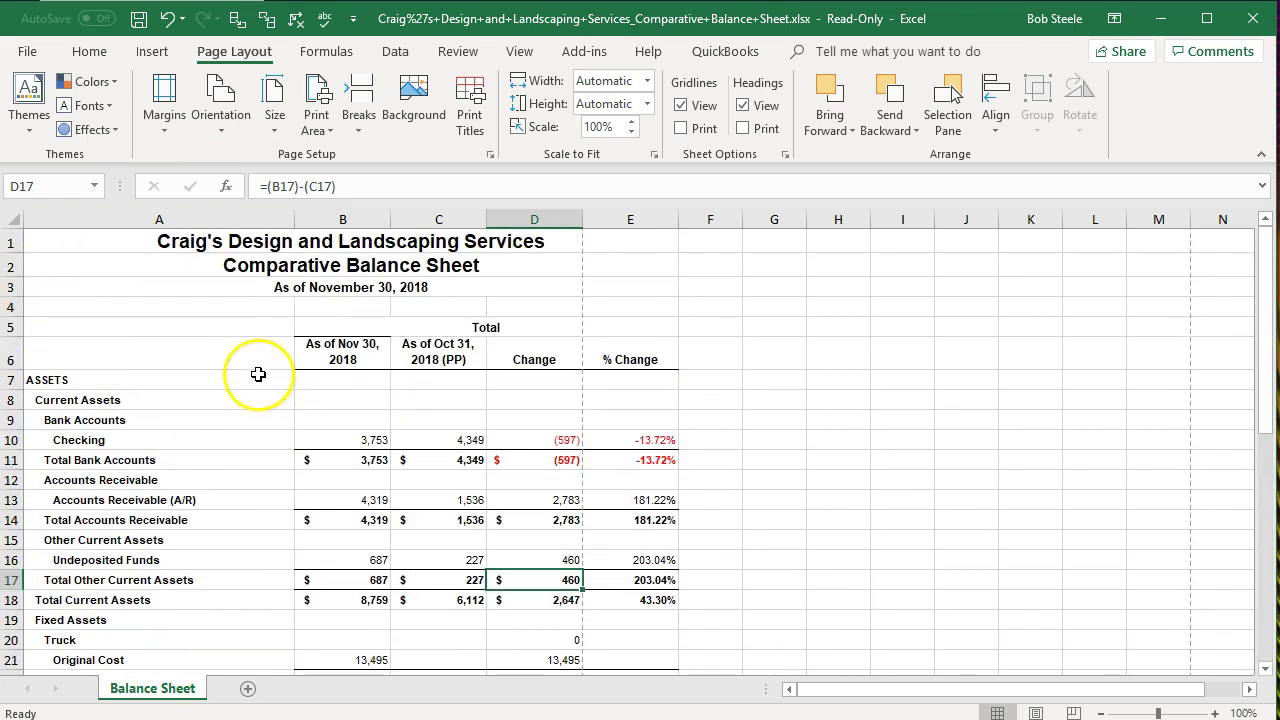
Narrow column A so that all columns through % Change fit within one portrait page width, and check the rows below
{"action": "left_click_drag", "start_coordinate": [295, 220], "coordinate": [284, 220]}
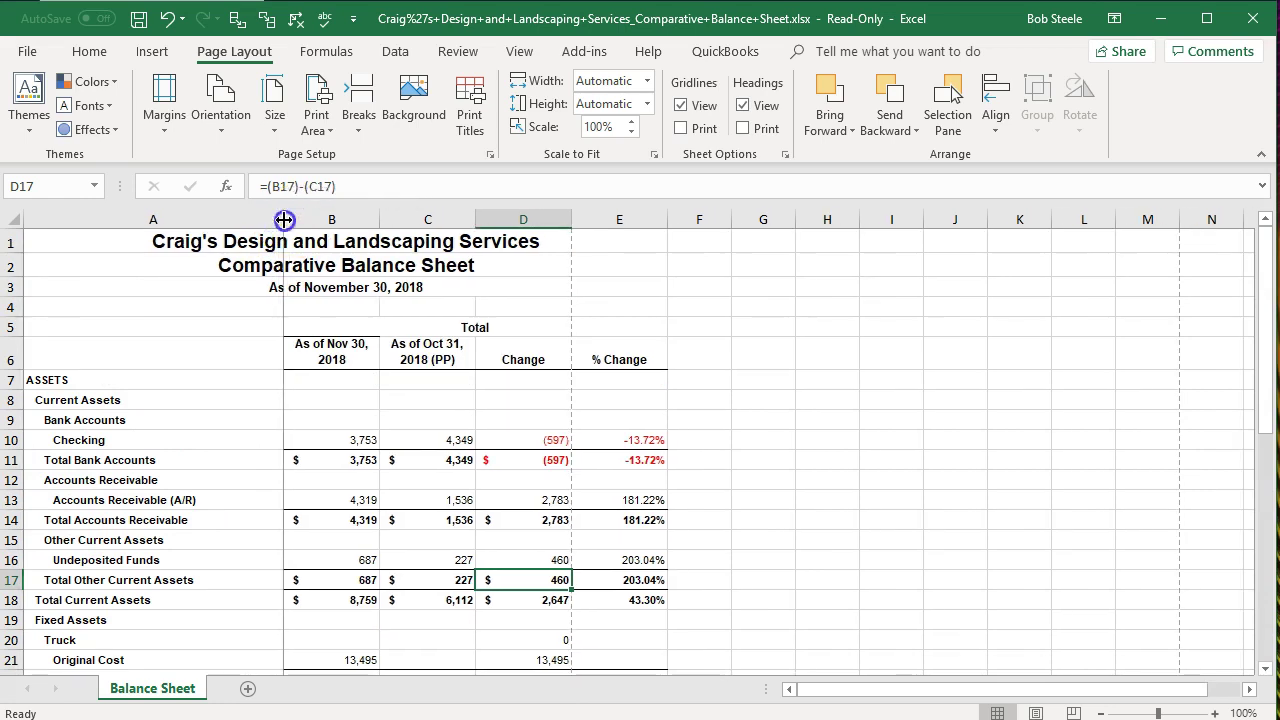
{"action": "double_click", "coordinate": [284, 220]}
{"action": "left_click", "coordinate": [264, 218]}
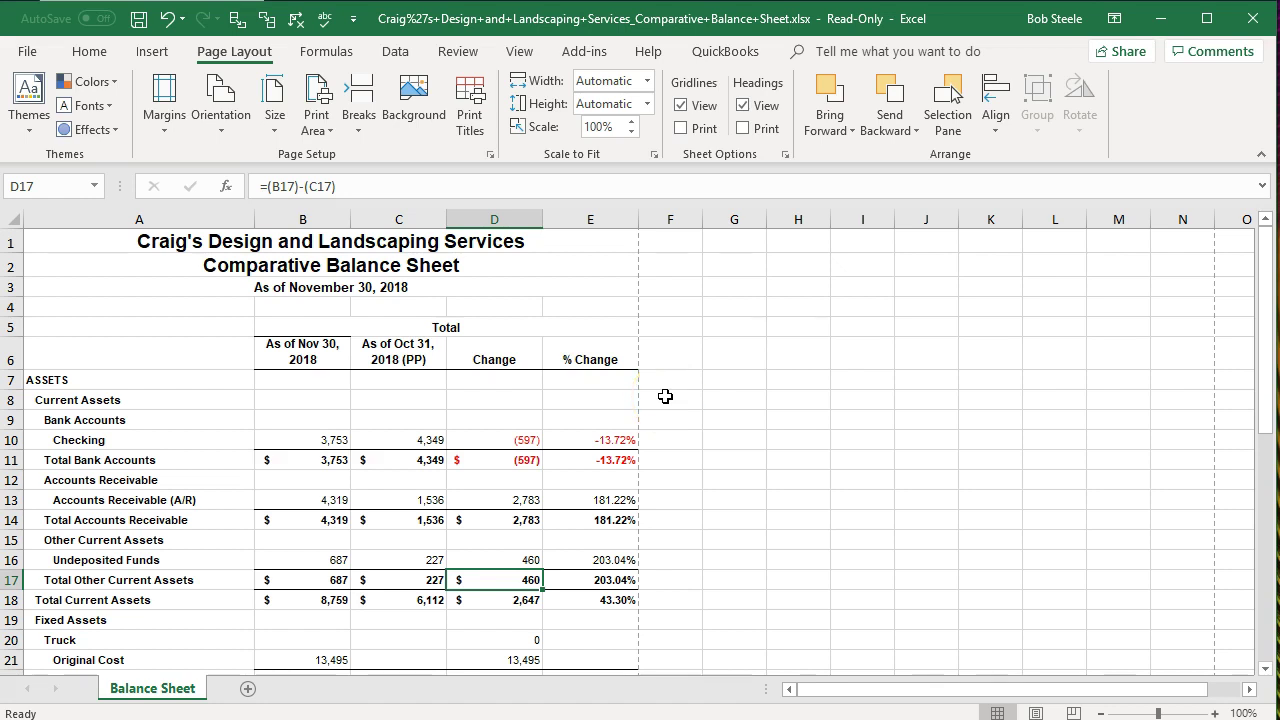
{"action": "scroll", "coordinate": [663, 474], "scroll_direction": "down", "scroll_amount": 3}
{"action": "left_click", "coordinate": [612, 399]}
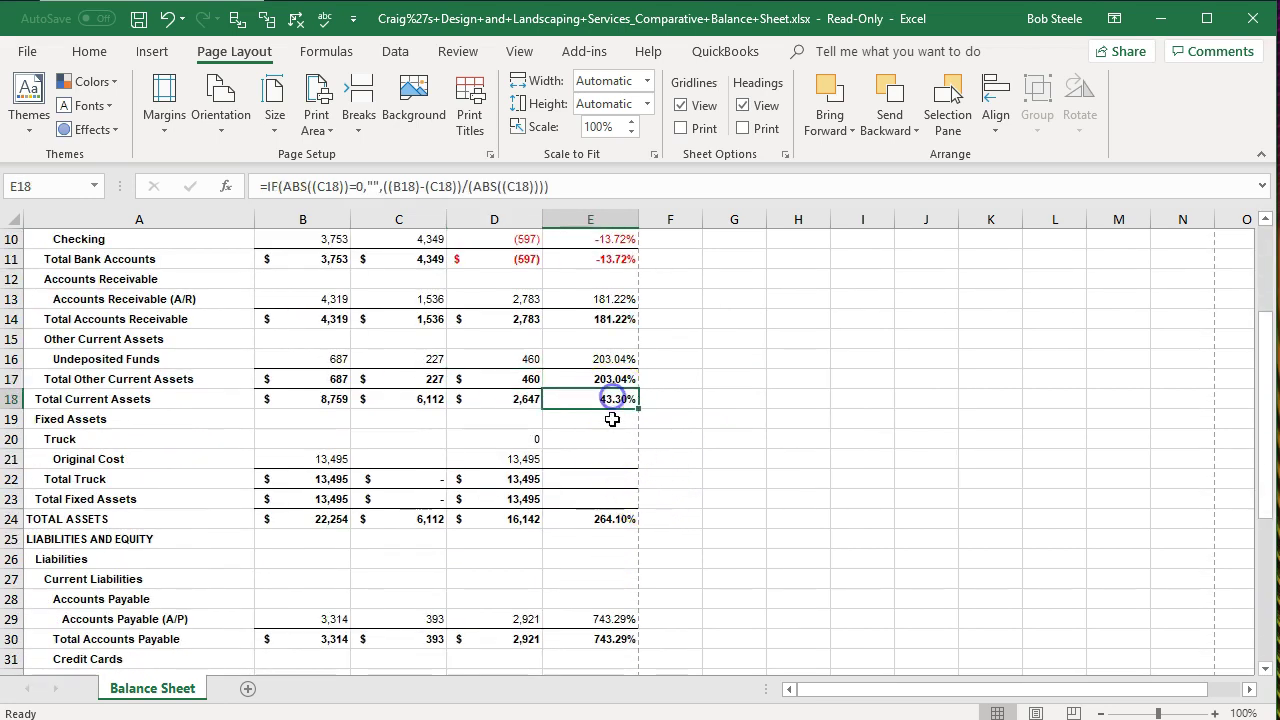
{"action": "scroll", "coordinate": [612, 419], "scroll_direction": "down", "scroll_amount": 1}
{"action": "left_click", "coordinate": [612, 458]}
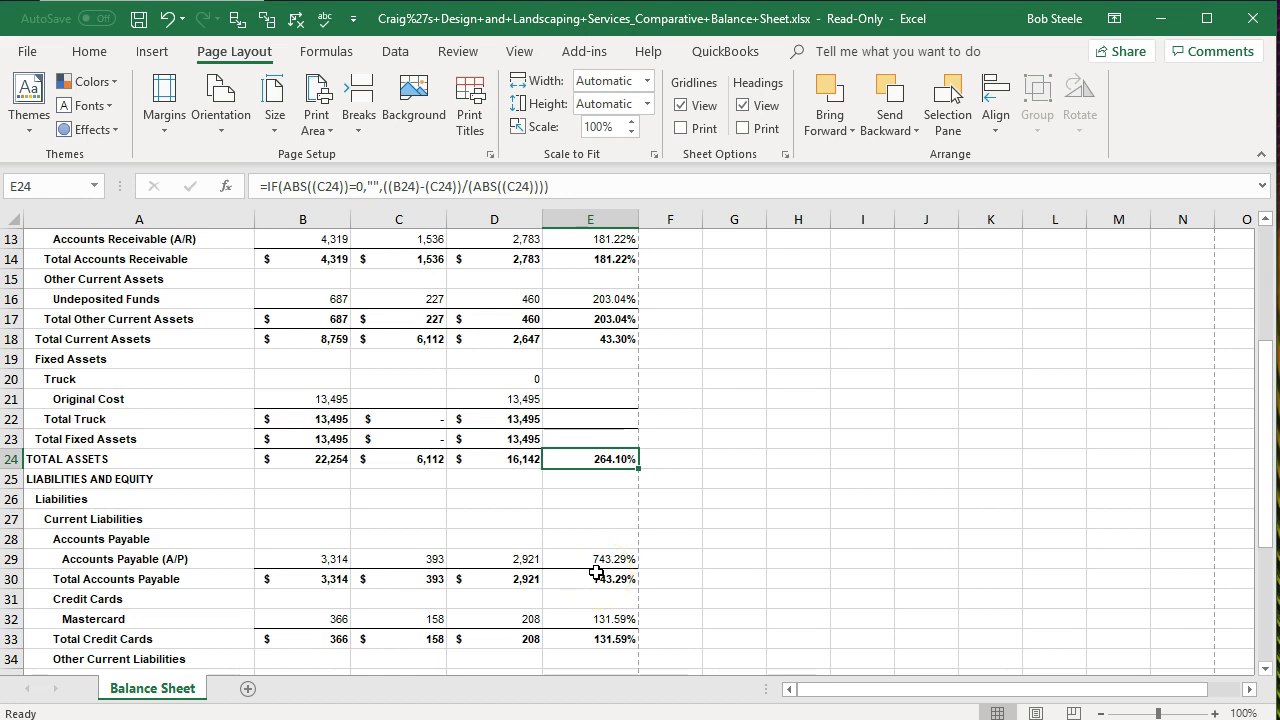
{"action": "scroll", "coordinate": [596, 572], "scroll_direction": "up", "scroll_amount": 4}
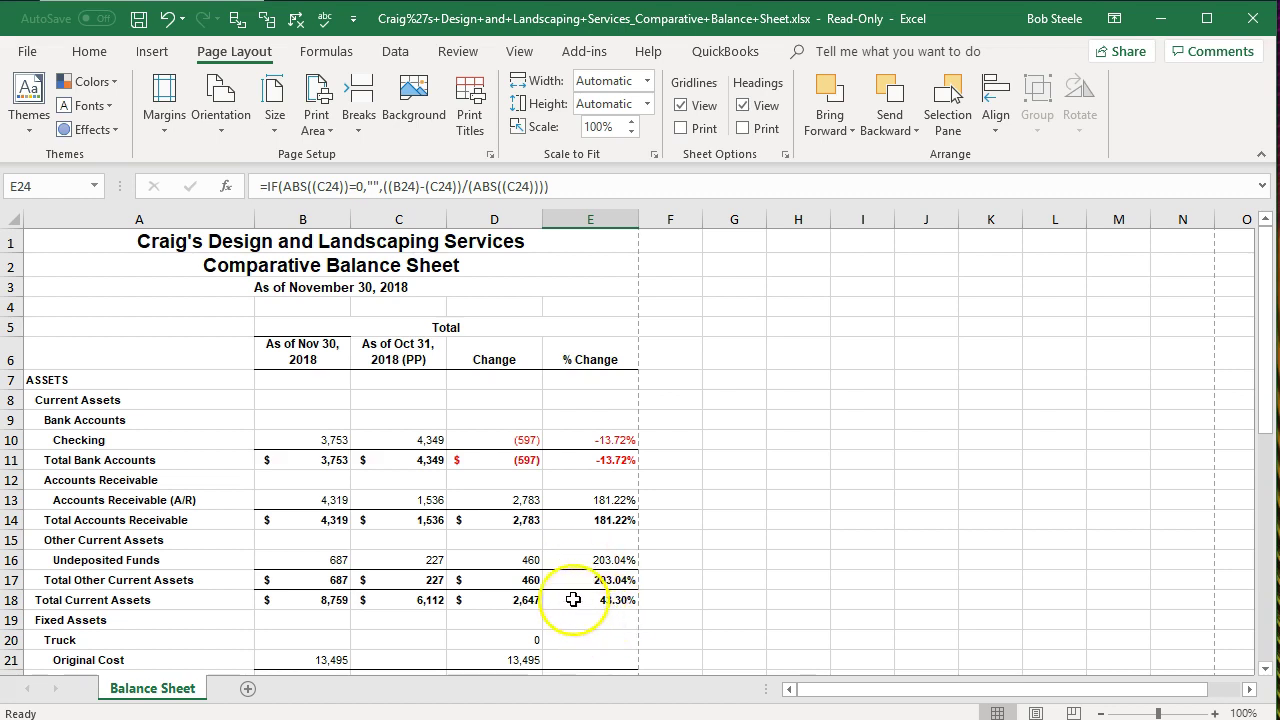
Start saving a copy of the workbook and choose the Section 2 folder inside GGG on the Desktop as its location
{"action": "left_click", "coordinate": [27, 51]}
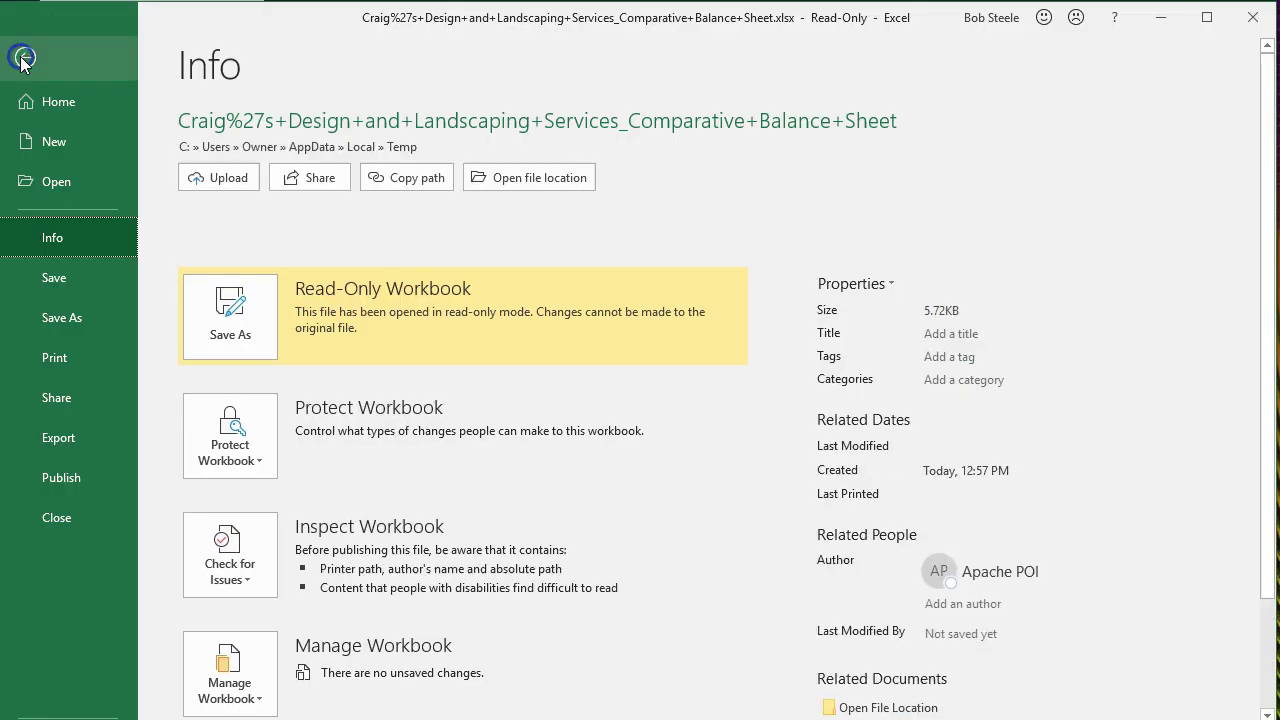
{"action": "left_click", "coordinate": [71, 314]}
{"action": "left_click", "coordinate": [218, 375]}
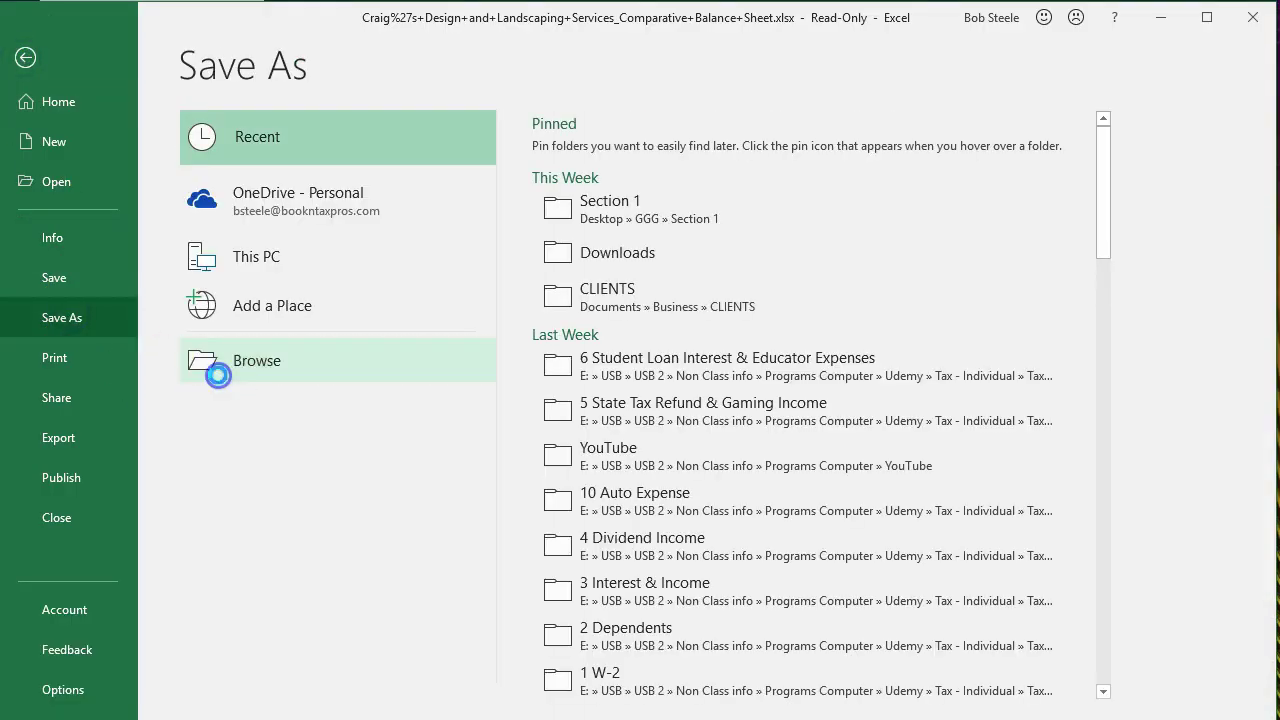
{"action": "scroll", "coordinate": [162, 246], "scroll_direction": "up", "scroll_amount": 3}
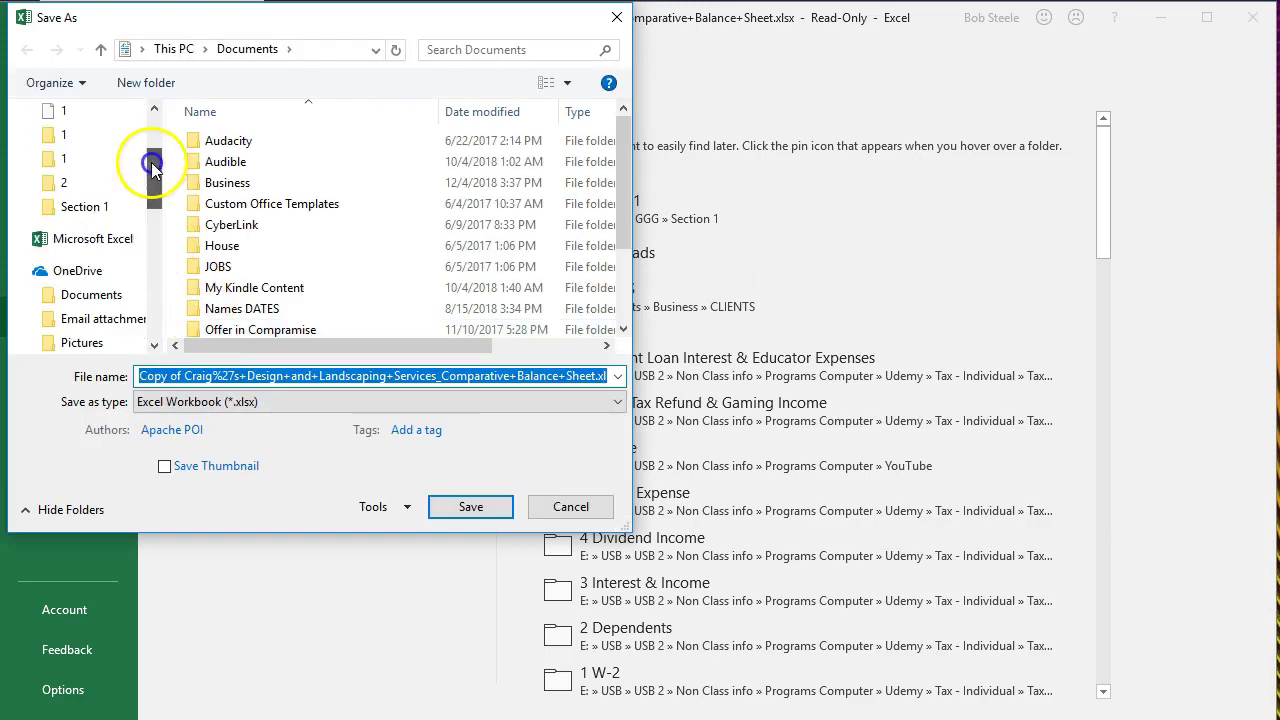
{"action": "left_click", "coordinate": [98, 157]}
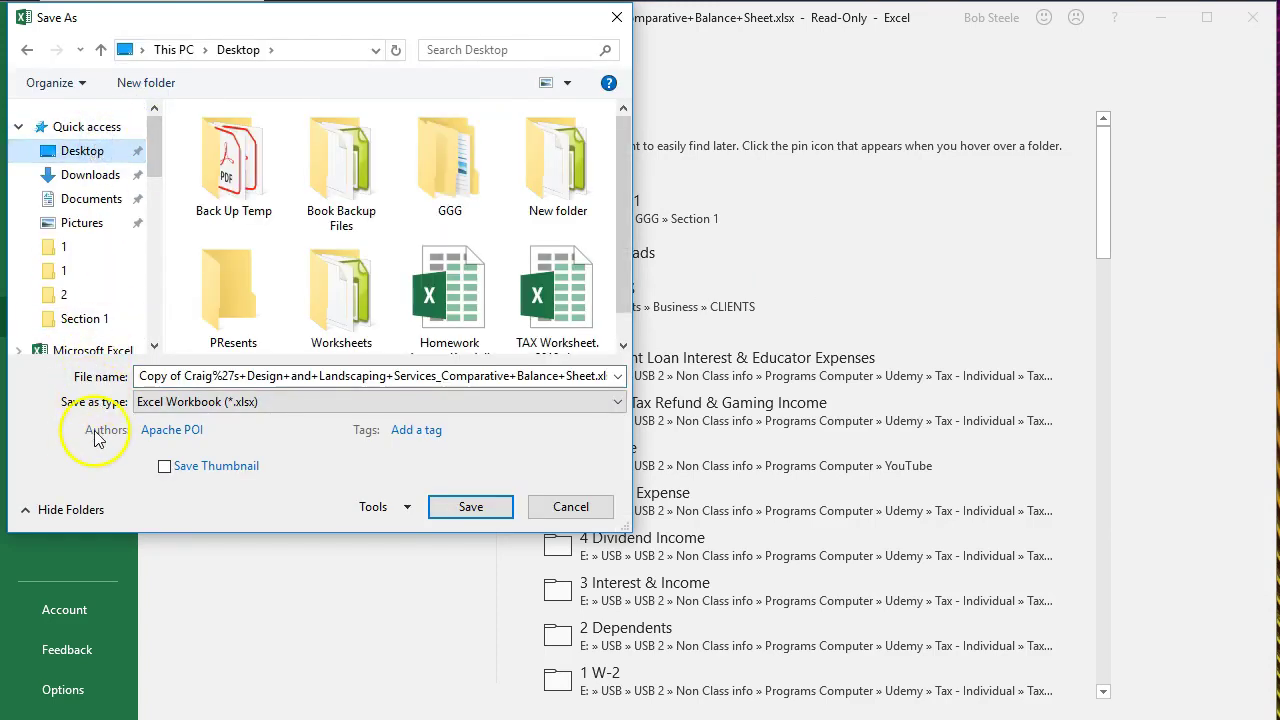
{"action": "double_click", "coordinate": [443, 170]}
{"action": "double_click", "coordinate": [268, 174]}
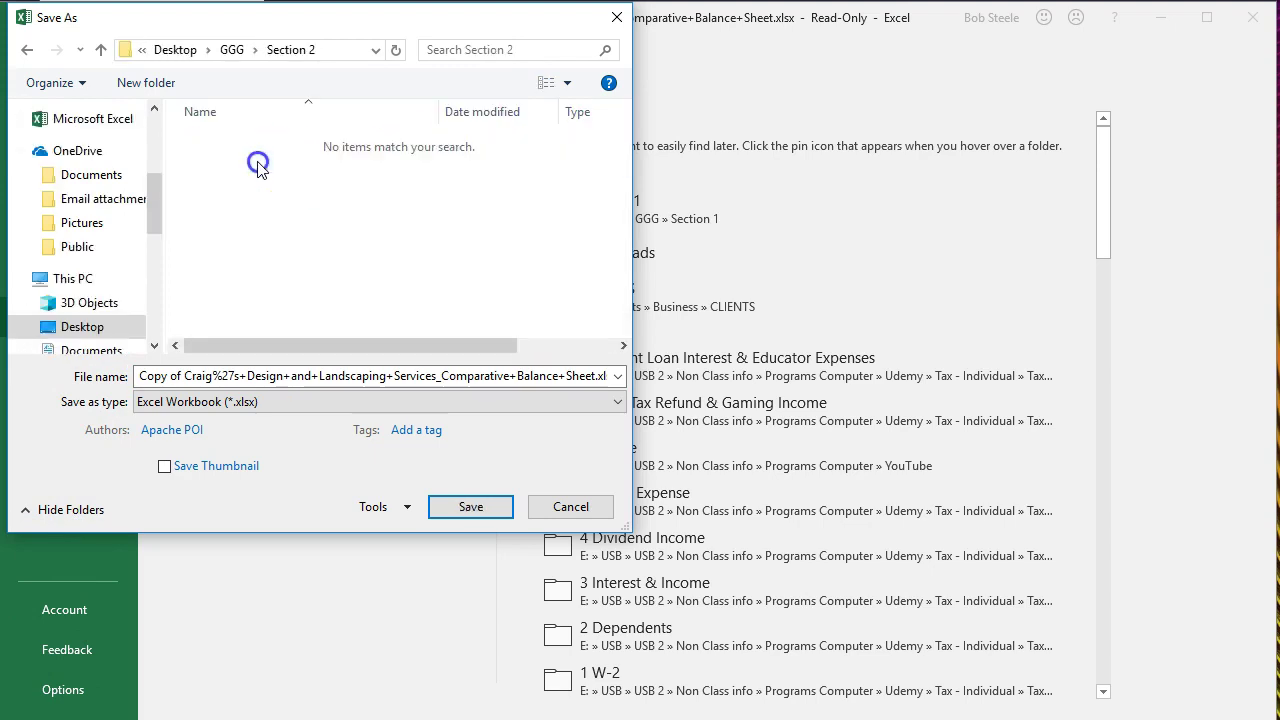
Name the workbook copy "Comparative Balance Sheet 11.30.18.xlsx" and save it
{"action": "left_click_drag", "start_coordinate": [137, 377], "coordinate": [880, 349]}
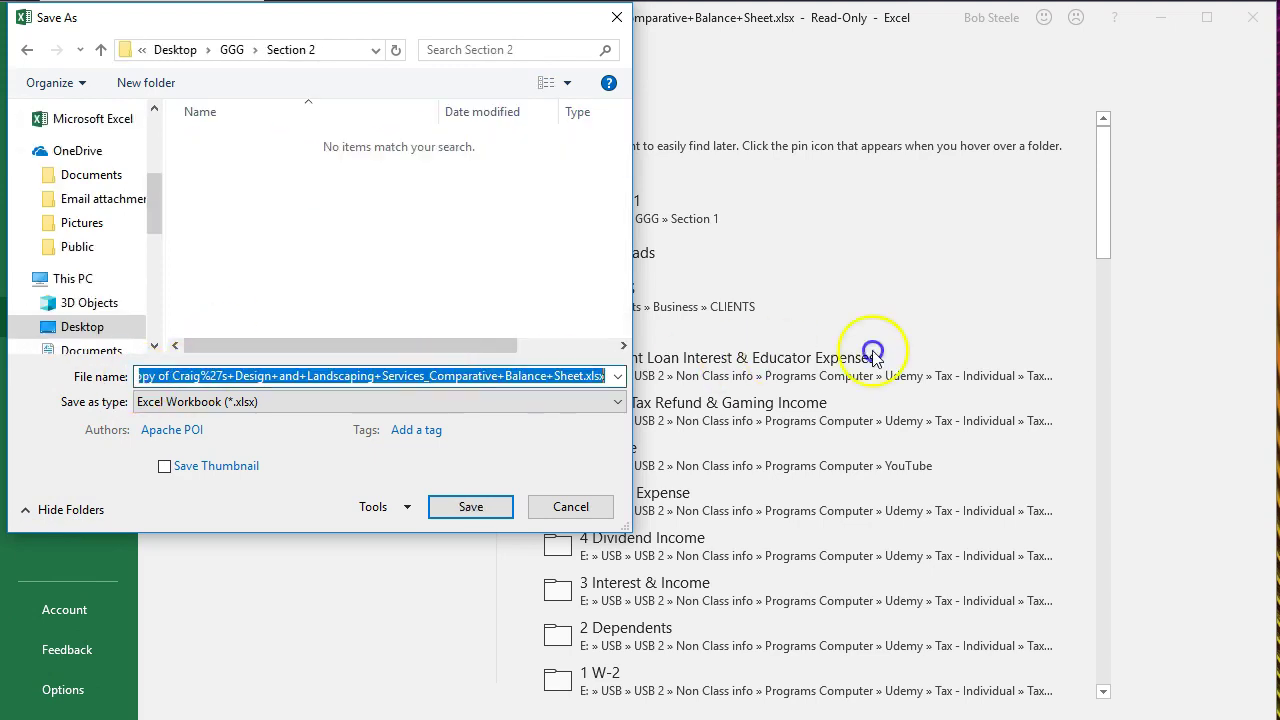
{"action": "type", "text": "B"}
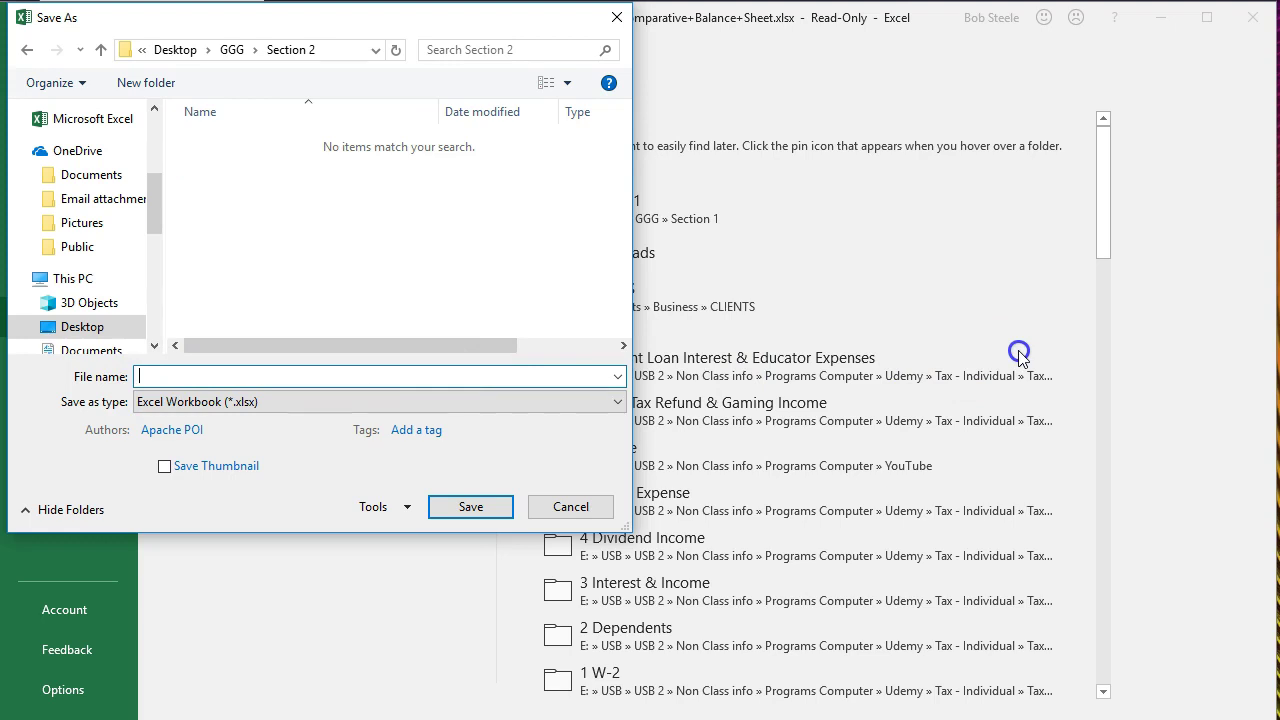
{"action": "type", "text": "C"}
{"action": "key", "text": "Down"}
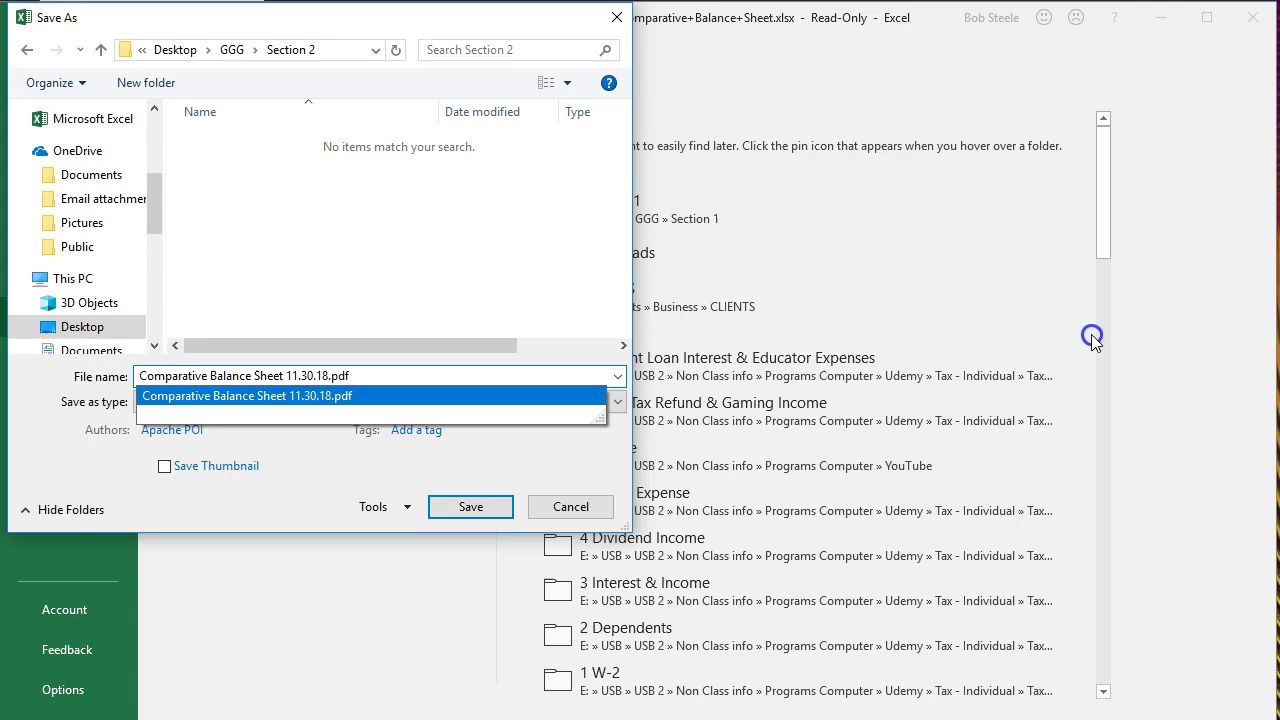
{"action": "left_click", "coordinate": [454, 243]}
{"action": "left_click", "coordinate": [470, 507]}
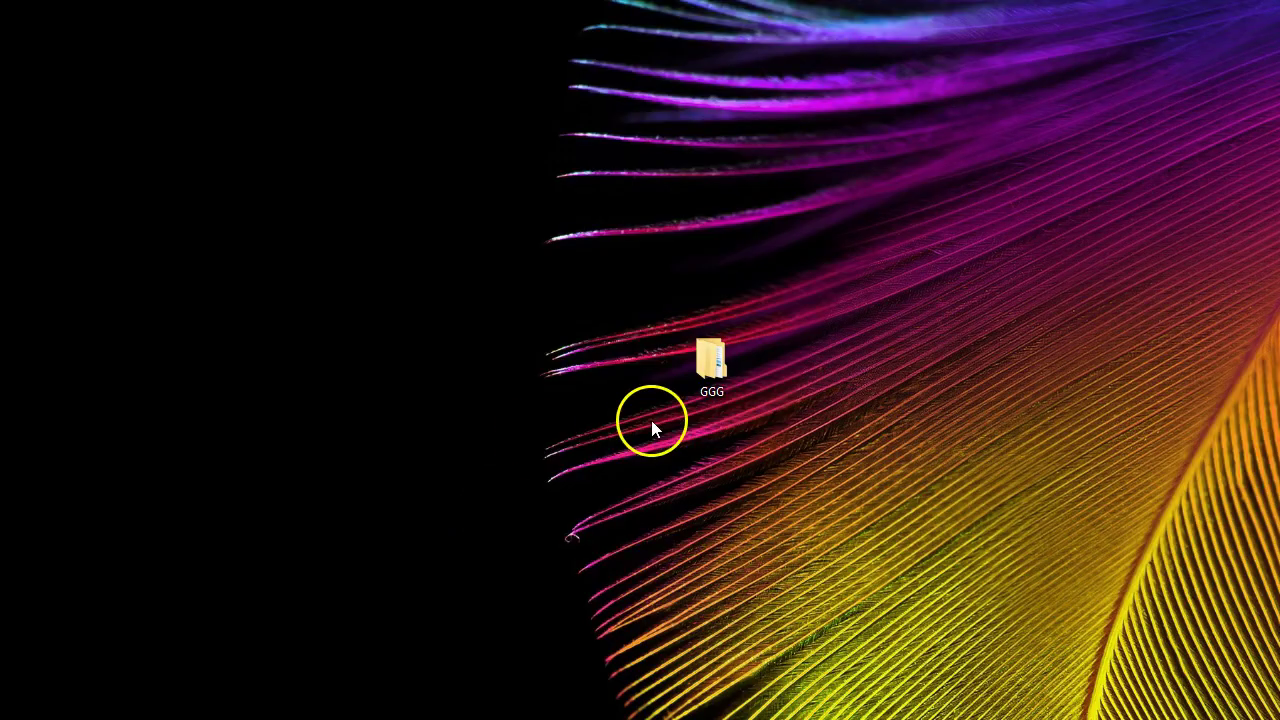
From the desktop, open "Comparative Balance Sheet 11.30.18.pdf" in the GGG > Section 2 folder, review it, and close it
{"action": "double_click", "coordinate": [706, 377]}
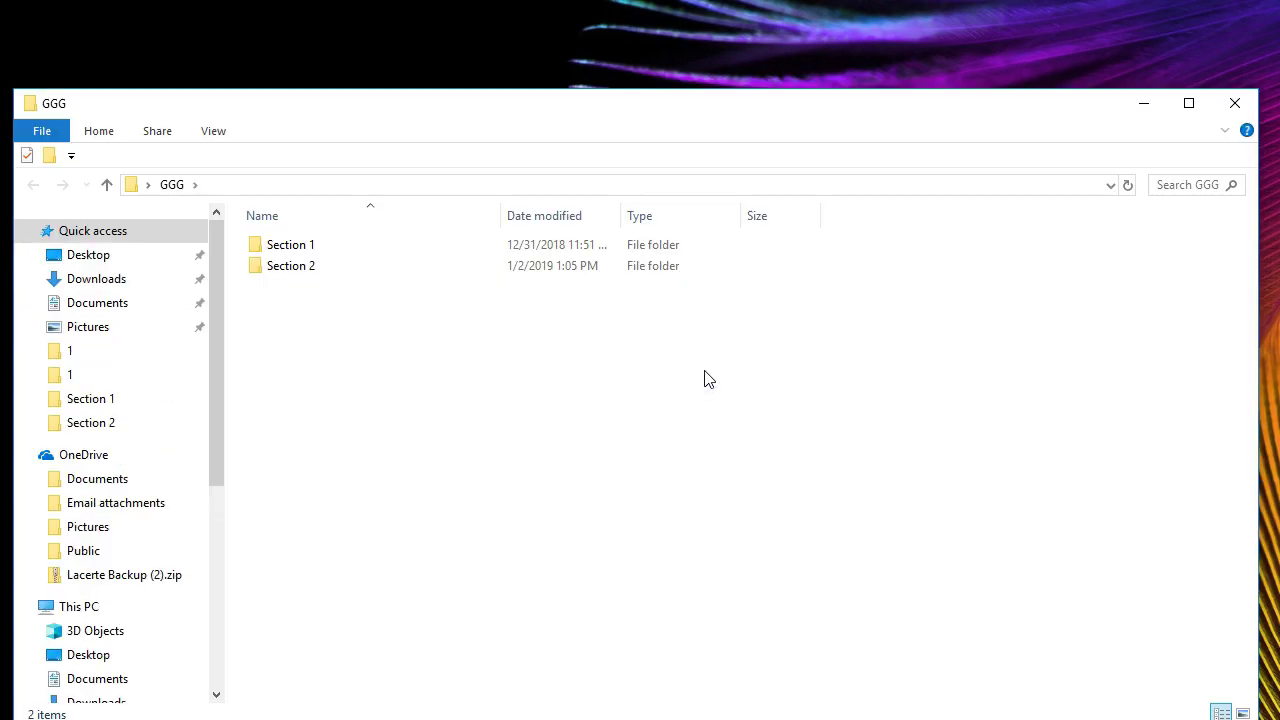
{"action": "left_click", "coordinate": [330, 272]}
{"action": "double_click", "coordinate": [330, 272]}
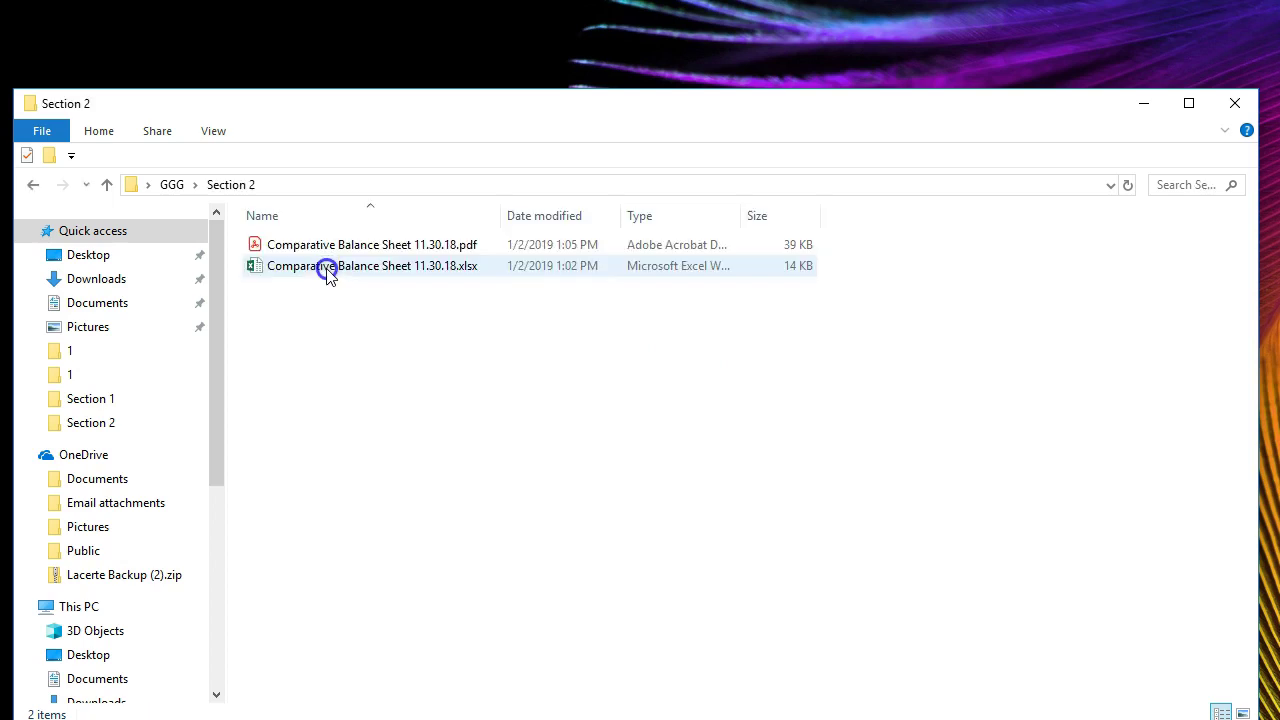
{"action": "left_click", "coordinate": [328, 249]}
{"action": "double_click", "coordinate": [328, 250]}
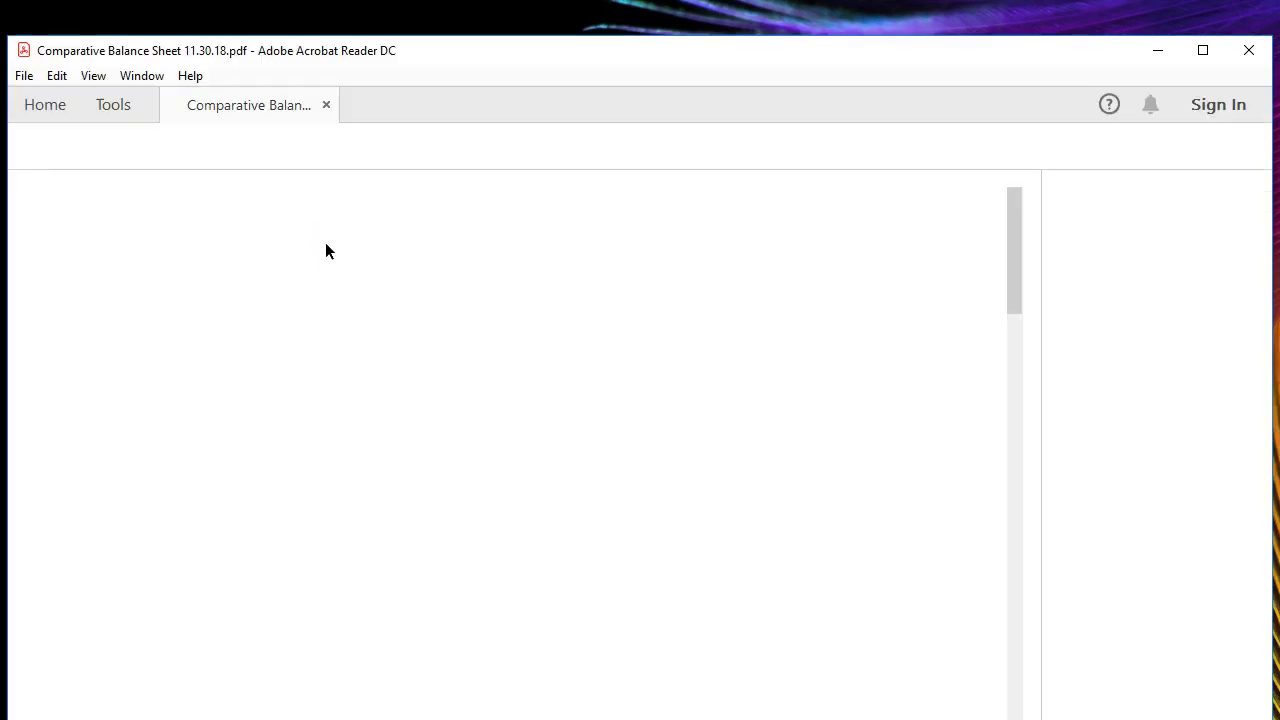
{"action": "scroll", "coordinate": [512, 365], "scroll_direction": "down", "scroll_amount": 5}
{"action": "scroll", "coordinate": [512, 365], "scroll_direction": "down", "scroll_amount": 1}
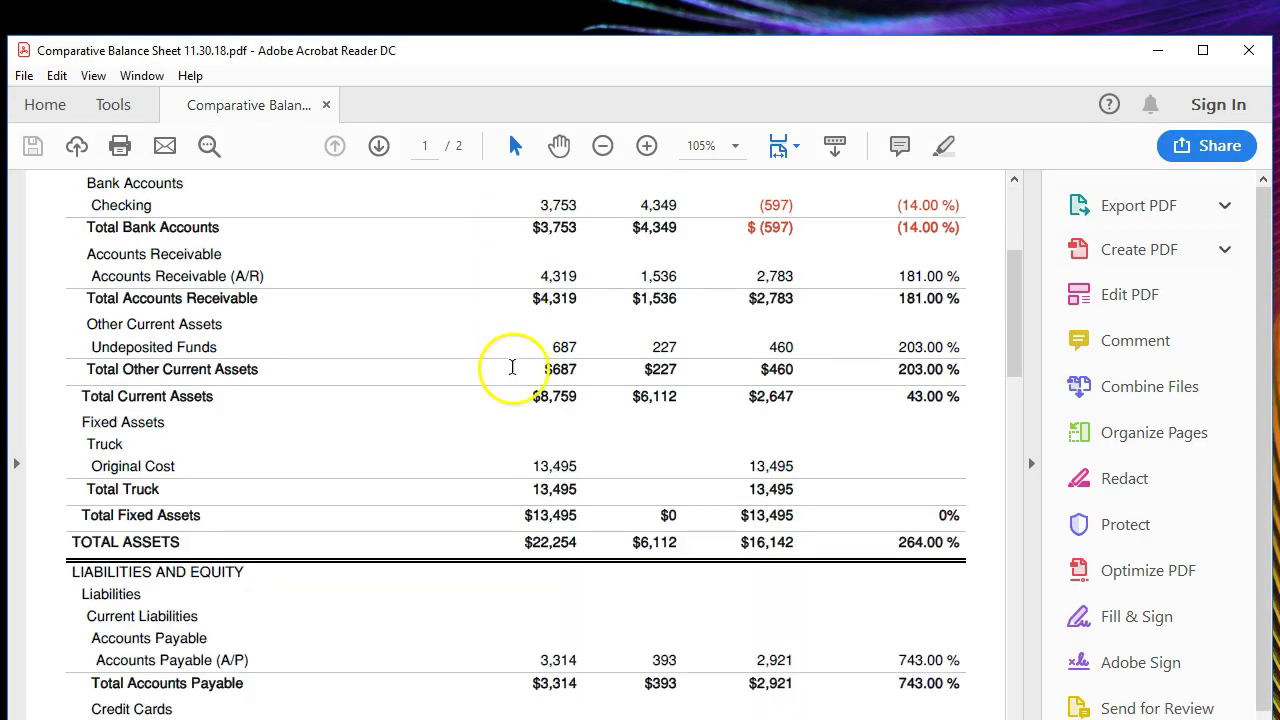
{"action": "left_click", "coordinate": [1244, 56]}
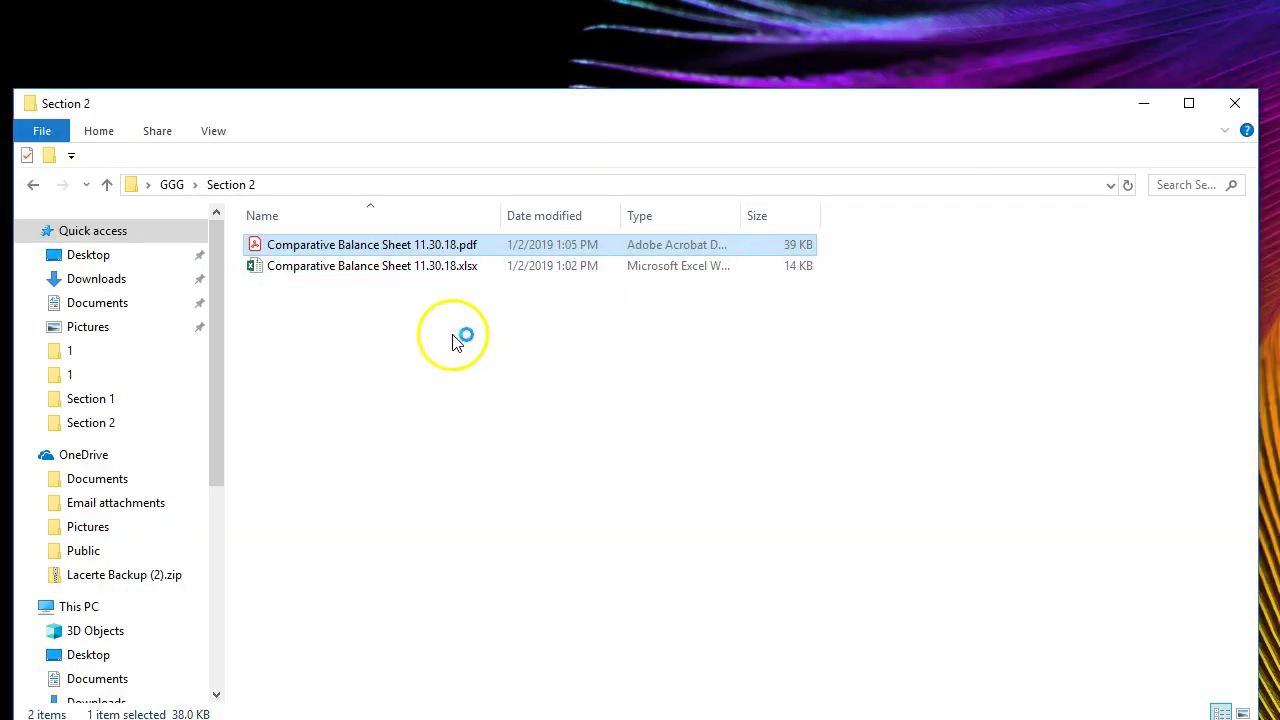
Open "Comparative Balance Sheet 11.30.18.xlsx" from the Section 2 folder to check it, and close it
{"action": "left_click", "coordinate": [360, 267]}
{"action": "double_click", "coordinate": [361, 267]}
{"action": "left_click_drag", "start_coordinate": [531, 97], "coordinate": [966, 45]}
{"action": "left_click", "coordinate": [1231, 57]}
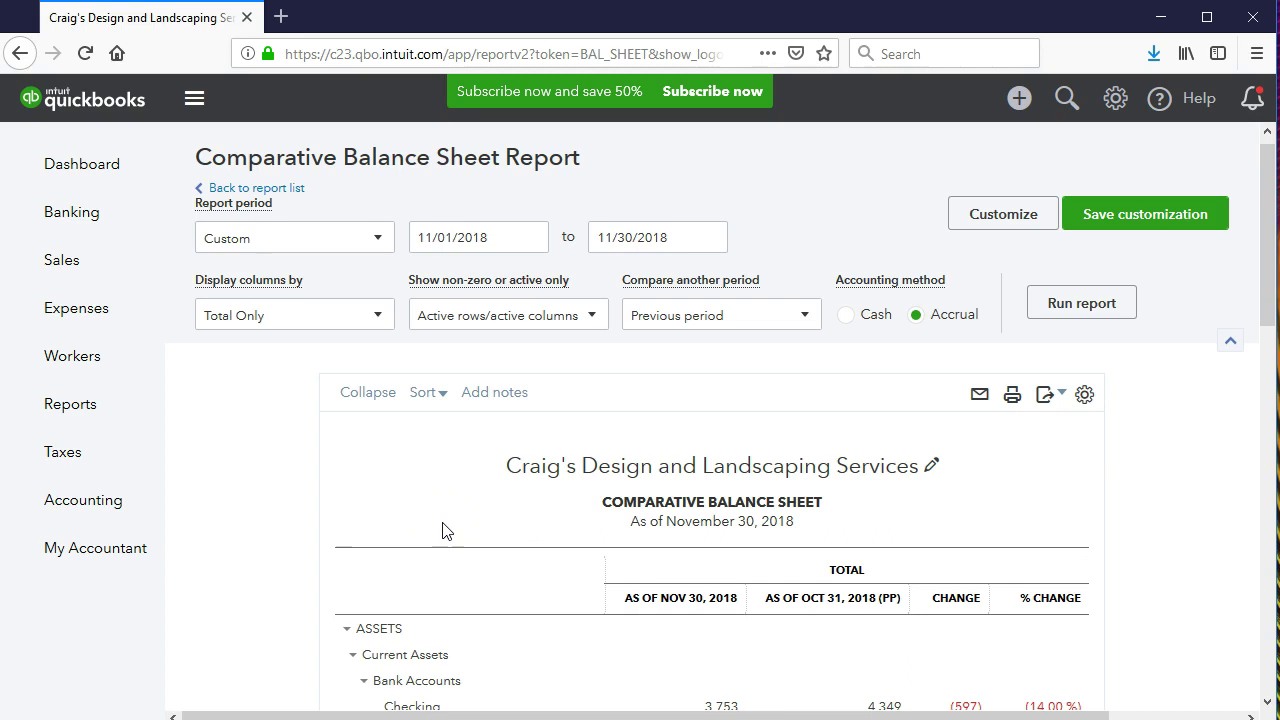
Back in QuickBooks, review the report and save its customization under the name Comparative Balance Sheet
{"action": "scroll", "coordinate": [445, 530], "scroll_direction": "down", "scroll_amount": 2}
{"action": "scroll", "coordinate": [445, 528], "scroll_direction": "down", "scroll_amount": 2}
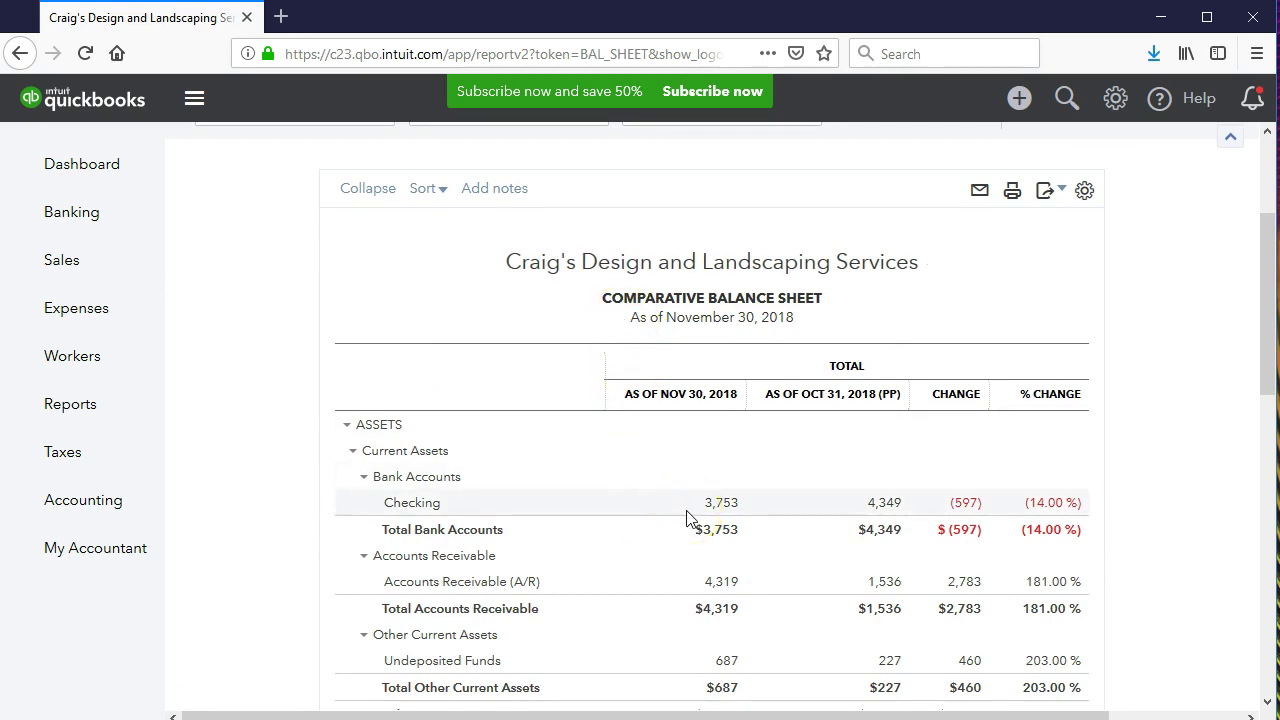
{"action": "scroll", "coordinate": [687, 517], "scroll_direction": "up", "scroll_amount": 3}
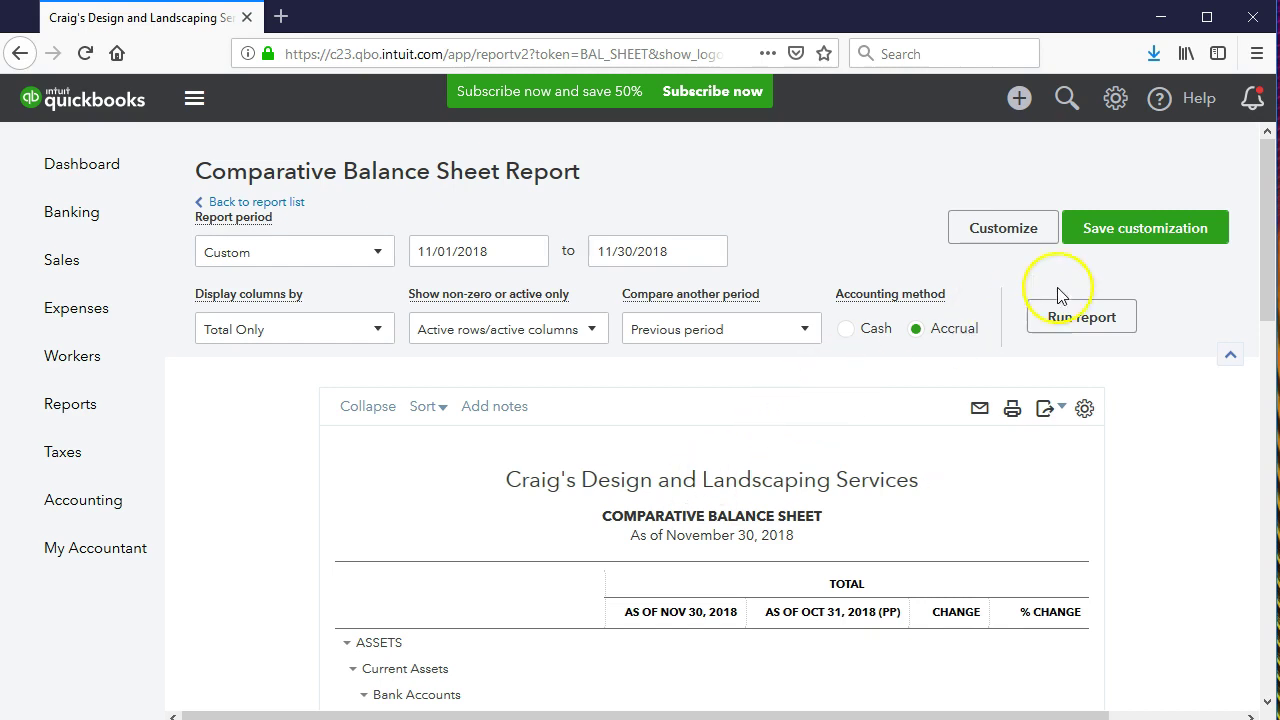
{"action": "left_click", "coordinate": [1113, 250]}
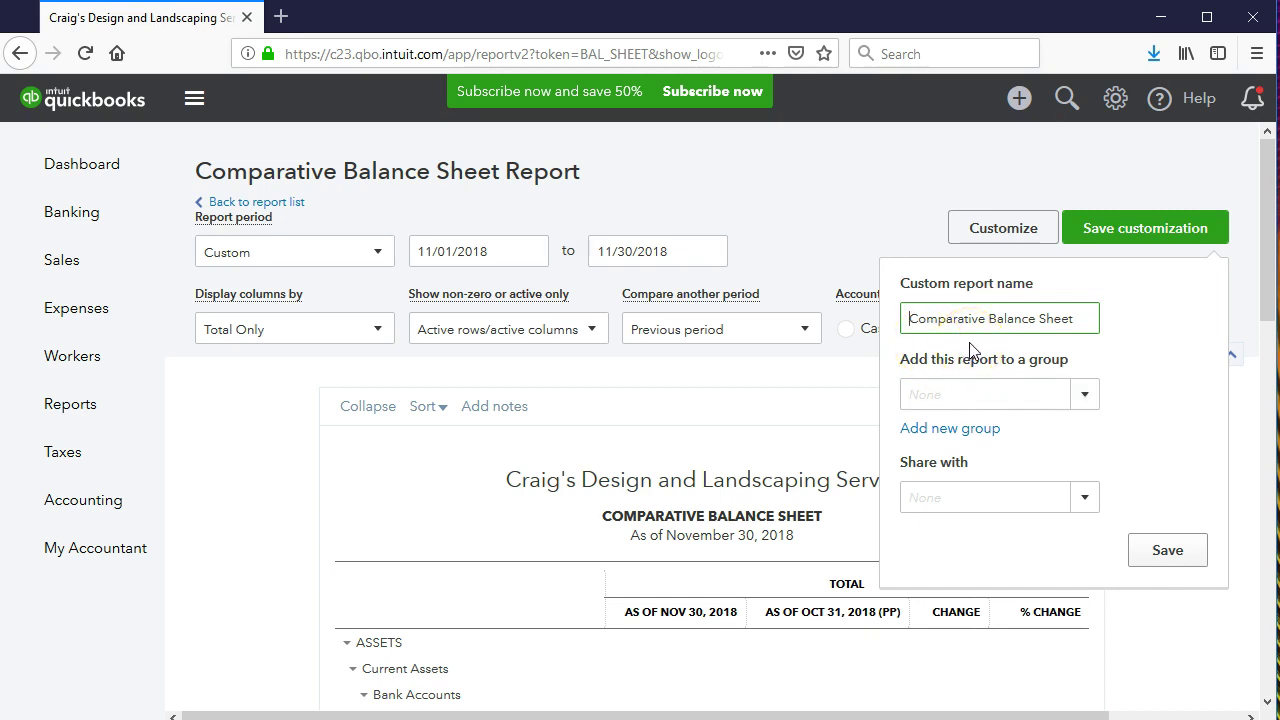
{"action": "left_click", "coordinate": [1168, 551]}
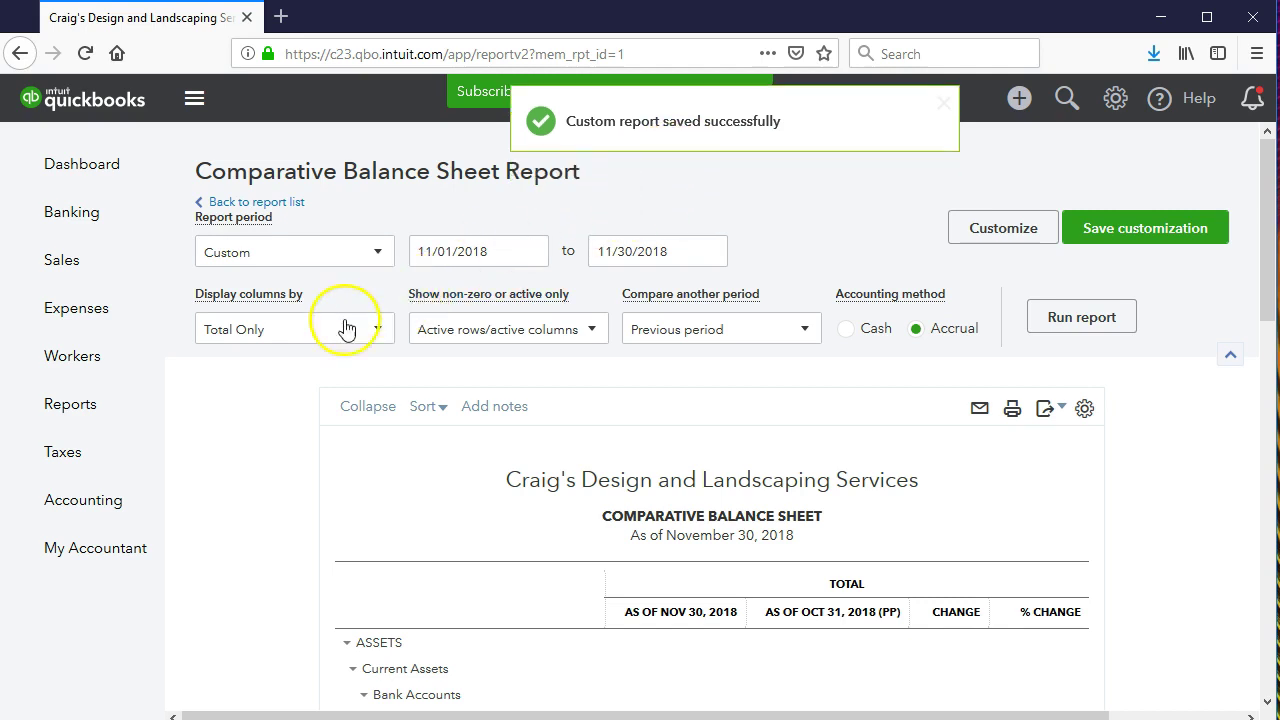
Open the saved Comparative Balance Sheet from the custom reports list and review it
{"action": "left_click", "coordinate": [97, 420]}
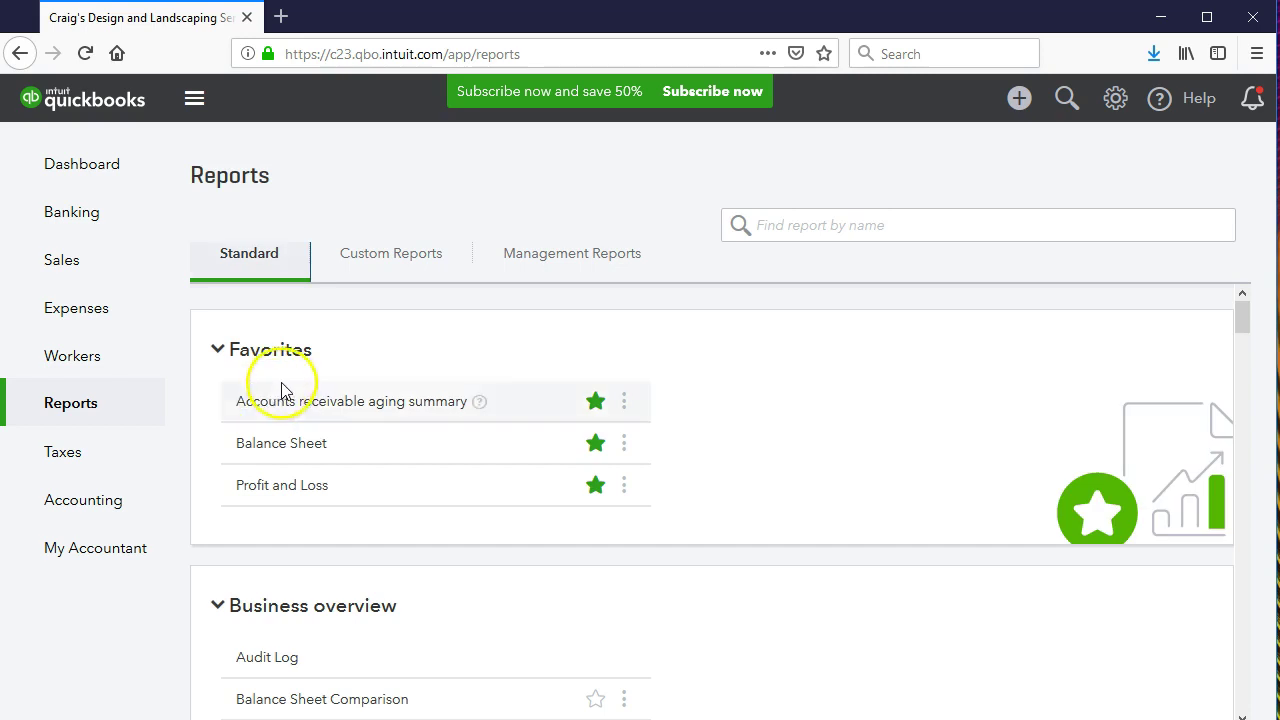
{"action": "left_click", "coordinate": [376, 262]}
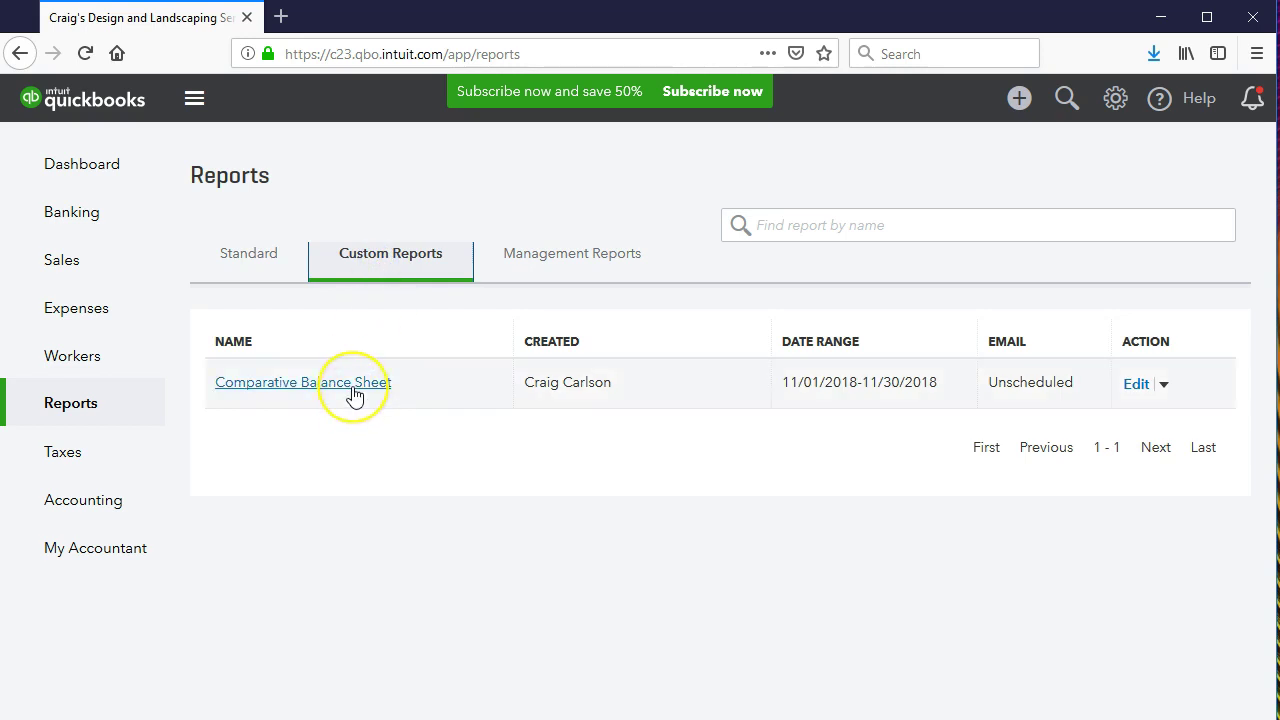
{"action": "left_click", "coordinate": [353, 390]}
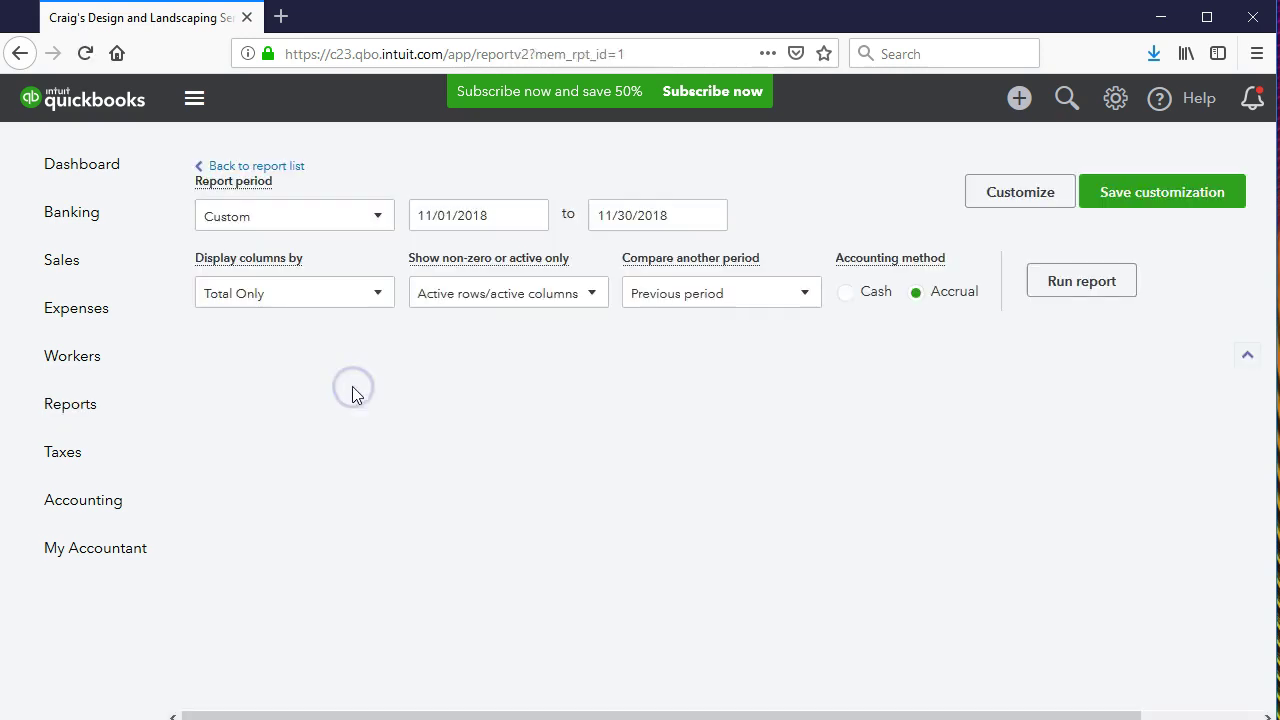
{"action": "scroll", "coordinate": [334, 480], "scroll_direction": "down", "scroll_amount": 2}
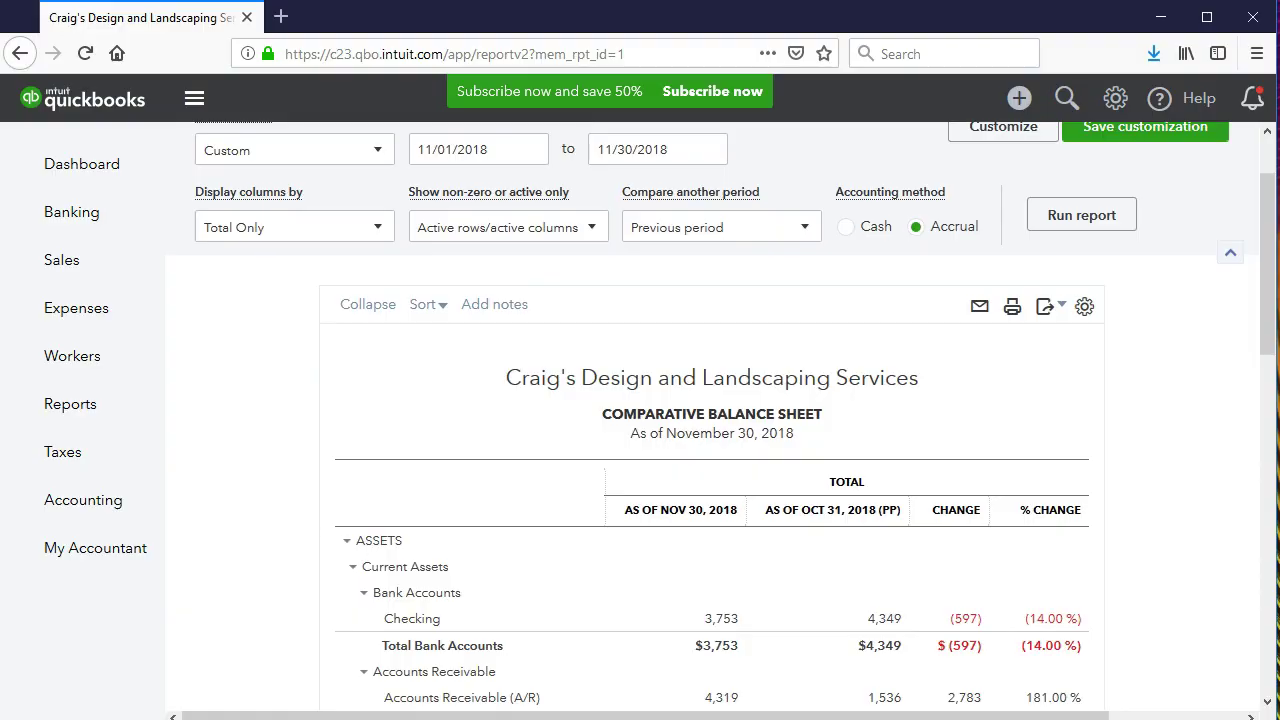